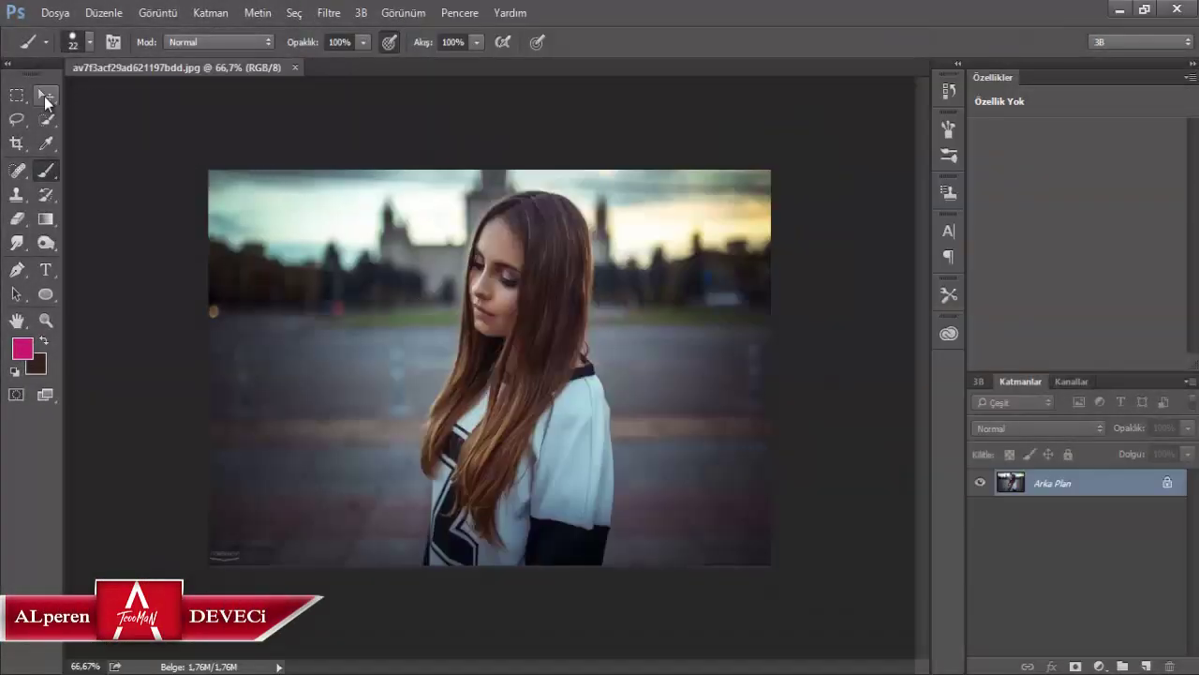
- Heal away the GOROKHOV watermark in the bottom-left corner with a size-58 Spot Healing Brush
click(45, 95)
scroll(367, 228, up, 2)
scroll(344, 349, up, 2)
scroll(154, 551, up, 4)
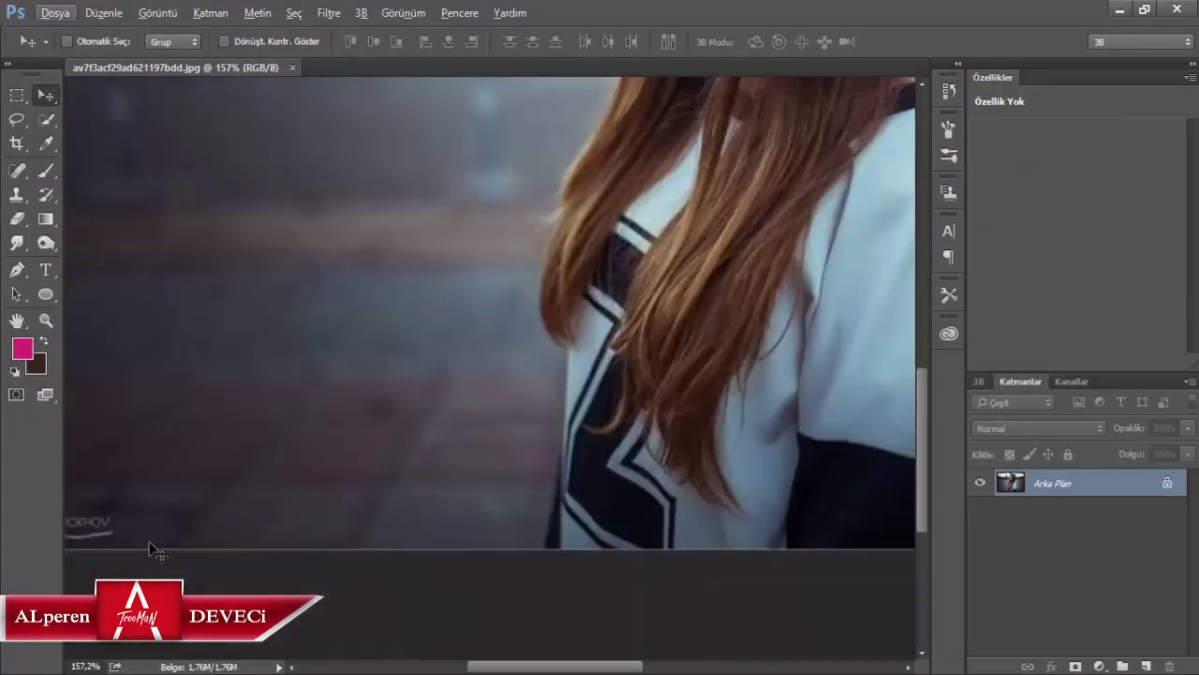
scroll(154, 551, up, 2)
scroll(241, 550, up, 2)
key(j)
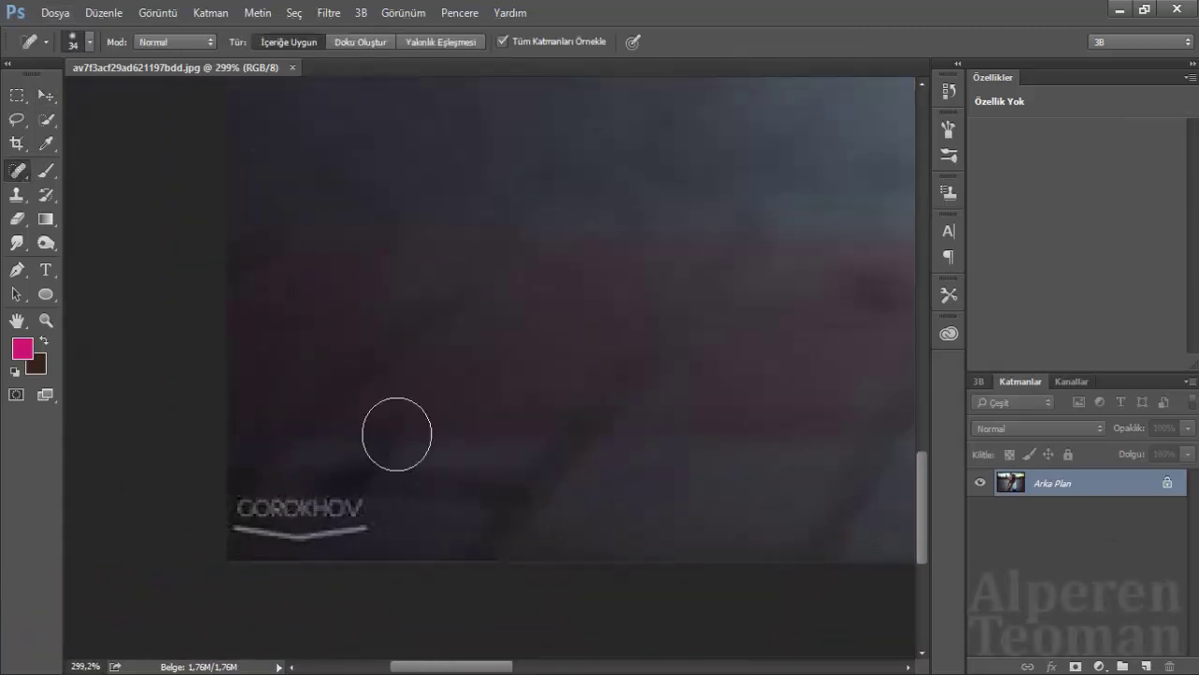
key(bracketright)
key(bracketright)
key(bracketright)
drag(397, 503, 104, 502)
drag(441, 497, 347, 497)
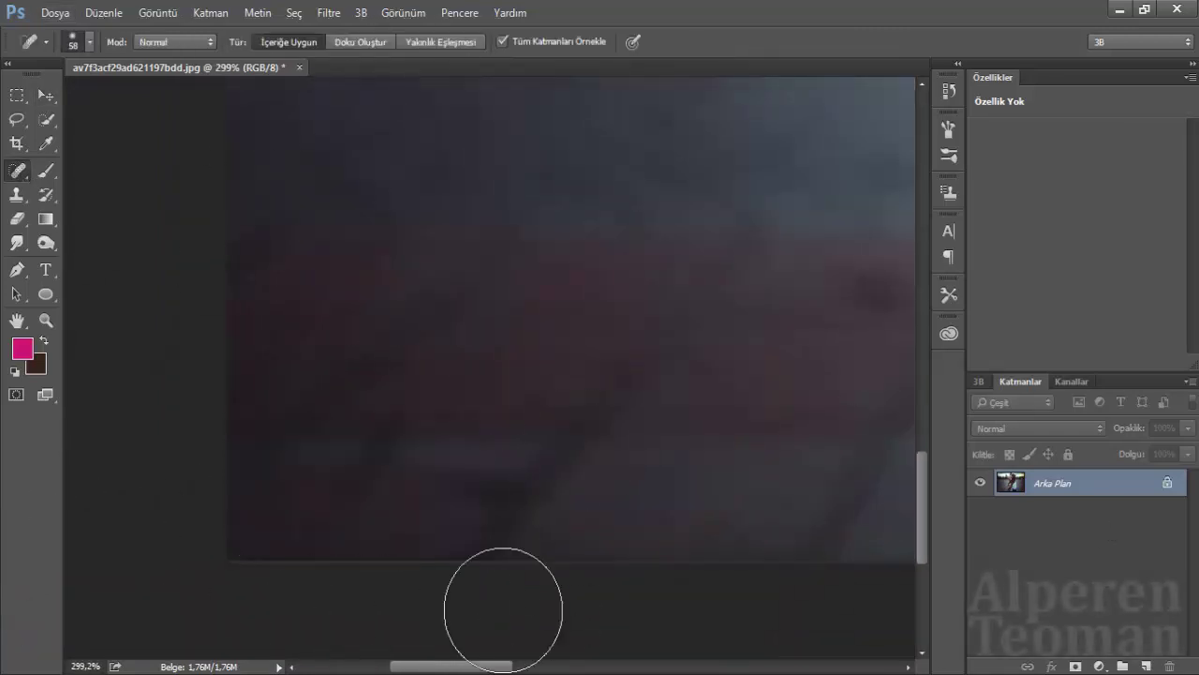
scroll(503, 610, down, 2)
scroll(509, 484, down, 3)
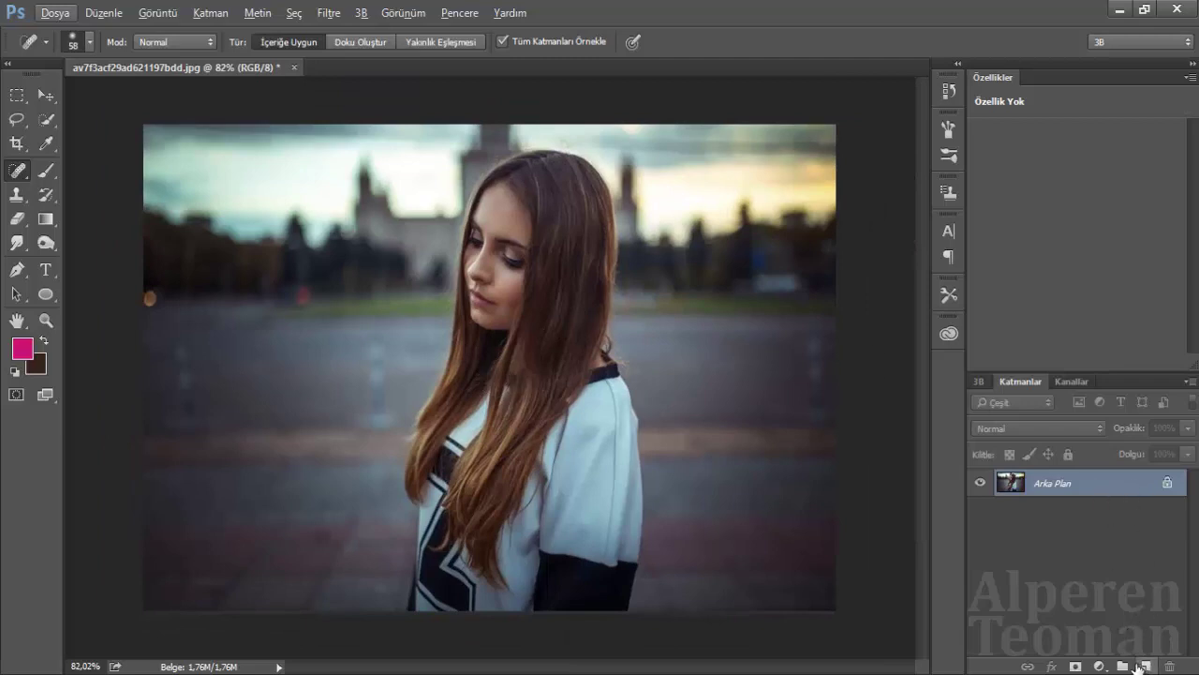
- Duplicate the photo to Katman 1 and set Camera Raw contrast -33, highlights -56, whites -16, blacks +100
key(ctrl+j)
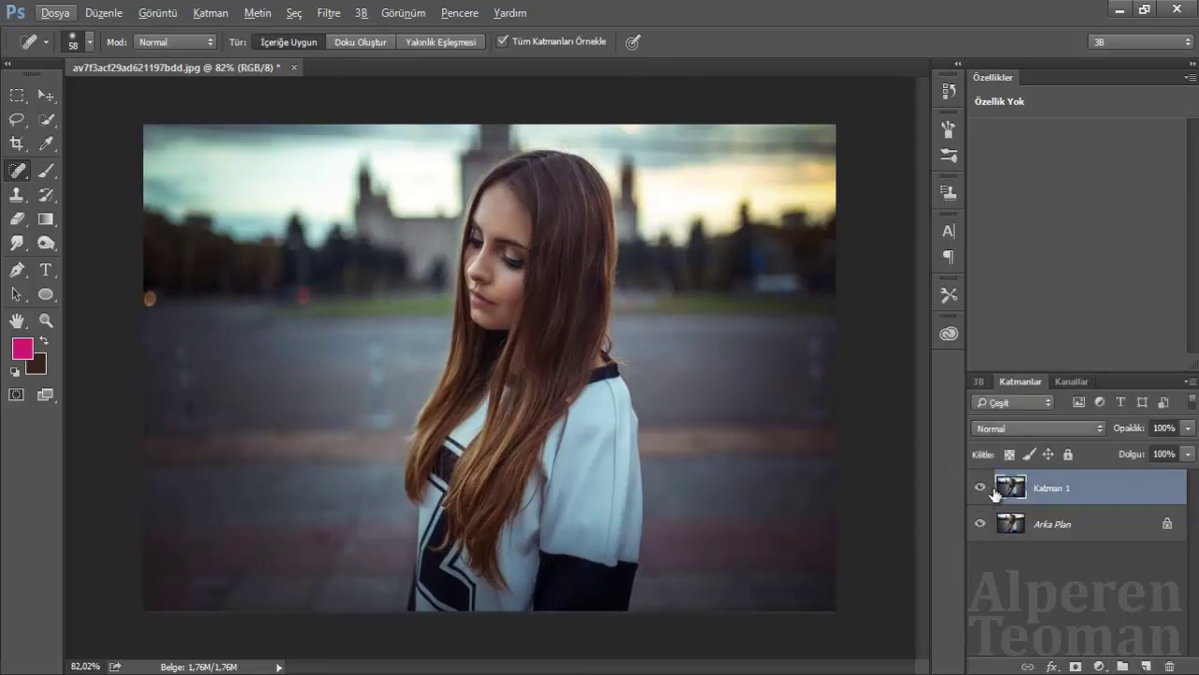
click(332, 13)
click(375, 120)
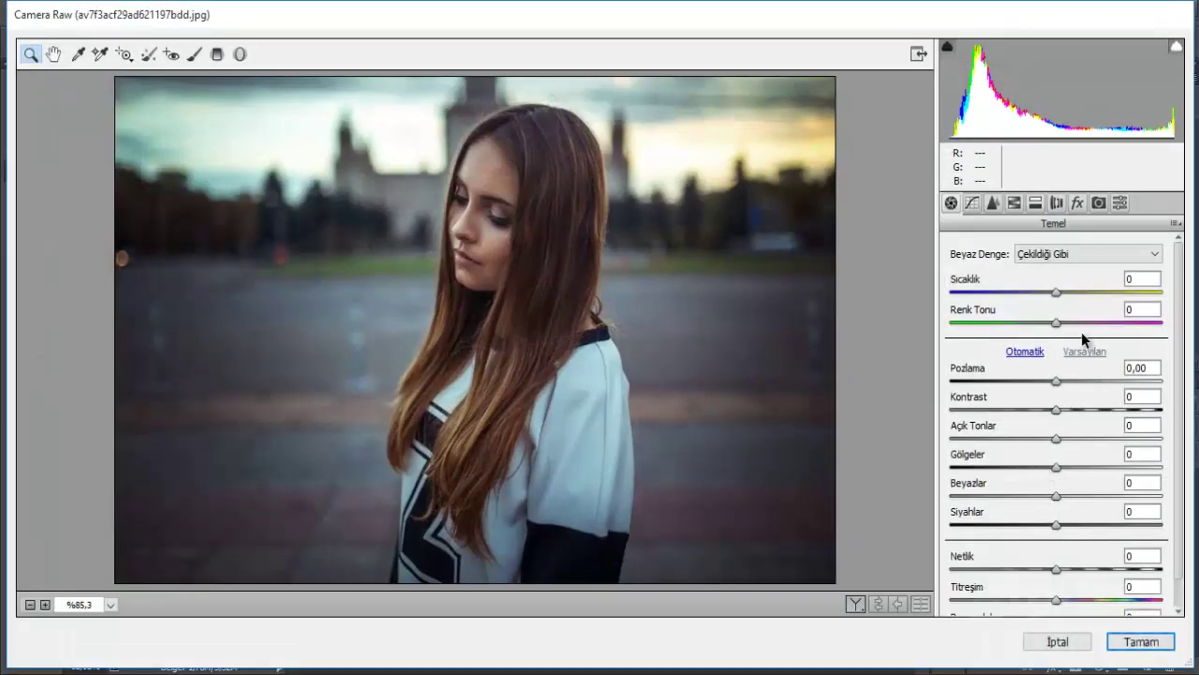
click(1069, 410)
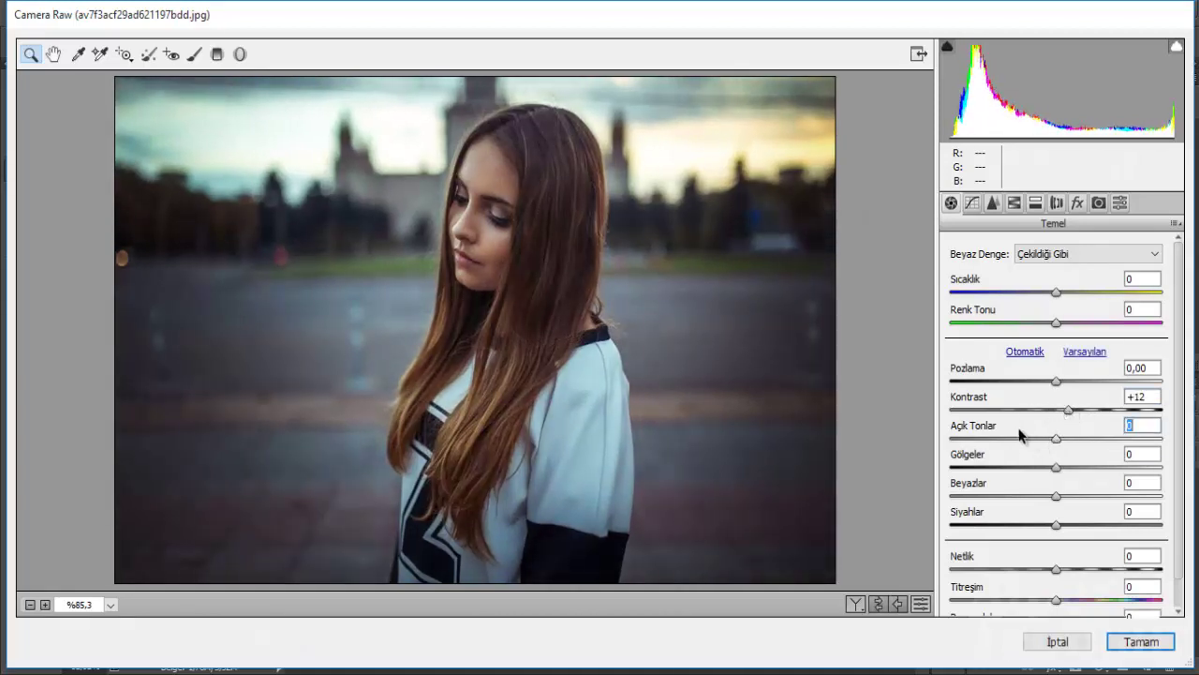
drag(1020, 435, 996, 436)
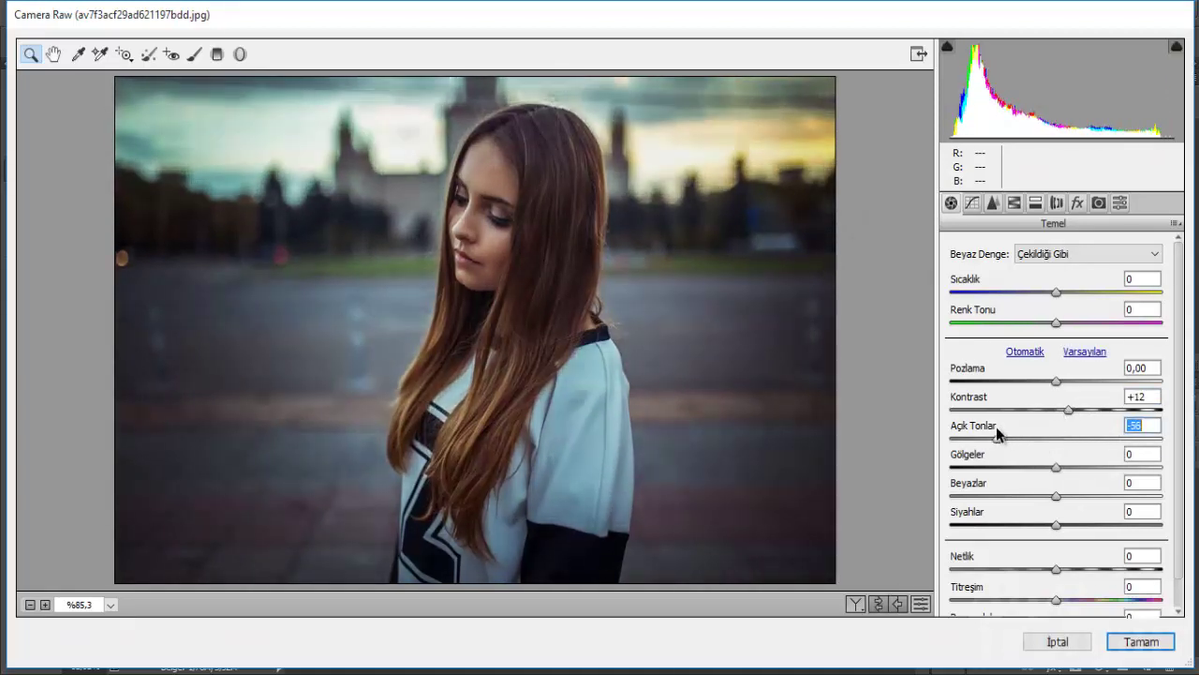
mouse_move(1056, 495)
mouse_down()
mouse_move(1161, 497)
mouse_move(1040, 496)
mouse_move(1007, 524)
mouse_move(1170, 527)
mouse_up()
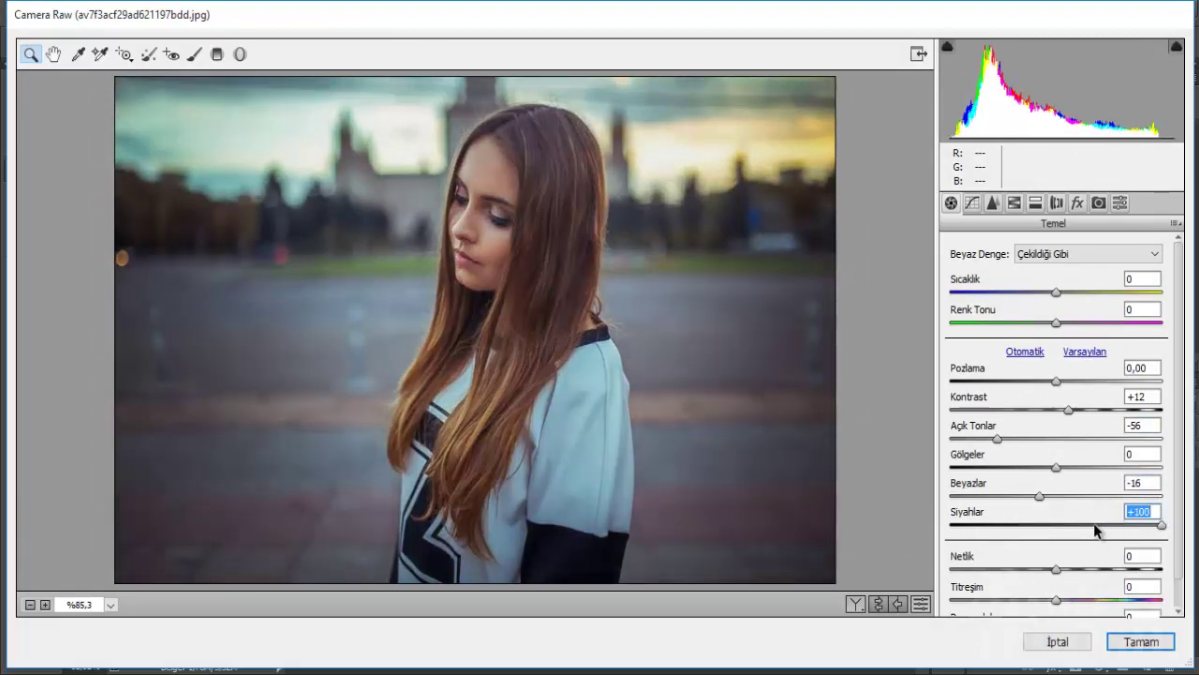
mouse_move(1067, 409)
mouse_down()
mouse_move(1020, 409)
mouse_move(1047, 409)
mouse_up()
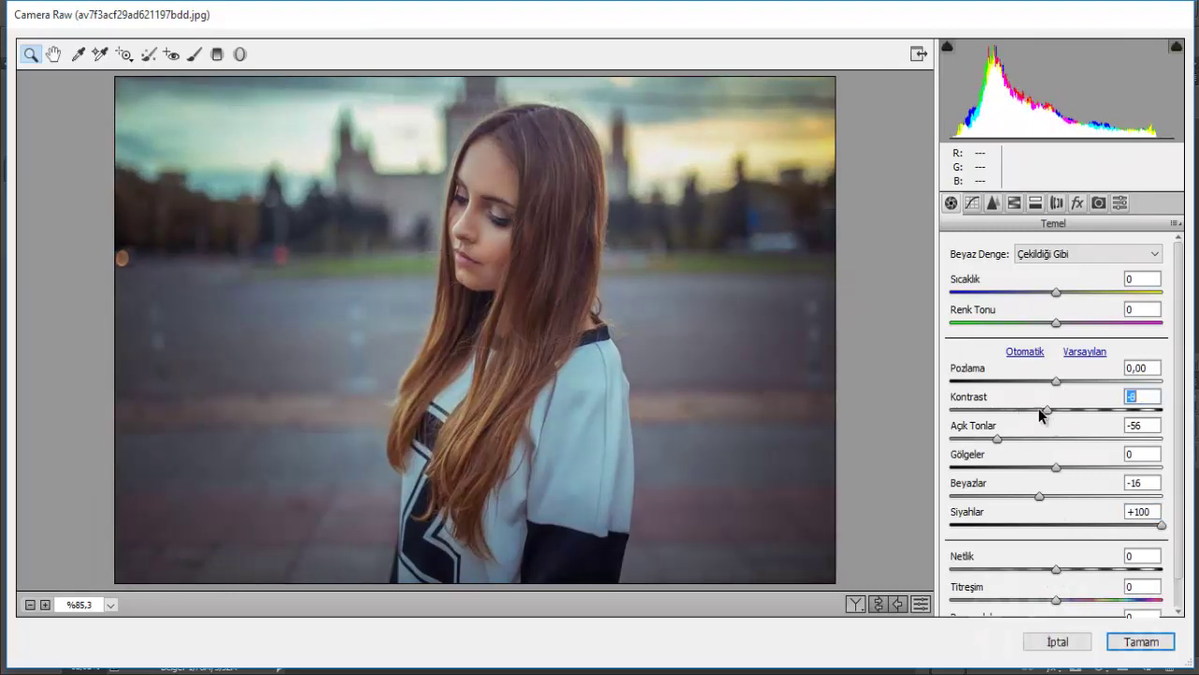
click(975, 202)
- Apply the Camera Raw grade and add a Selective Color adjustment layer
click(1142, 642)
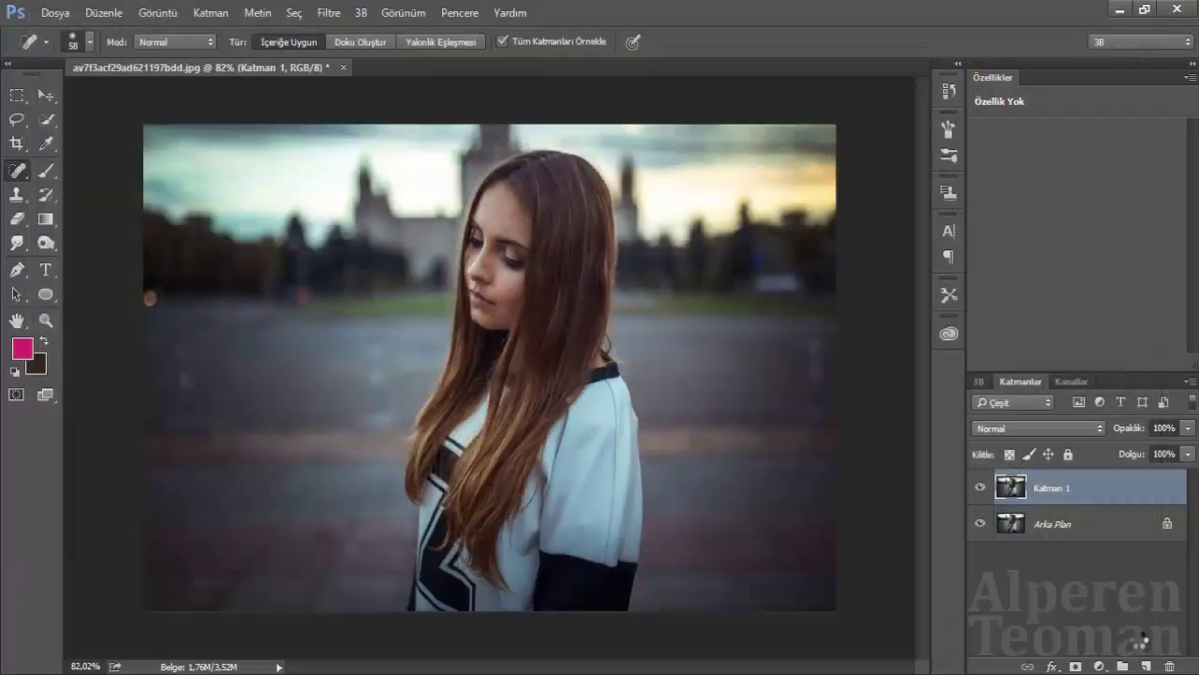
scroll(342, 281, up, 3)
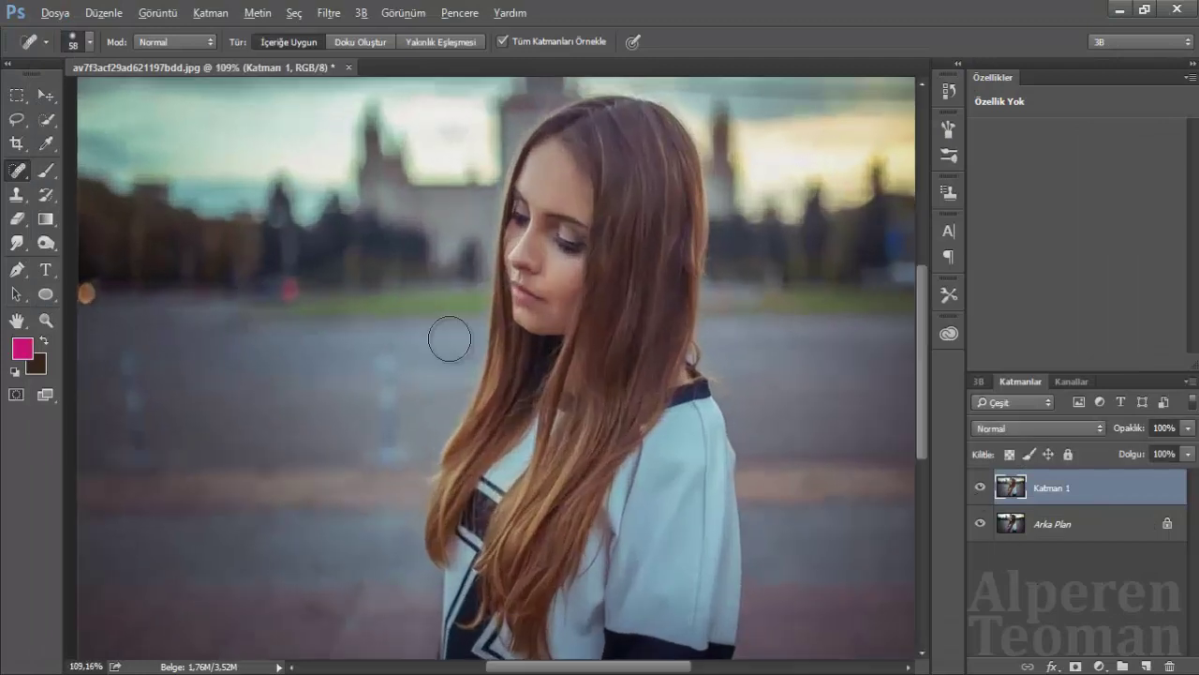
click(1099, 666)
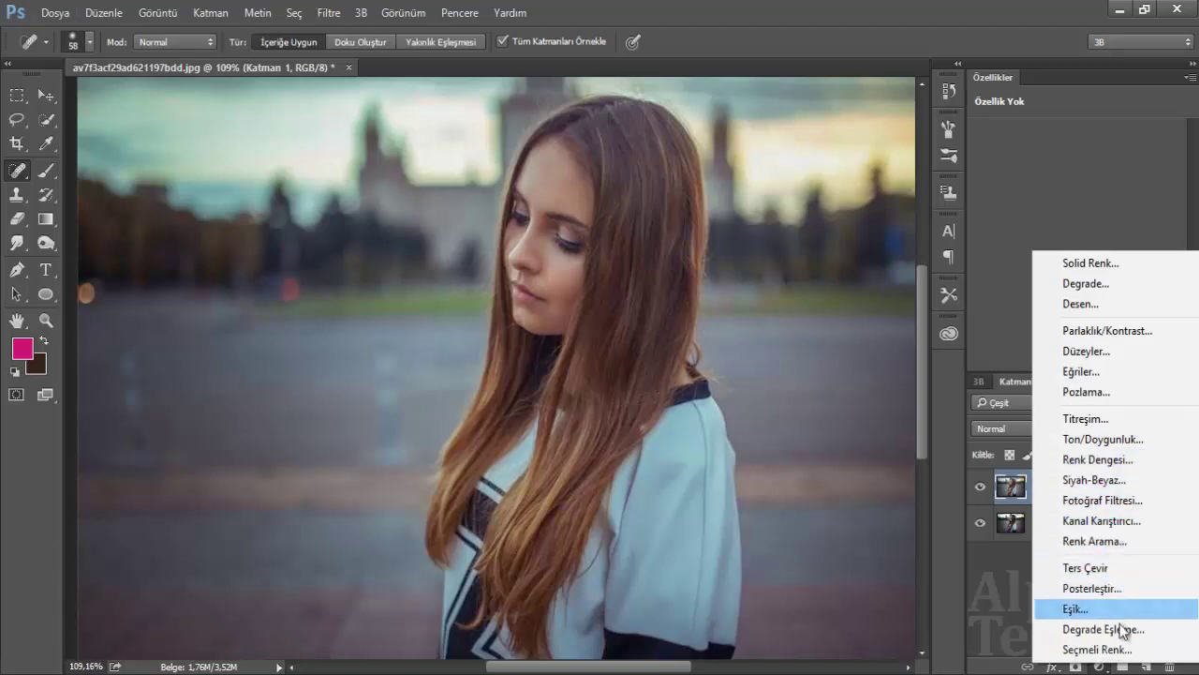
click(1096, 650)
- Tune the Reds range to cyan +23 and yellow +9, adding some magenta
scroll(642, 396, down, 3)
scroll(641, 397, down, 2)
scroll(607, 228, up, 1)
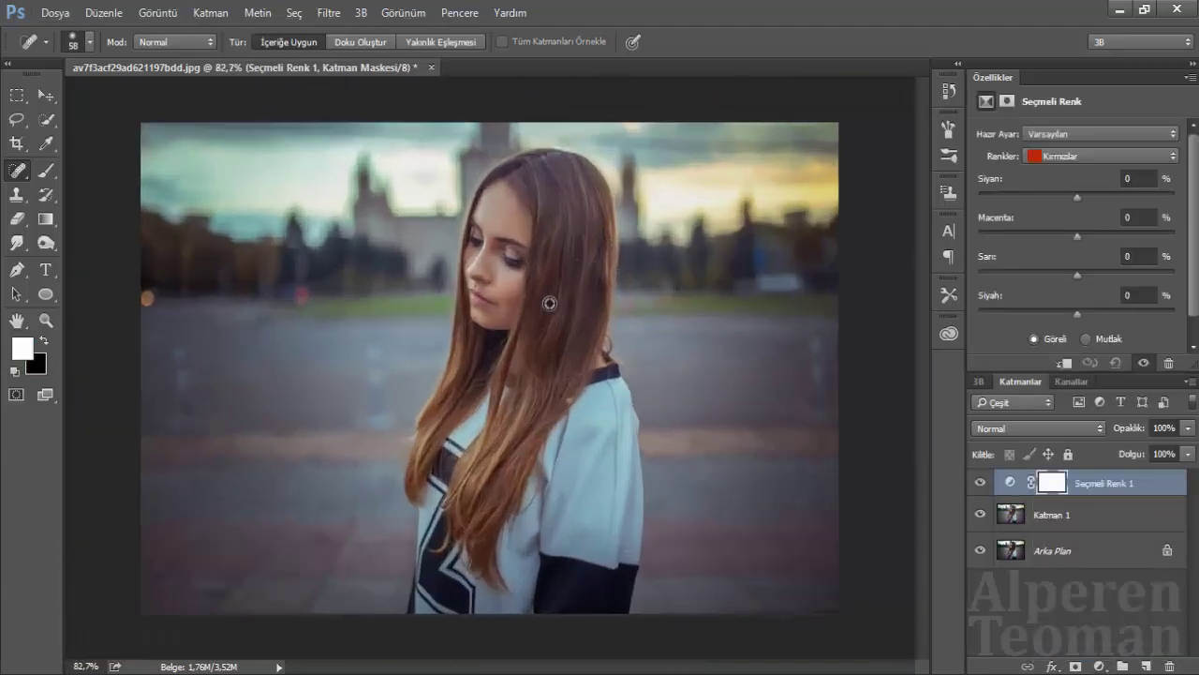
click(1100, 155)
click(1082, 174)
drag(1081, 198, 966, 207)
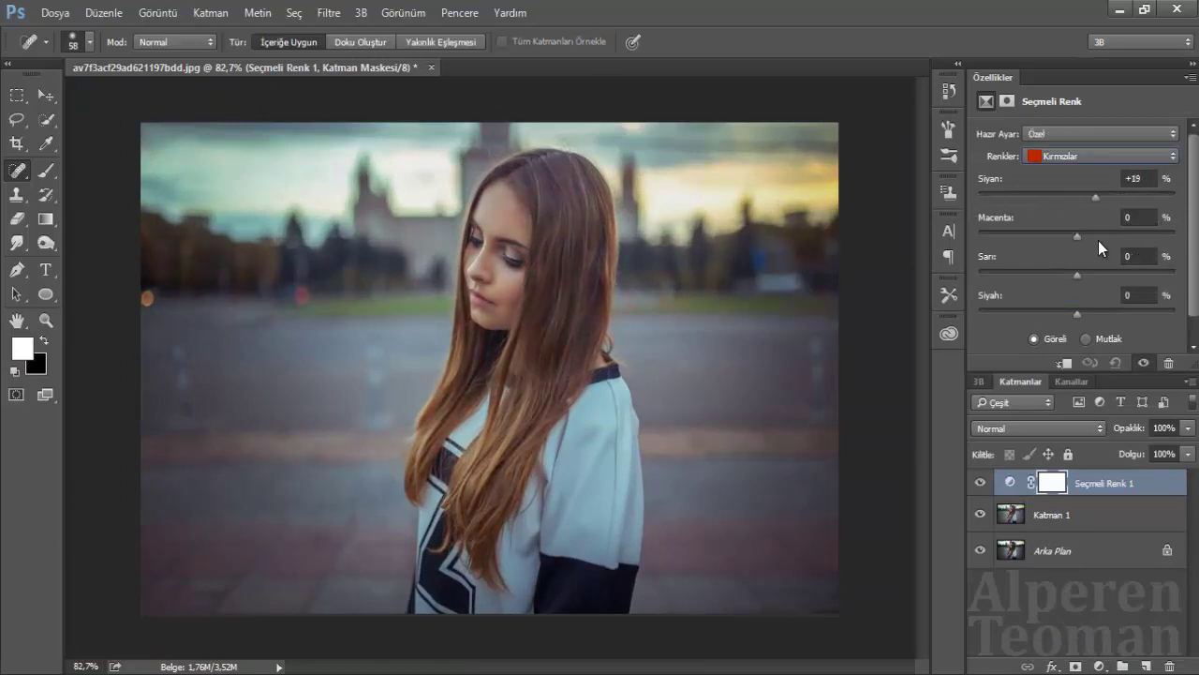
mouse_move(1078, 235)
mouse_down()
mouse_move(1037, 231)
mouse_move(1131, 245)
mouse_move(1055, 274)
mouse_move(1086, 271)
mouse_up()
- Set the Yellows range to cyan -100 and magenta +91
click(1073, 137)
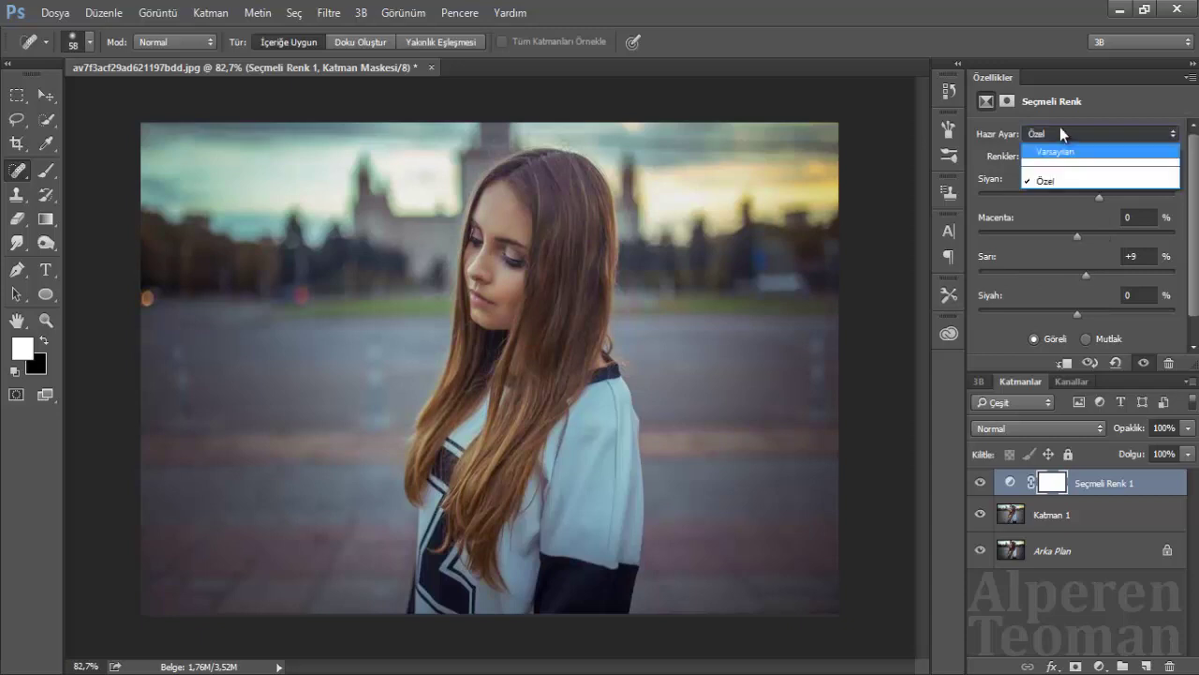
click(1066, 157)
click(1075, 200)
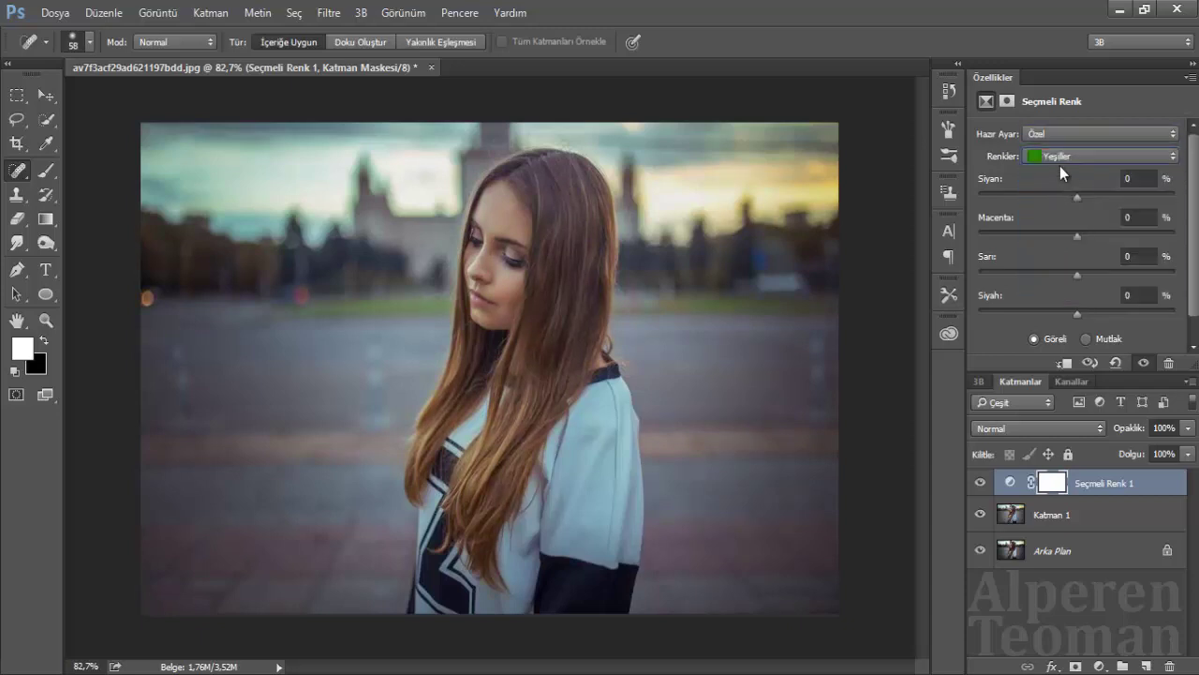
key(Up)
drag(1076, 197, 1010, 193)
drag(1141, 198, 965, 235)
mouse_move(1101, 236)
mouse_down()
mouse_move(916, 236)
mouse_move(1166, 235)
mouse_up()
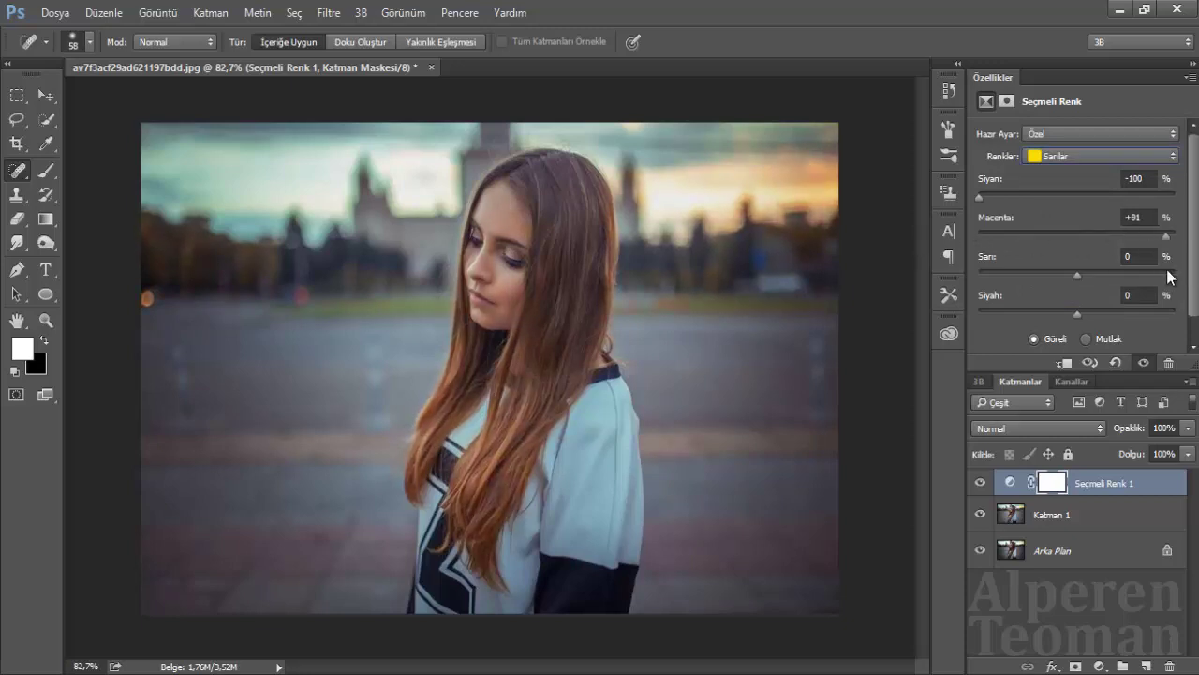
- Try adding cyan to the Whites, then reset the Whites cyan back to 0
click(1051, 156)
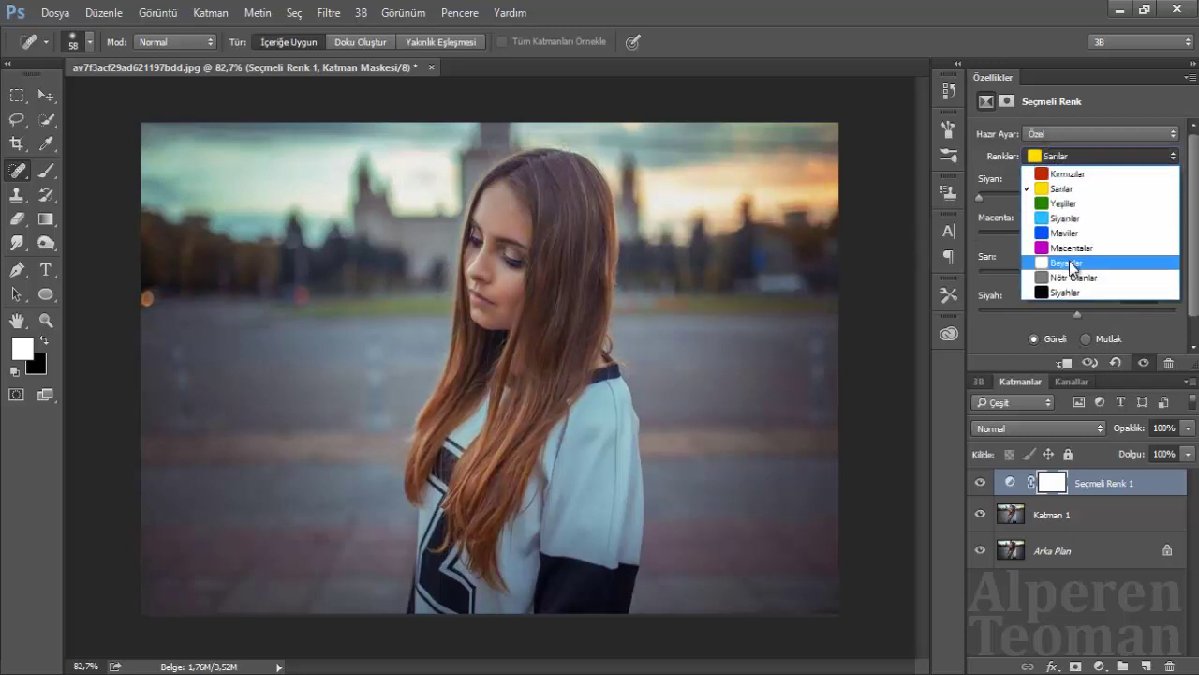
click(1069, 263)
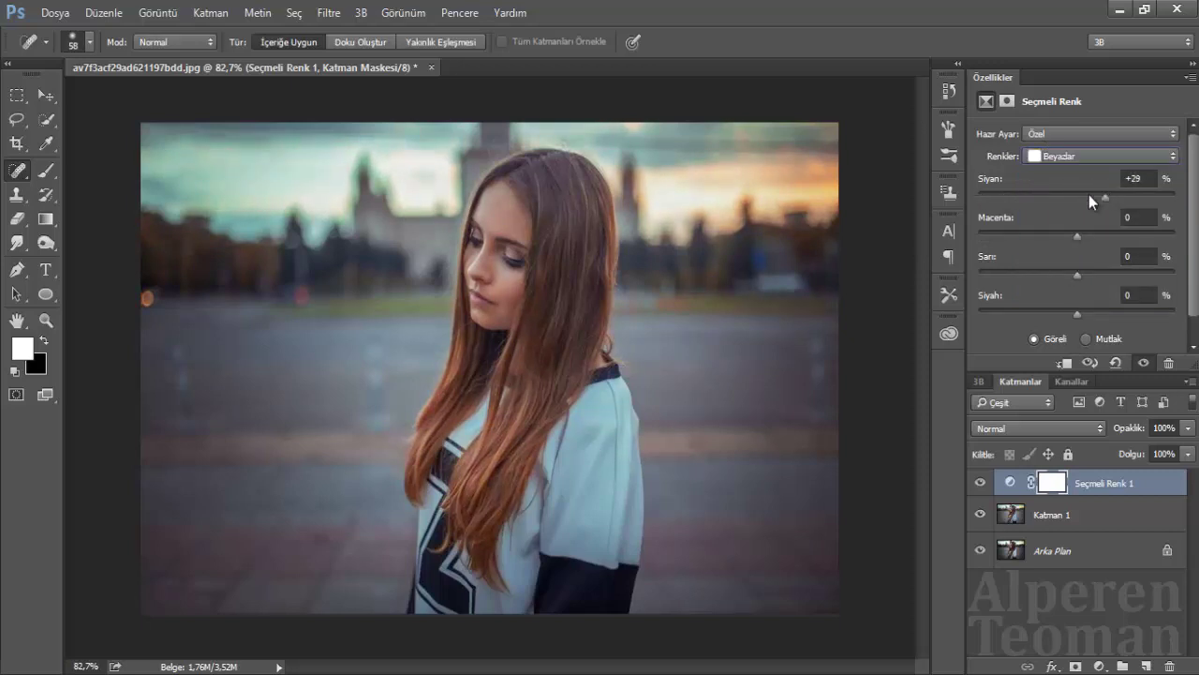
mouse_move(1089, 194)
mouse_down()
mouse_move(851, 201)
mouse_move(1170, 204)
mouse_move(891, 215)
mouse_up()
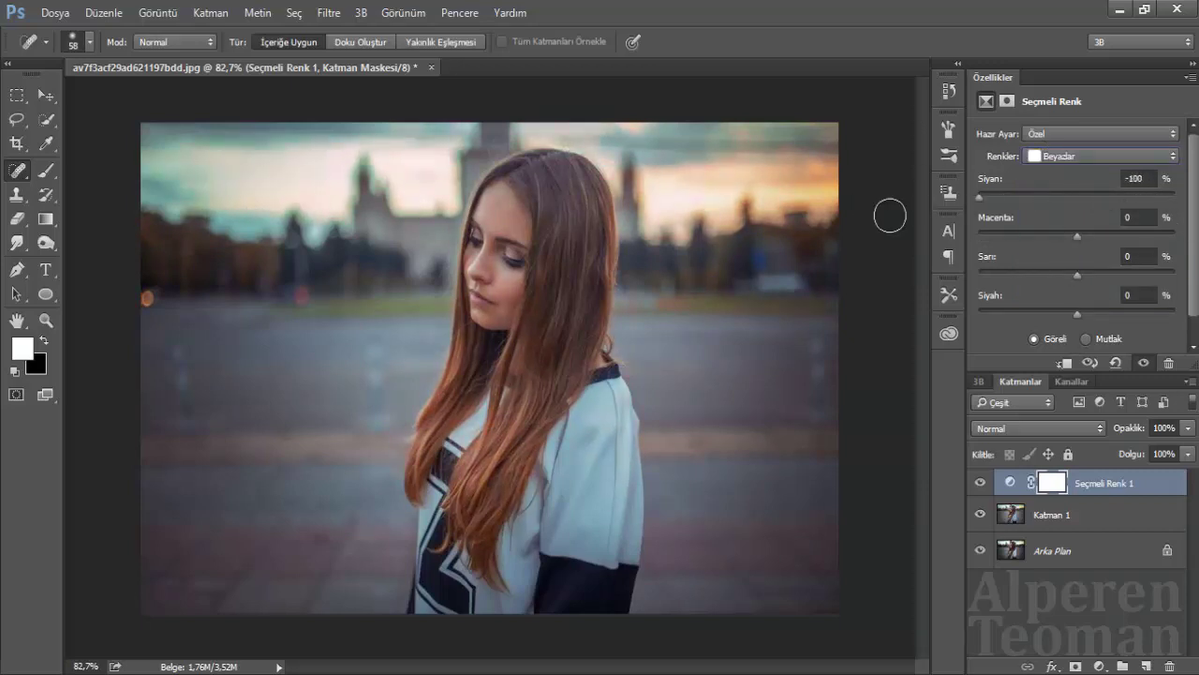
click(1136, 178)
text(0)
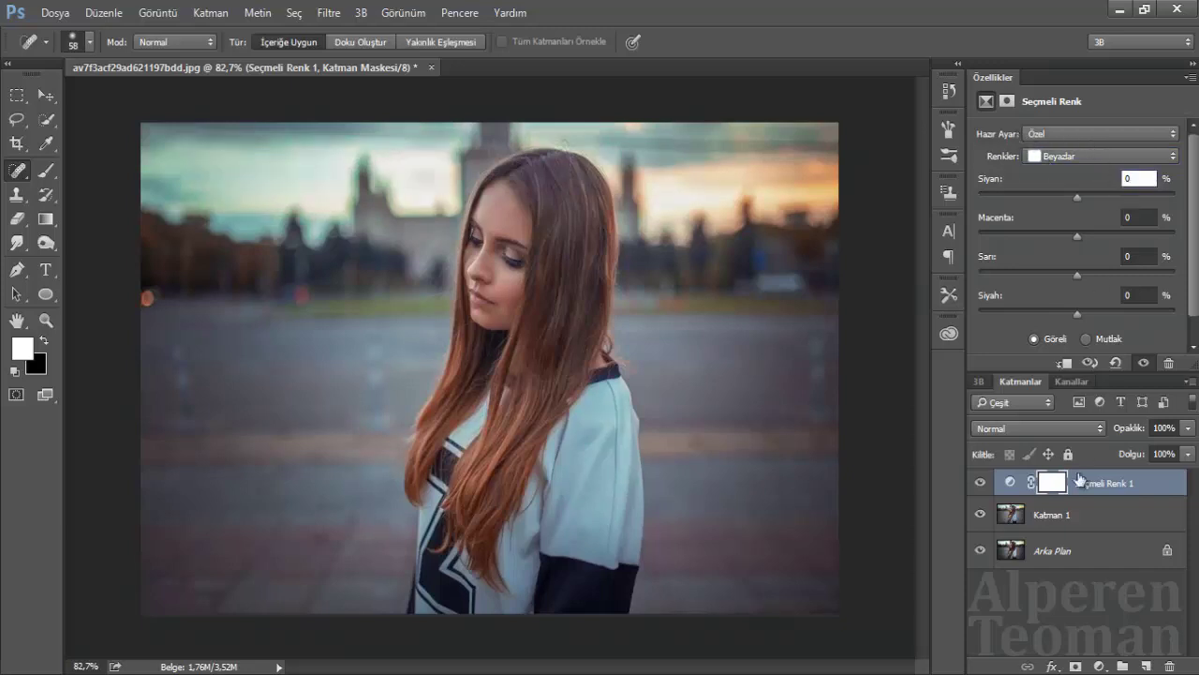
click(1107, 665)
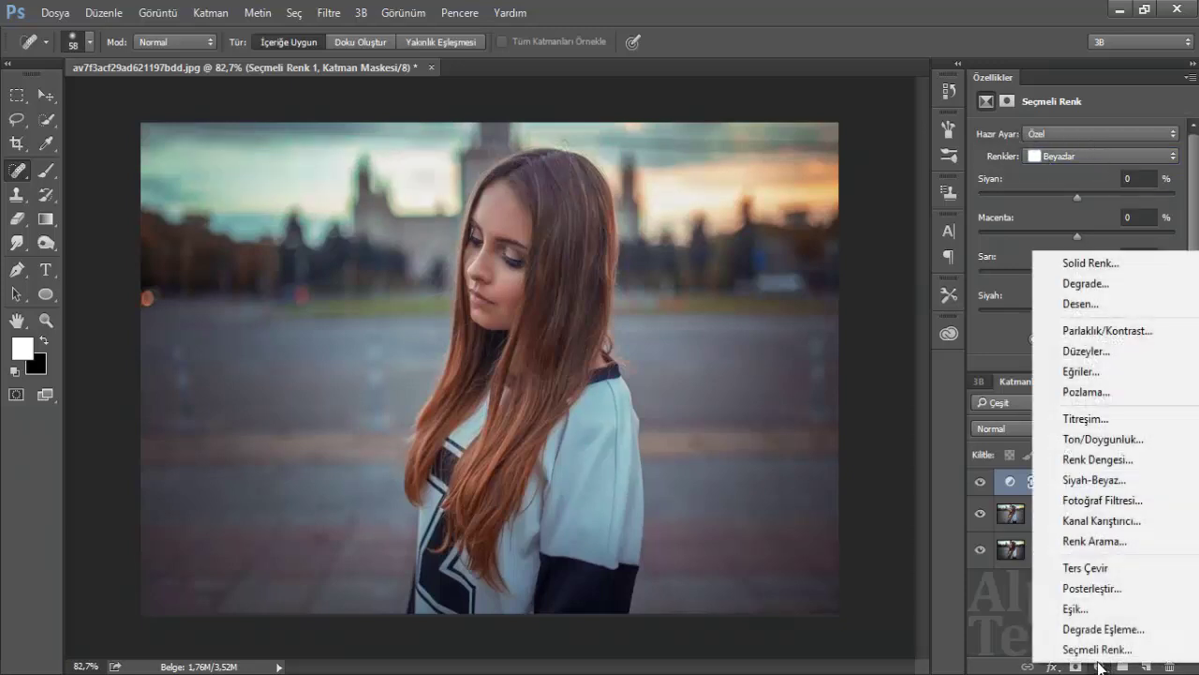
click(939, 495)
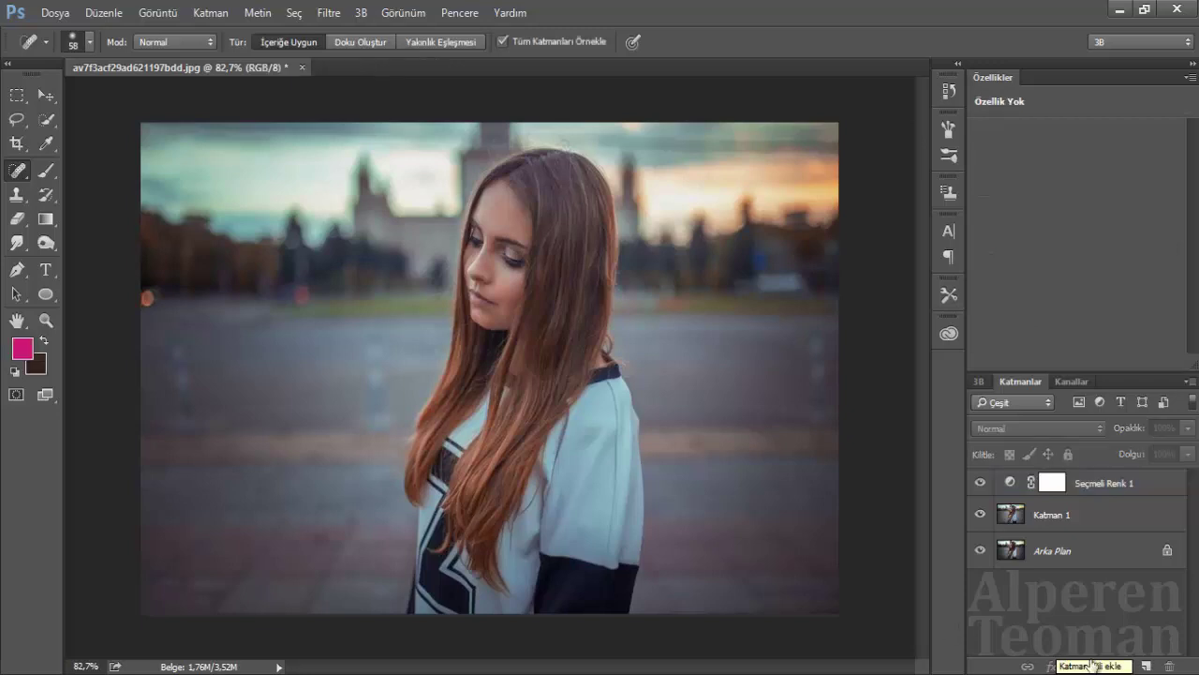
click(1099, 665)
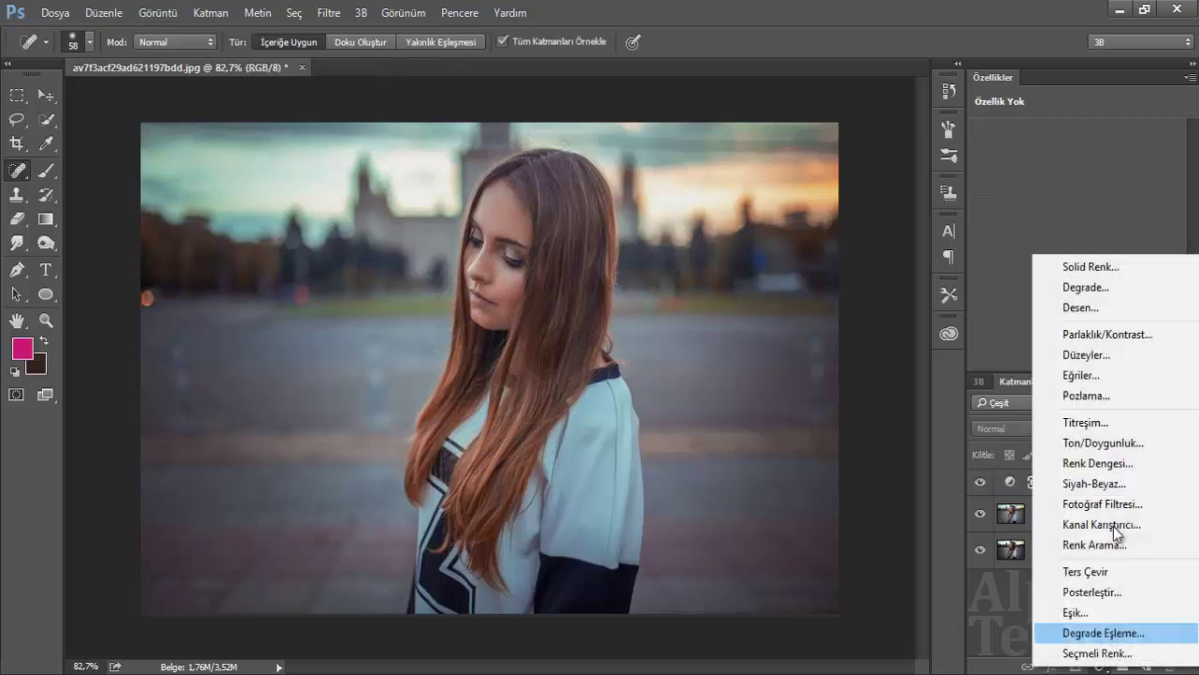
- Add a solid colour fill layer in olive #545625 blended with Soft Light
click(1087, 269)
drag(915, 138, 915, 314)
drag(870, 166, 797, 273)
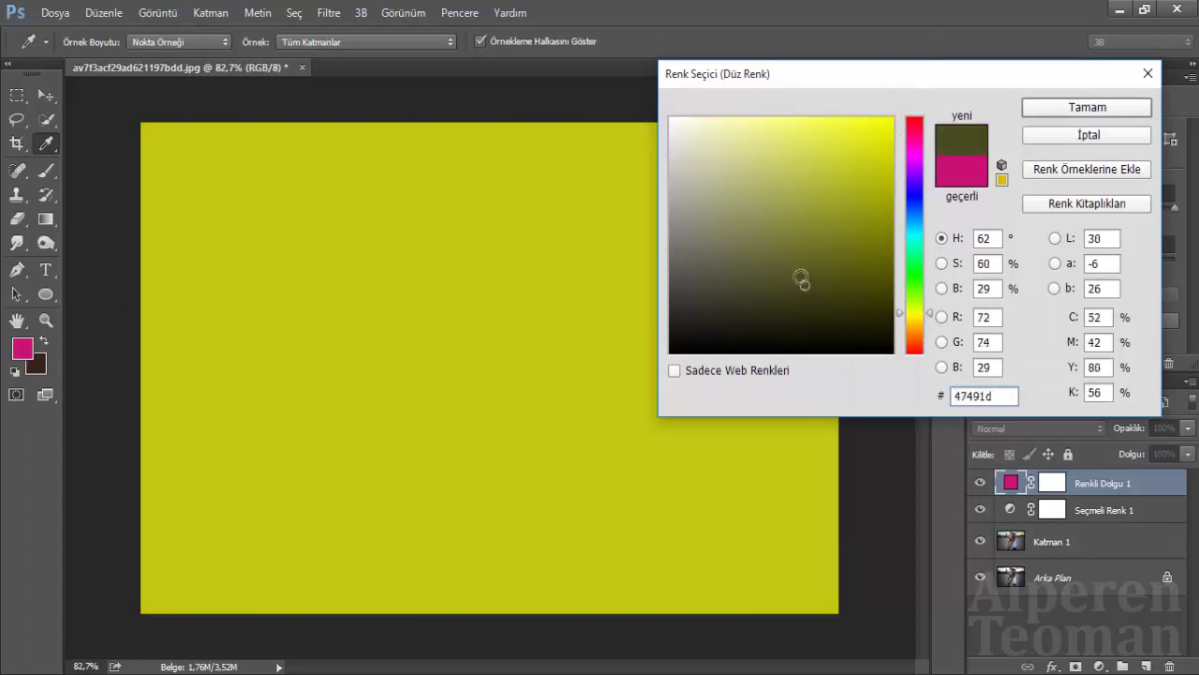
click(1087, 108)
click(1038, 429)
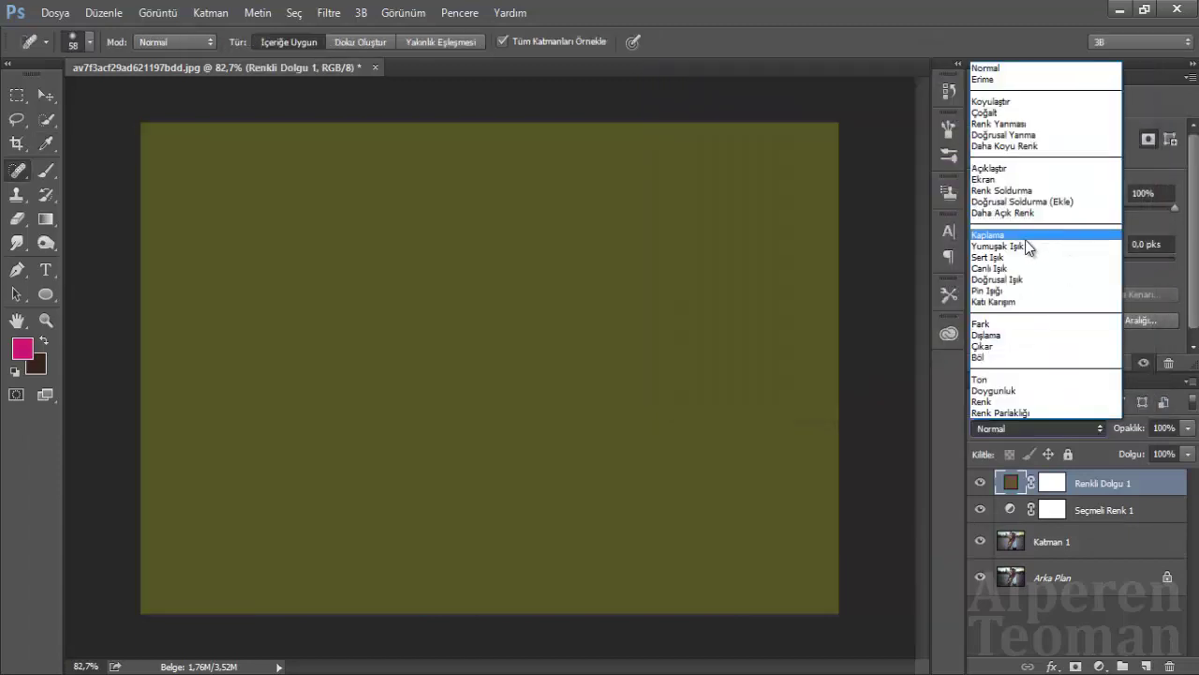
click(1068, 233)
- Recolour the fill layer first to olive #828618, then to a bright orange
double_click(1012, 482)
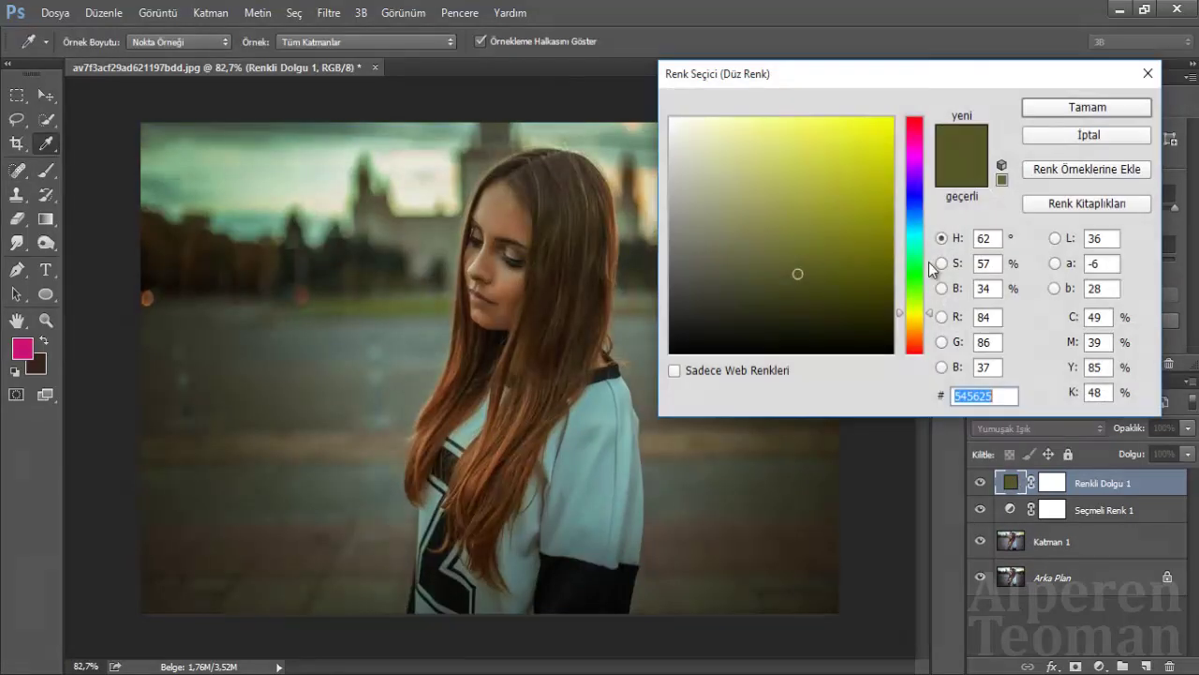
click(868, 171)
drag(868, 172, 853, 229)
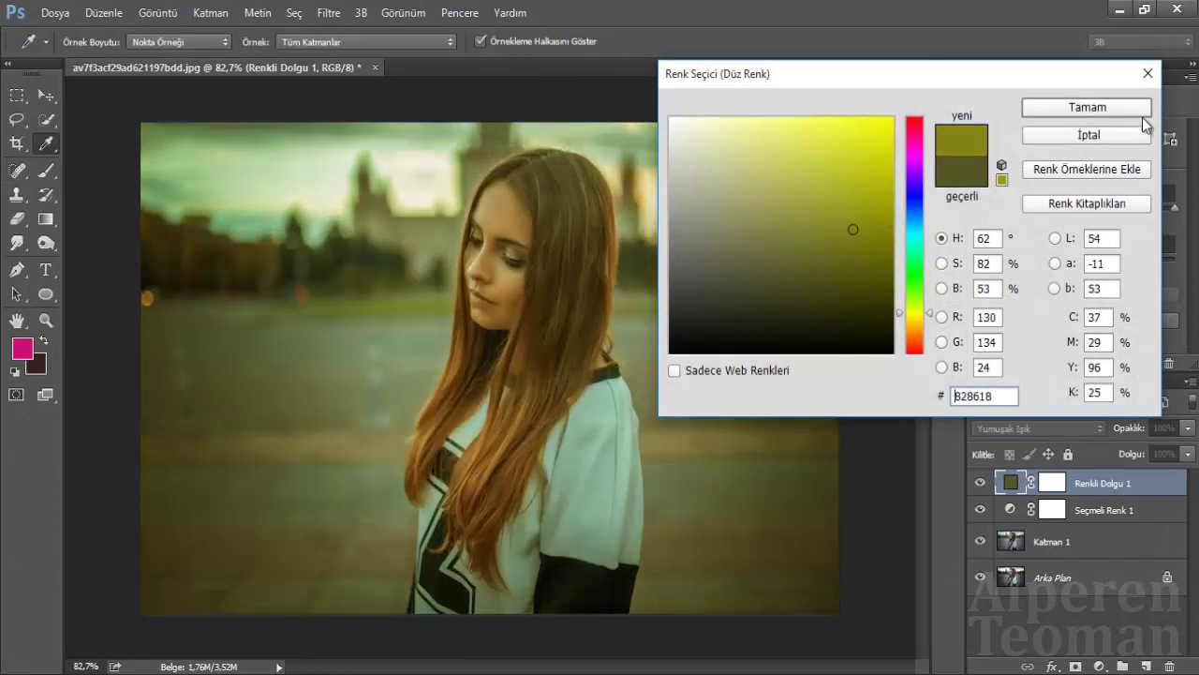
click(1115, 111)
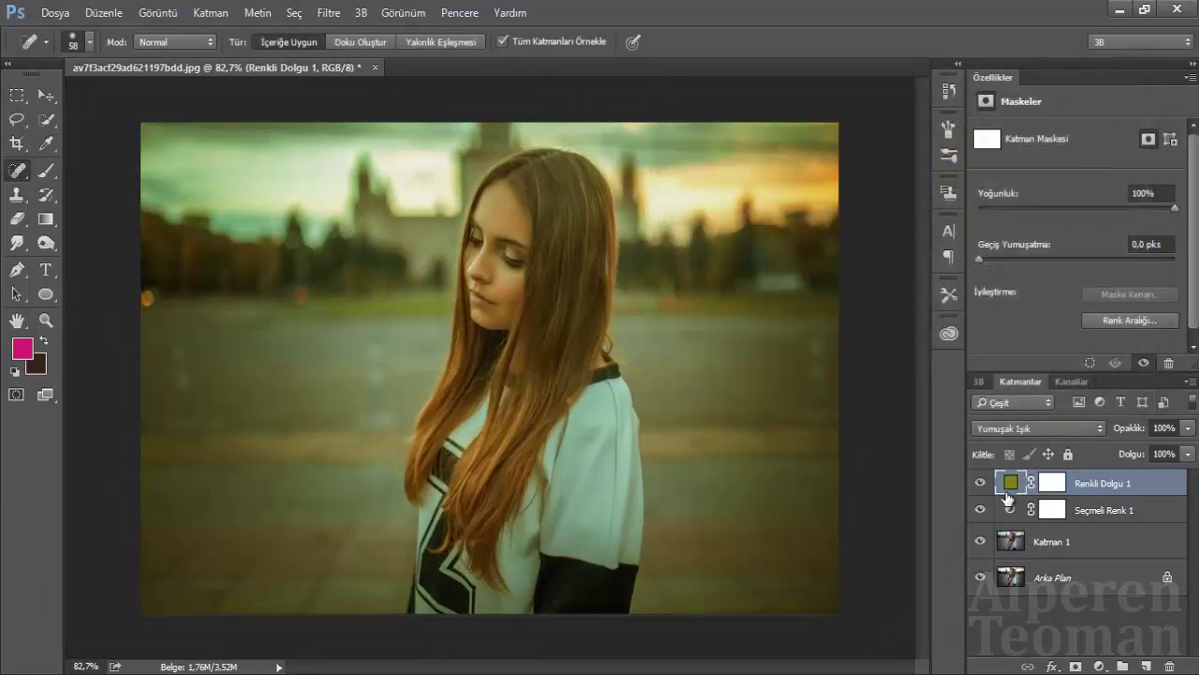
double_click(1009, 486)
click(915, 330)
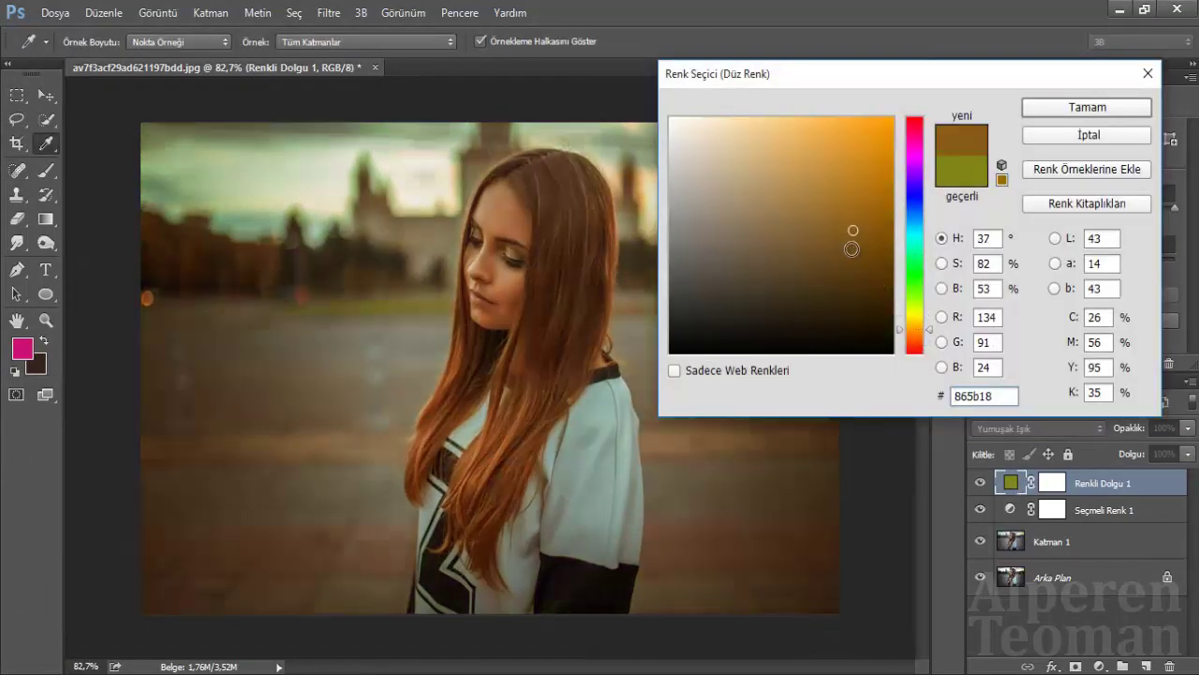
drag(856, 196, 862, 134)
click(1086, 107)
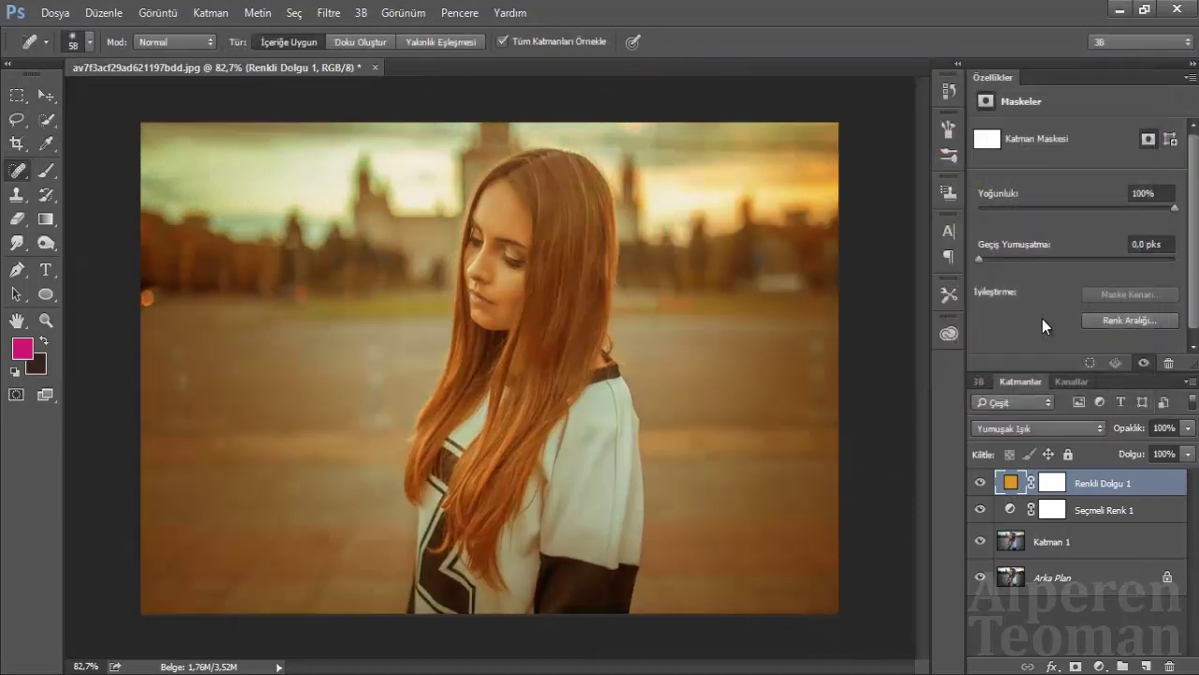
- Blend the orange fill in Ekran (Screen) mode after trying Linear Dodge, and duplicate it
click(1040, 428)
click(1024, 201)
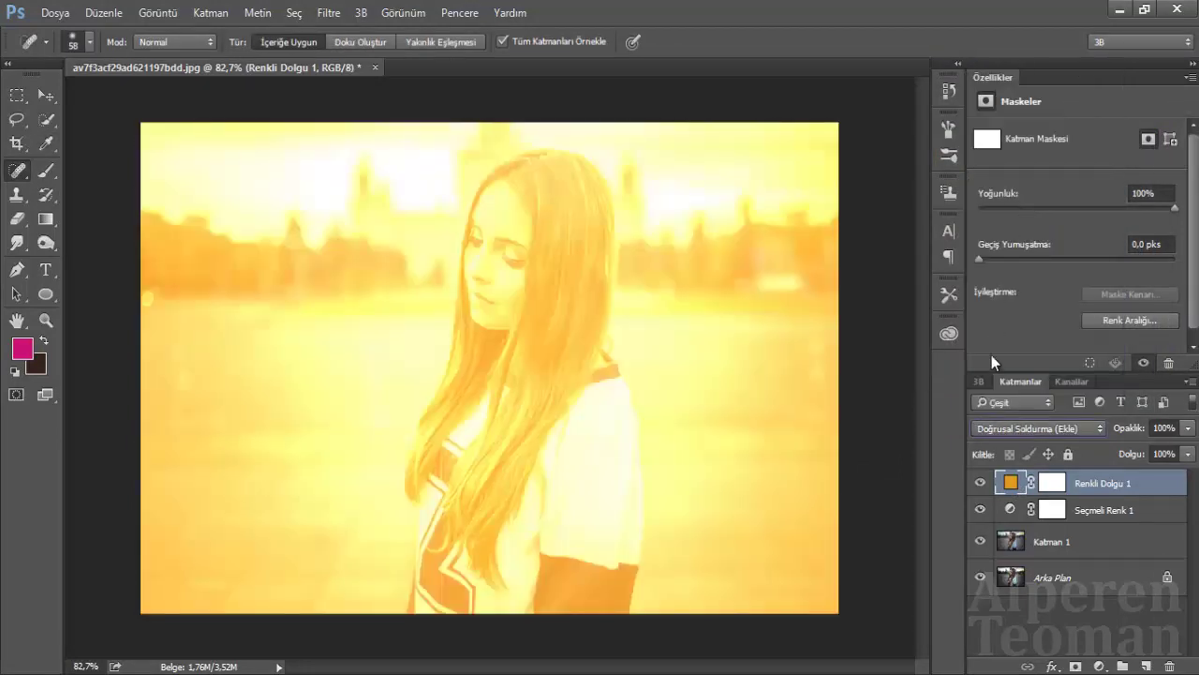
scroll(1037, 428, up, 1)
scroll(1036, 428, up, 2)
scroll(1037, 428, up, 2)
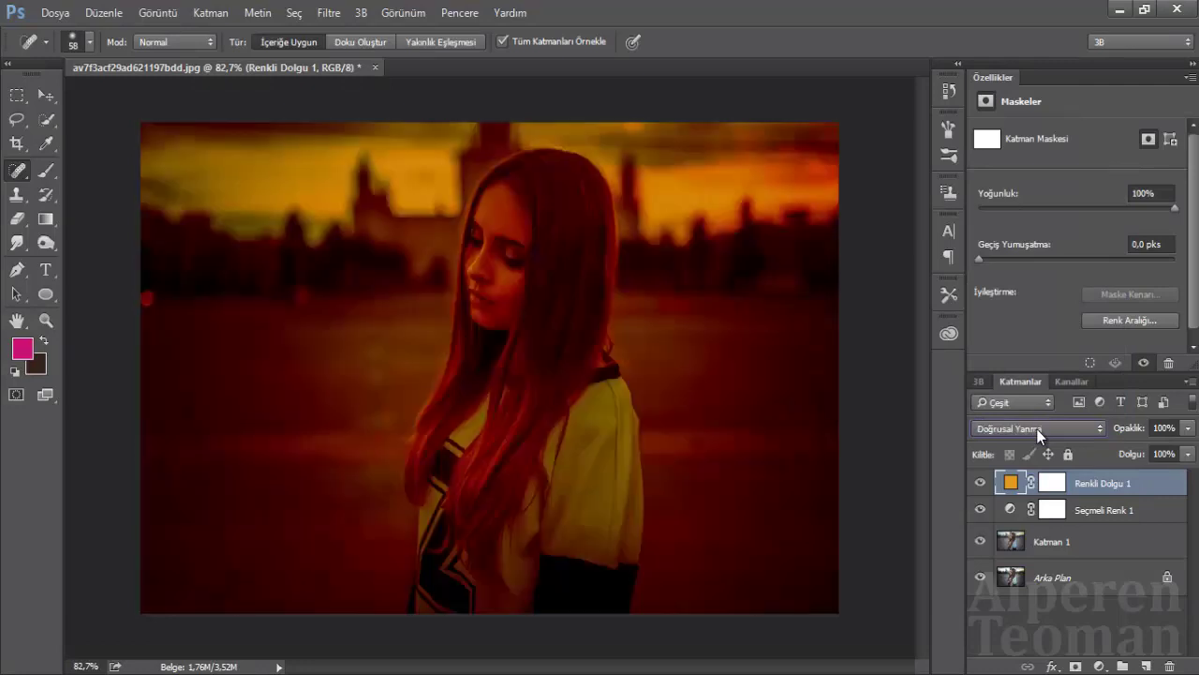
click(1037, 428)
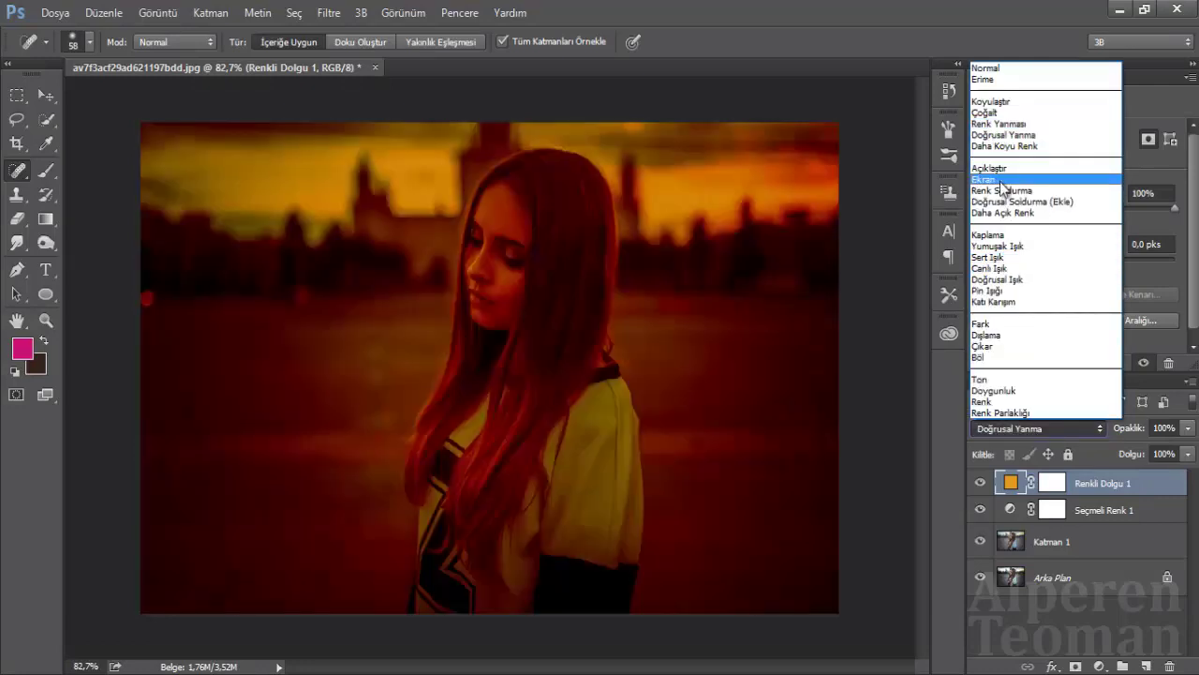
click(1008, 180)
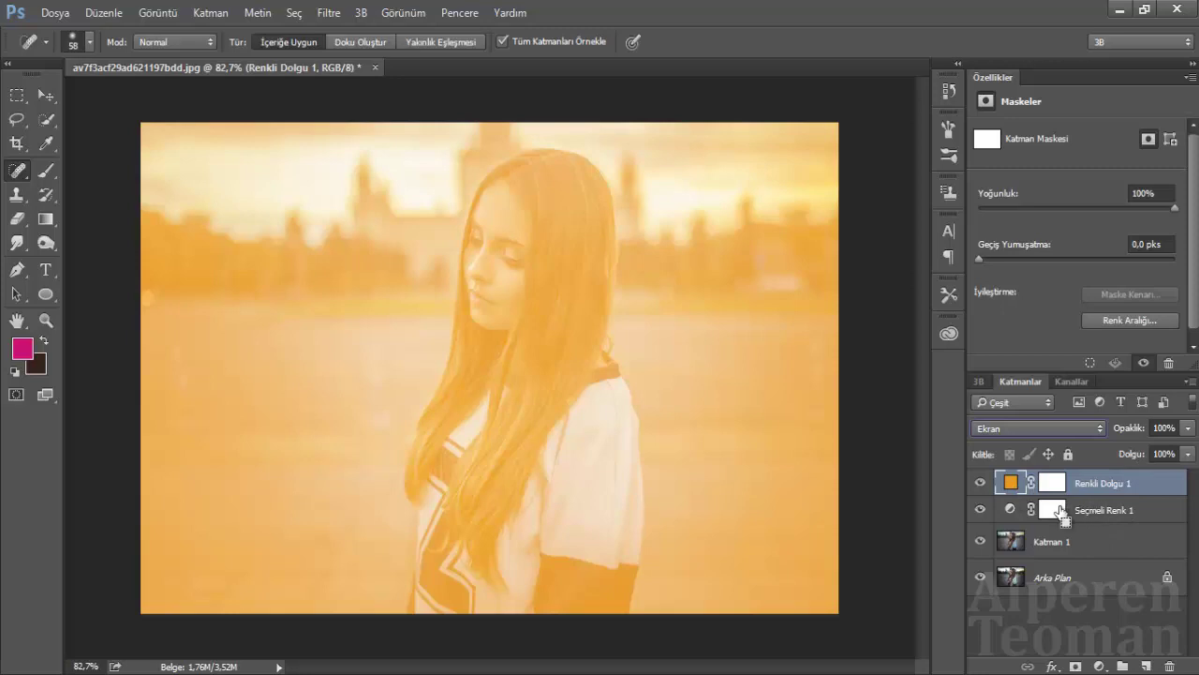
key(ctrl+j)
- Hide the original fill layer and recolour its duplicate brown
click(980, 509)
double_click(1010, 483)
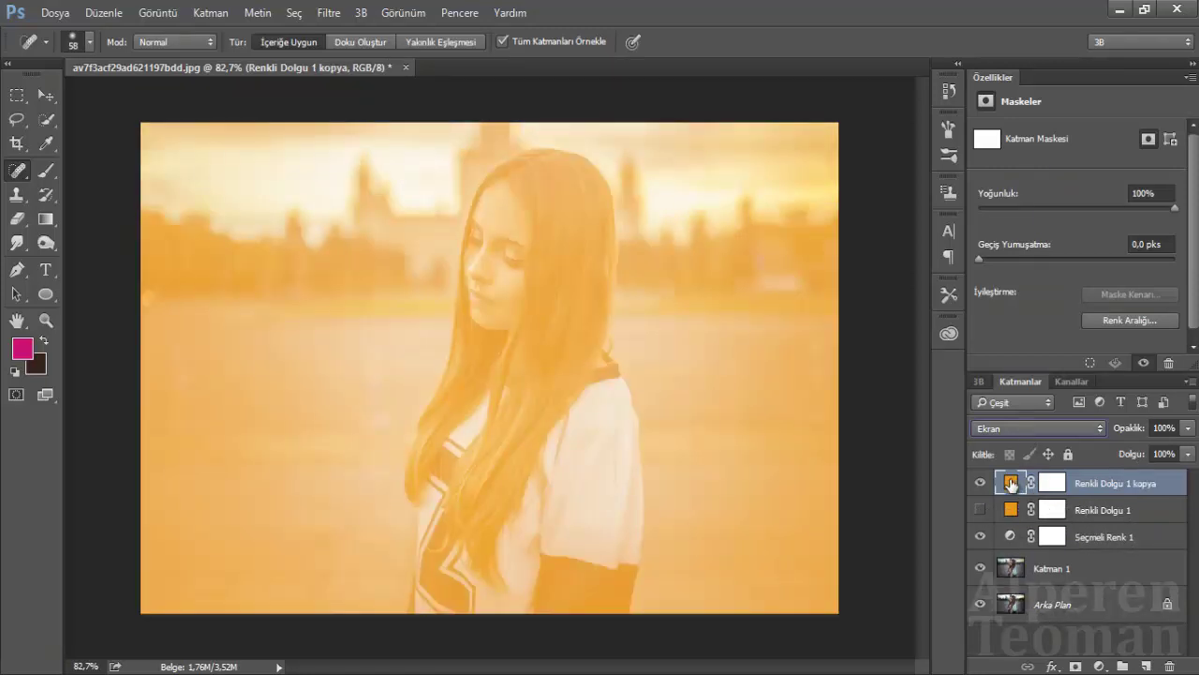
click(853, 238)
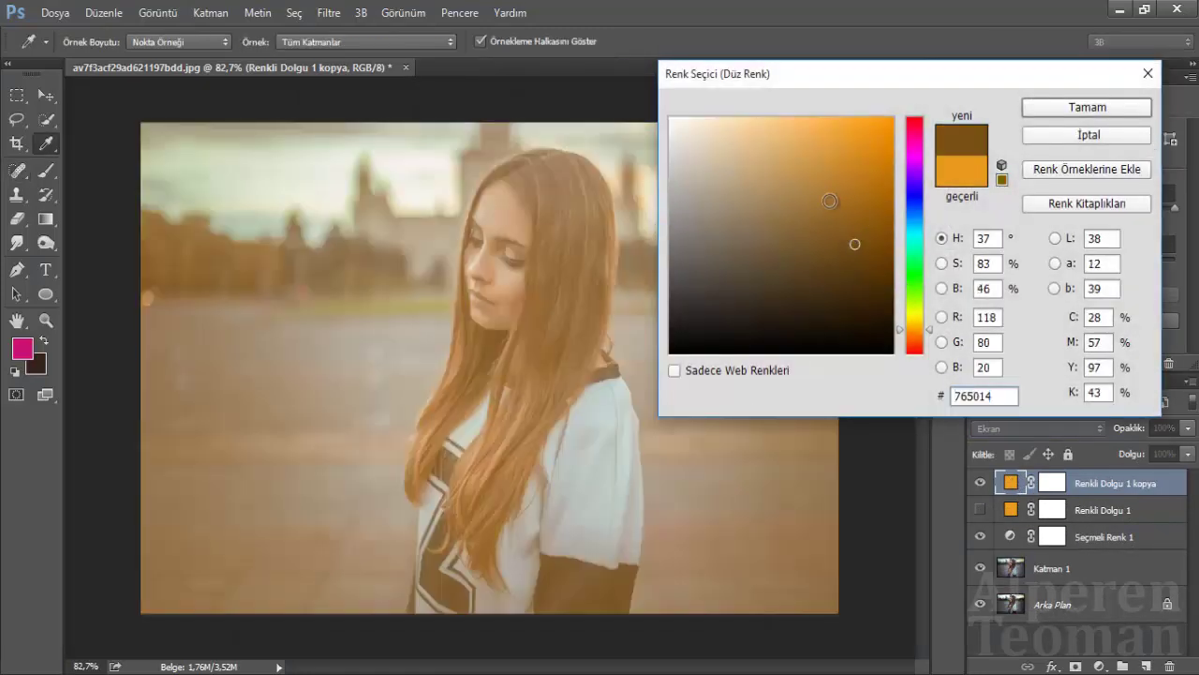
click(827, 200)
click(1087, 107)
key(j)
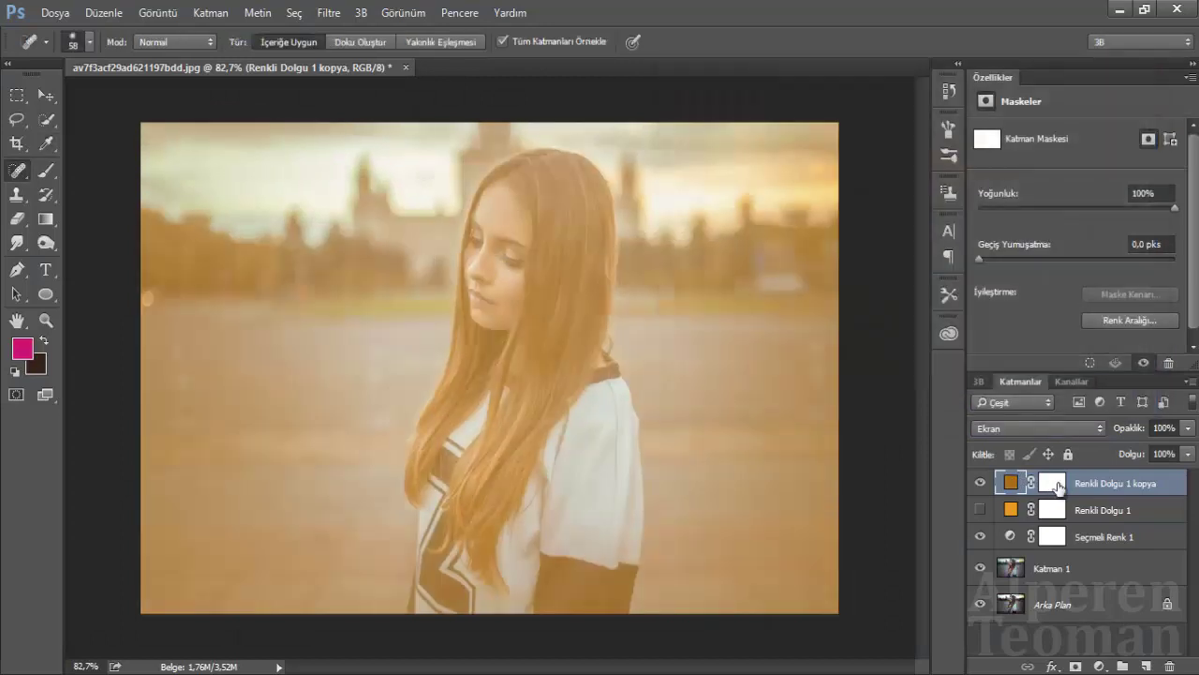
- Invert the copy's layer mask and paint white to reveal its glow in the upper-right corner
click(1054, 483)
key(d)
click(1115, 336)
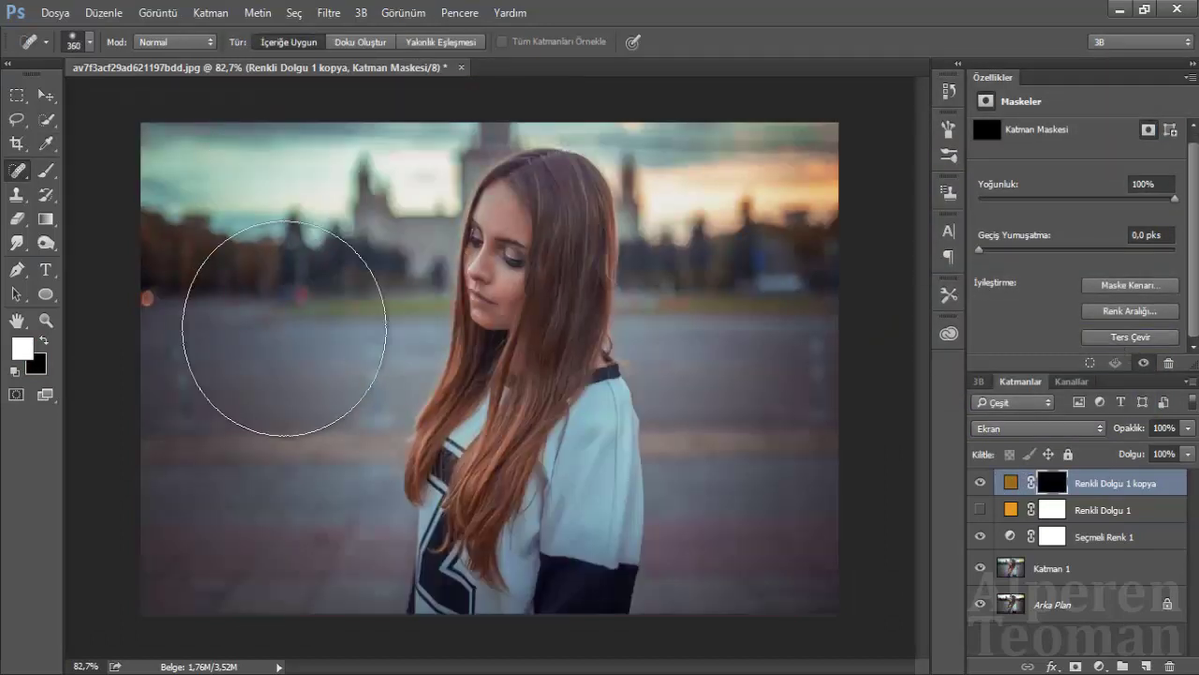
key(x)
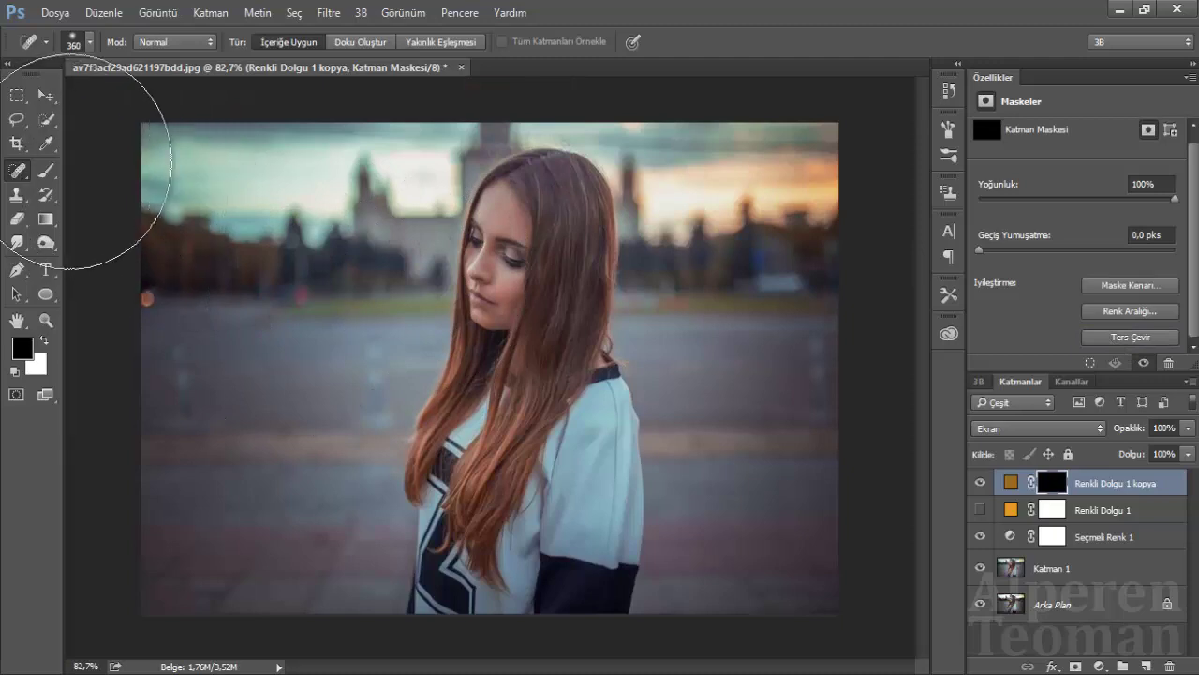
click(45, 170)
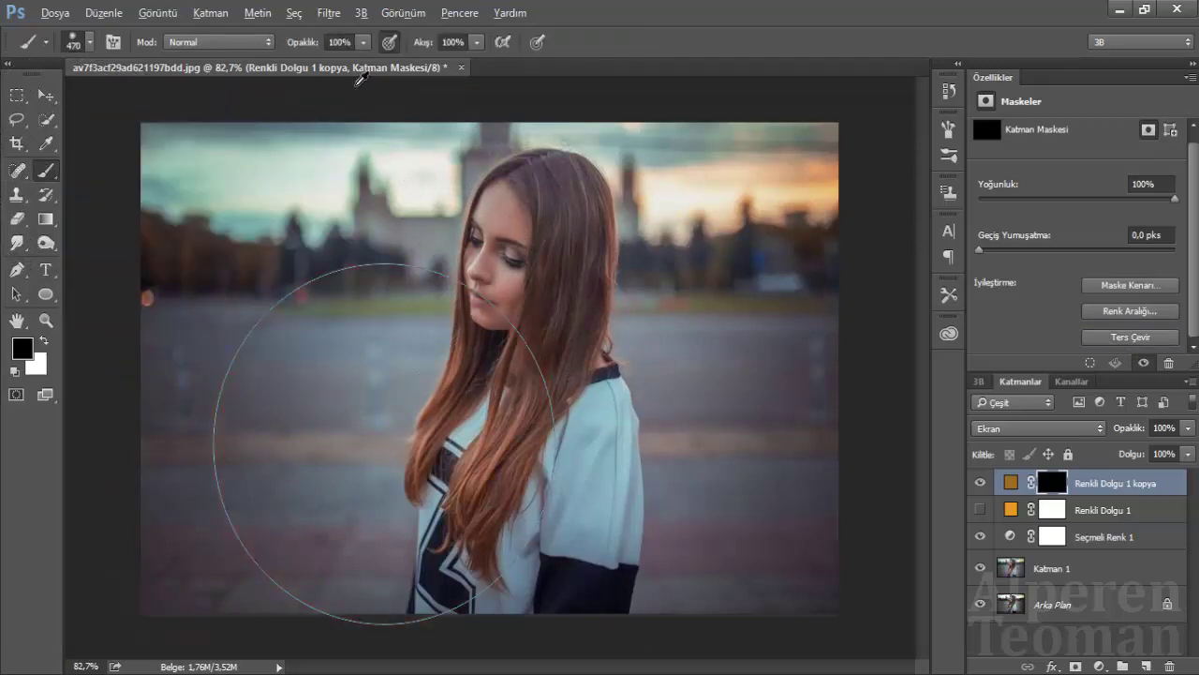
key(x)
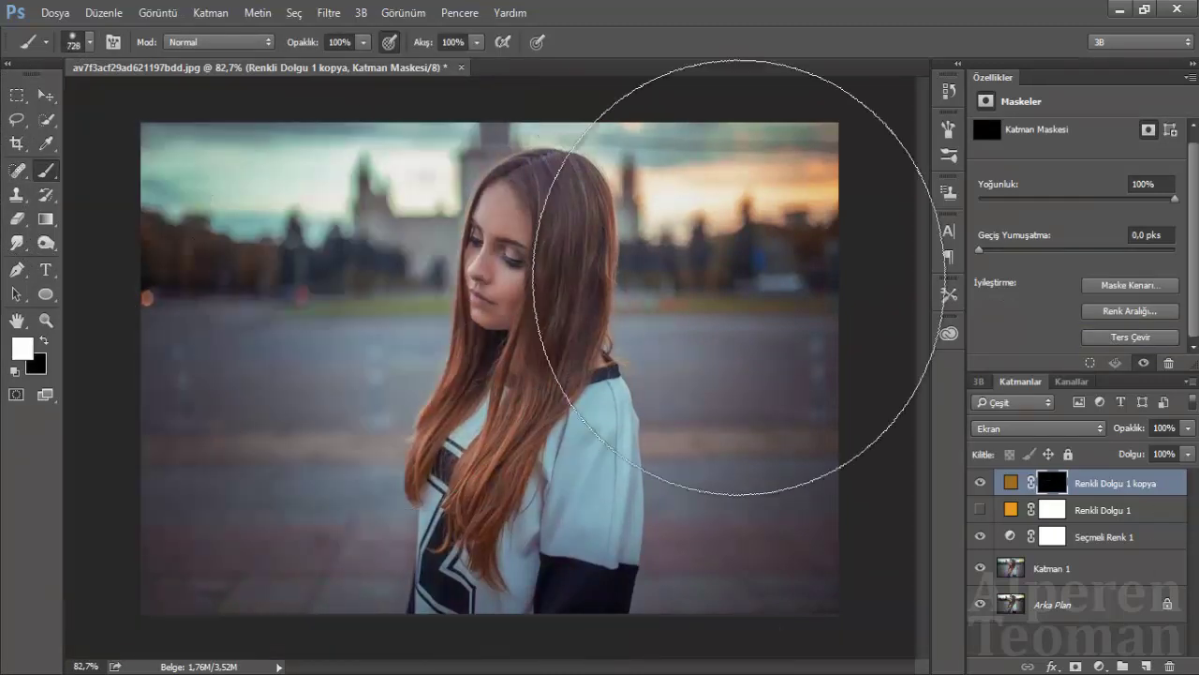
drag(736, 276, 723, 228)
scroll(703, 244, down, 3)
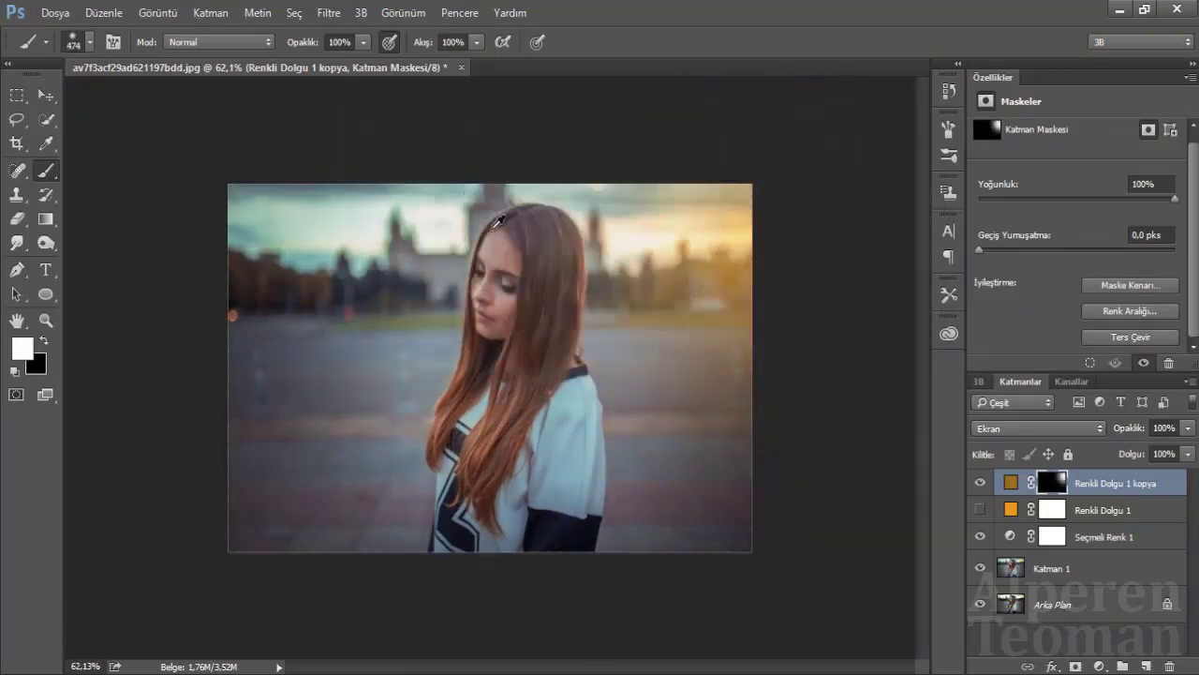
scroll(491, 370, up, 4)
- Show the original orange fill again, invert its mask, and paint its glow into the upper right
click(1010, 483)
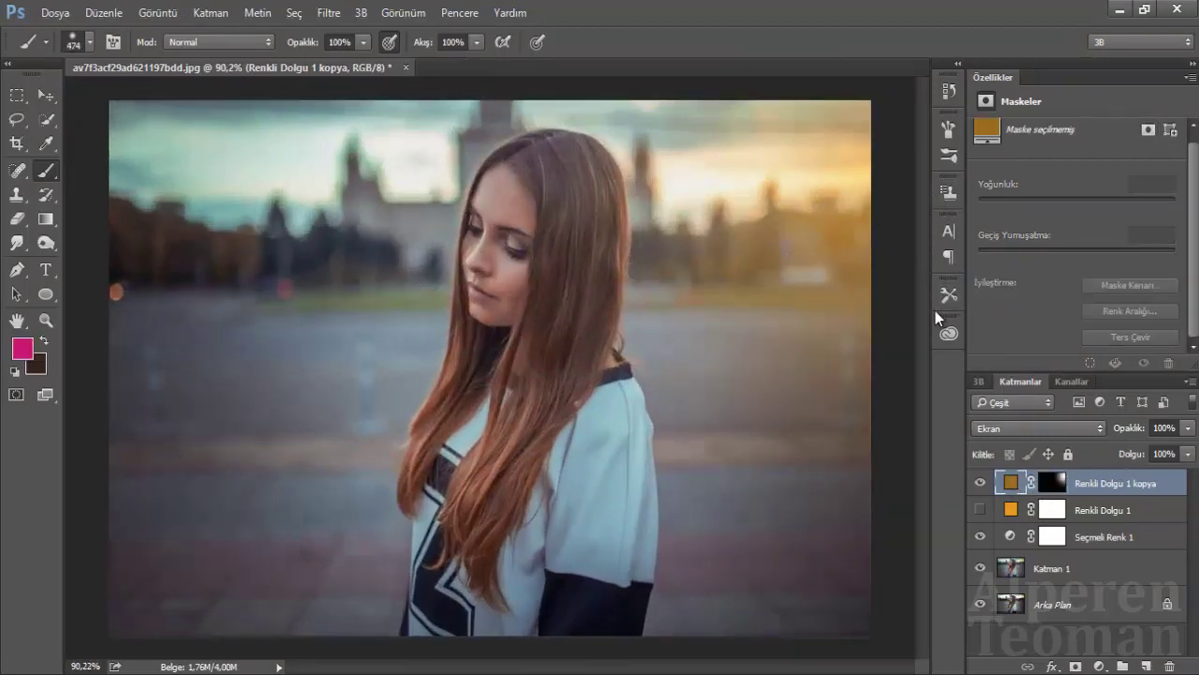
double_click(1010, 482)
click(1124, 72)
click(978, 510)
click(1051, 510)
click(1130, 337)
scroll(787, 234, down, 4)
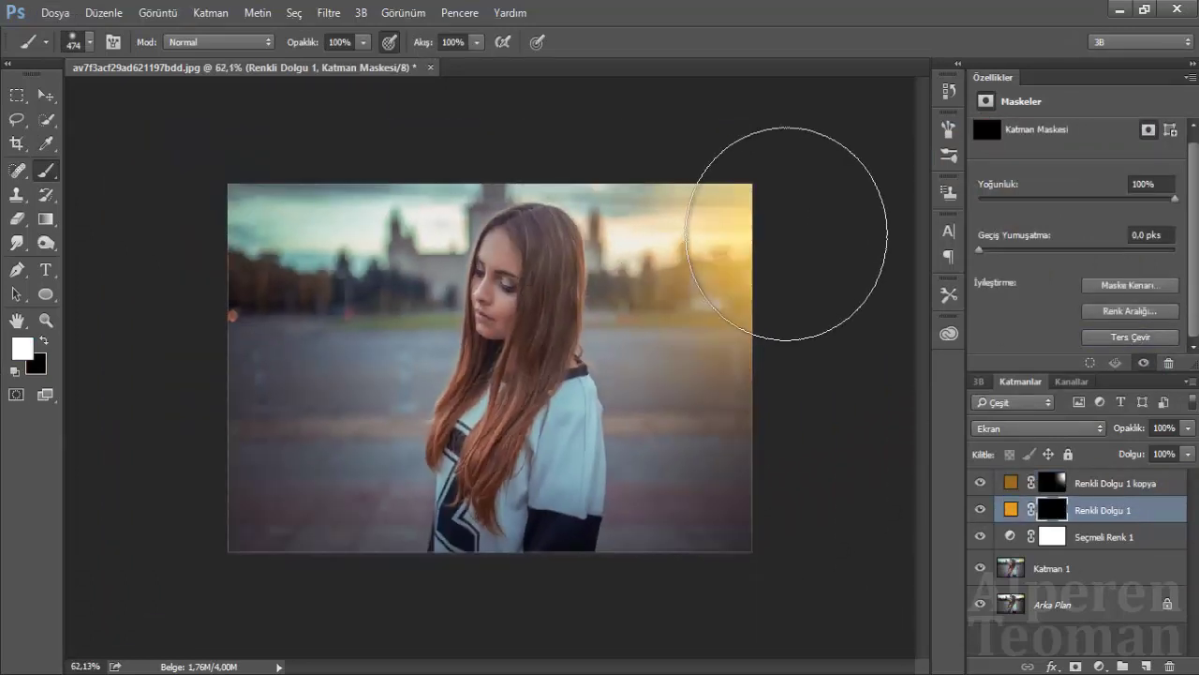
drag(787, 235, 602, 241)
scroll(460, 330, down, 3)
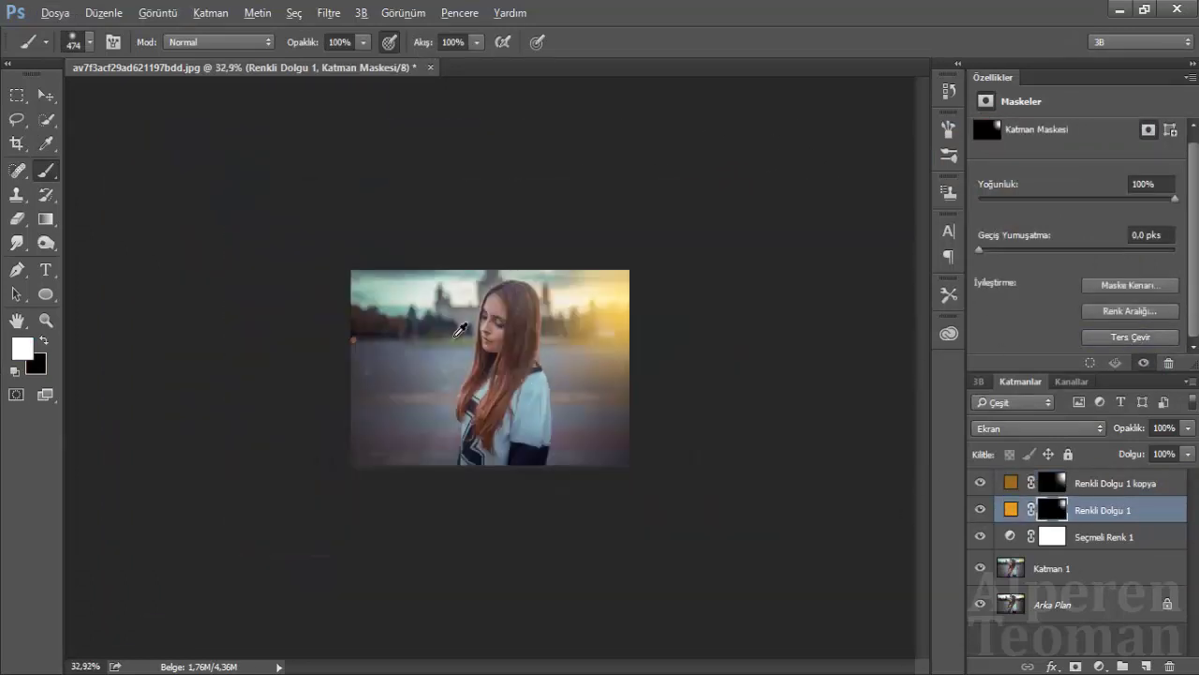
scroll(460, 330, up, 4)
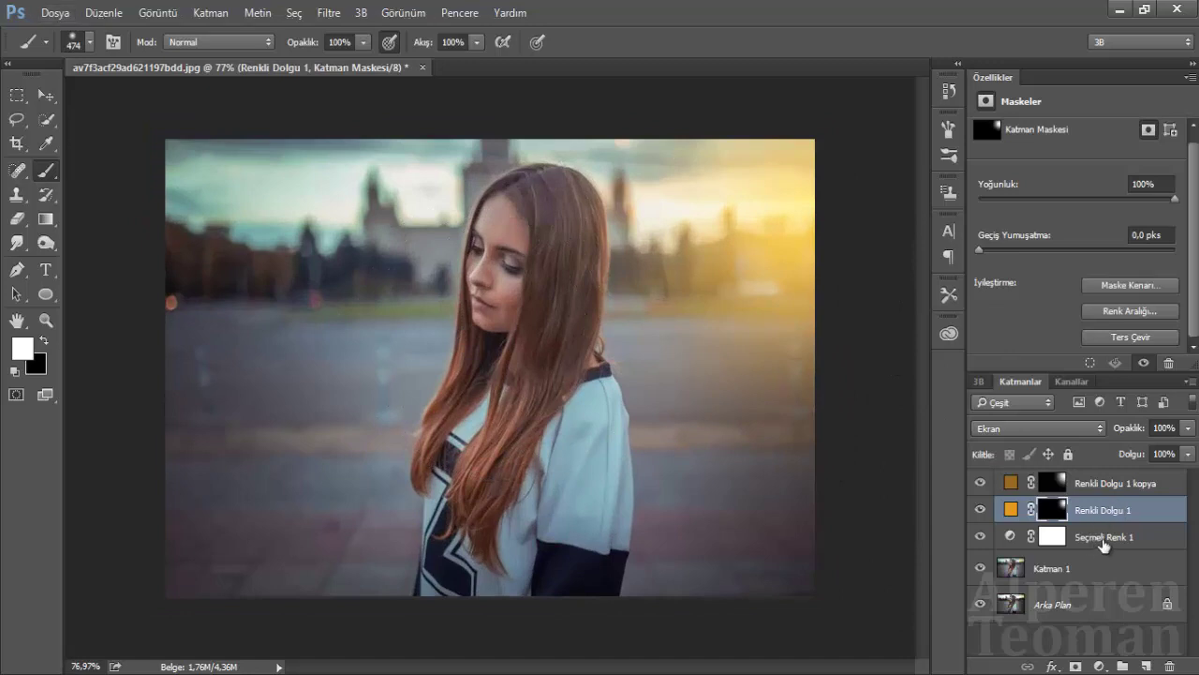
click(1103, 544)
- Add a Color Balance layer, Renk Dengesi 1, pushing the midtones strongly toward yellow
click(1099, 666)
click(1088, 464)
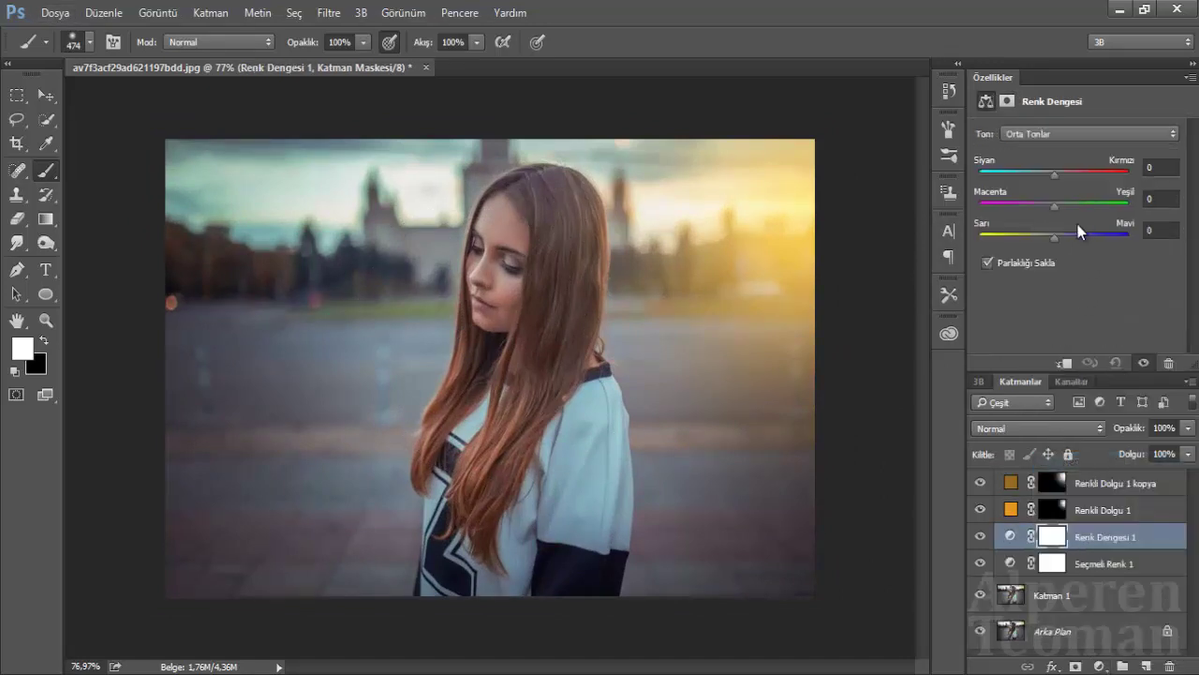
drag(1035, 242, 1007, 232)
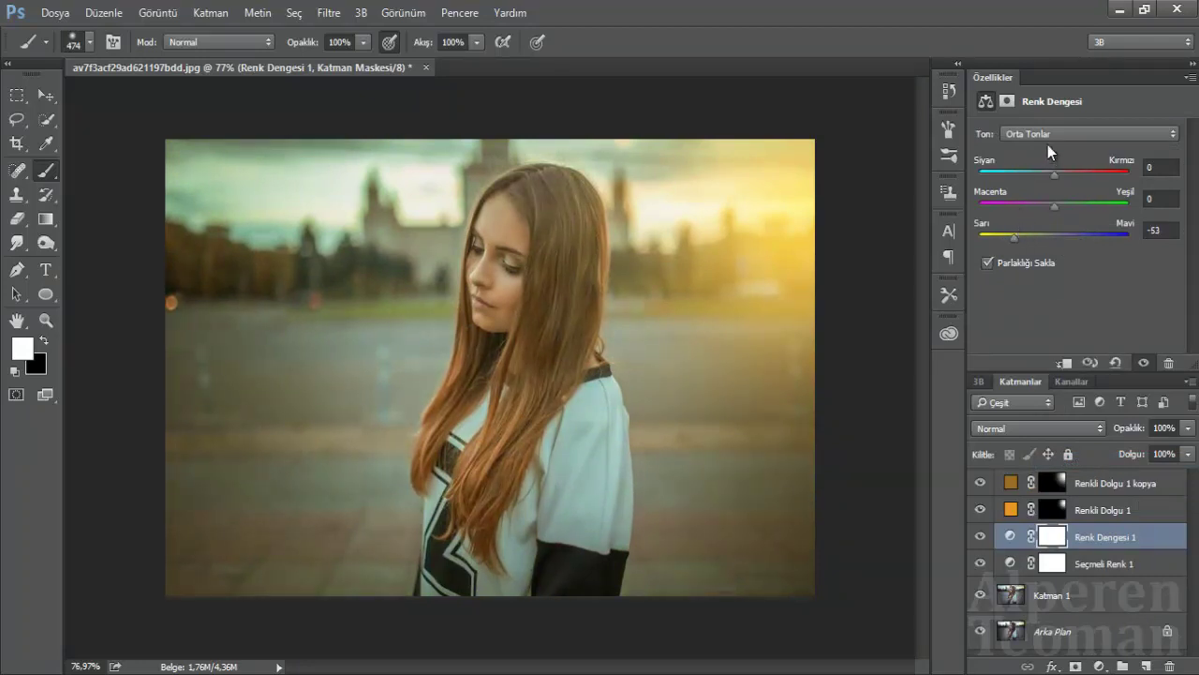
- Set the Color Balance shadows to -29, -19, -12 and highlights to +5, 0, -12
click(1048, 136)
mouse_move(1053, 207)
mouse_down()
mouse_move(1036, 200)
mouse_move(1044, 174)
mouse_move(1033, 176)
mouse_up()
mouse_move(1054, 238)
mouse_down()
mouse_move(1035, 239)
mouse_move(1048, 234)
mouse_up()
click(1045, 137)
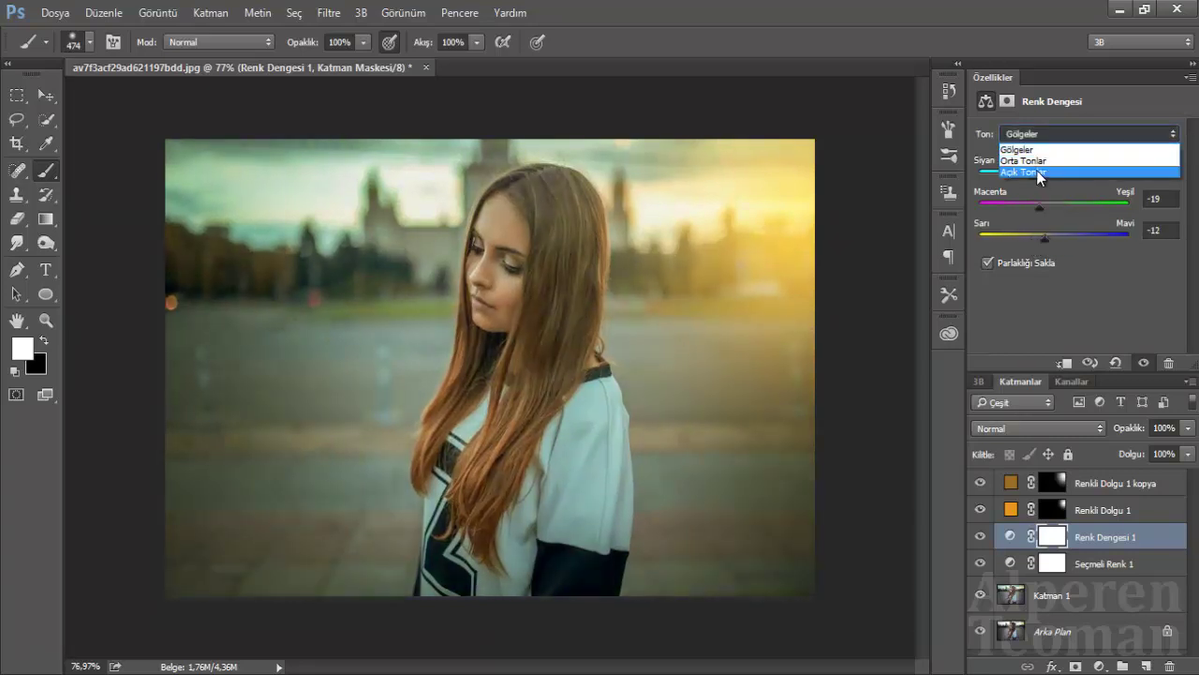
click(1031, 173)
drag(1055, 238, 1045, 240)
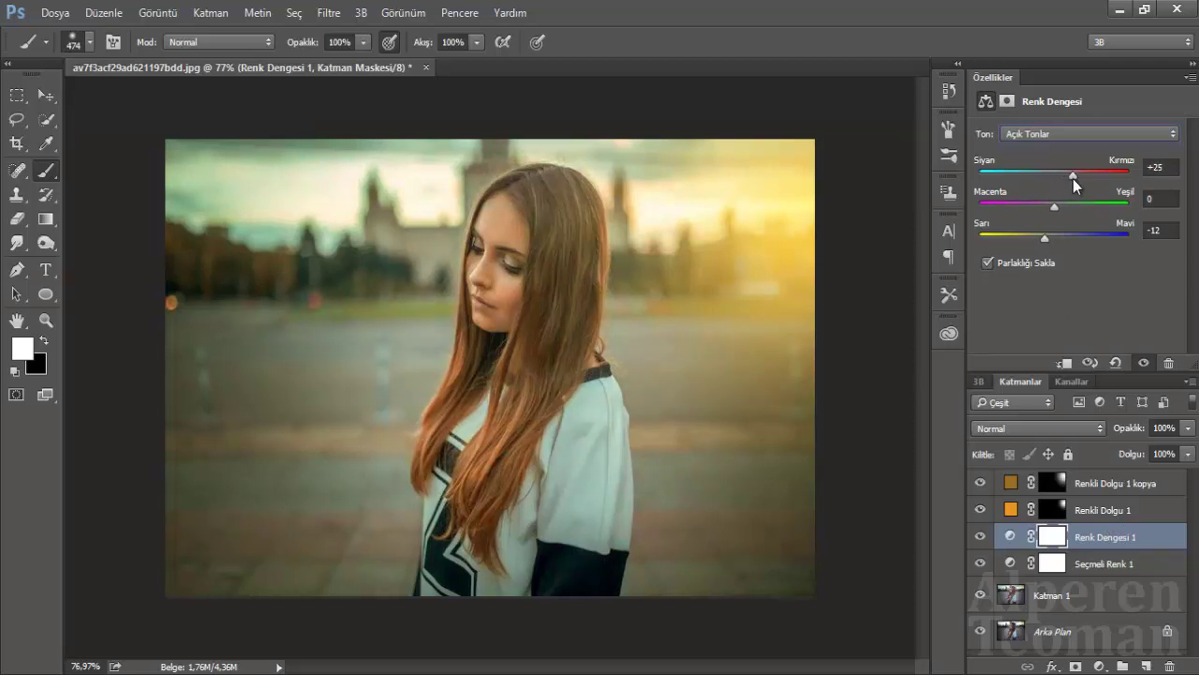
drag(1073, 176, 1058, 175)
- Group the two orange fill layers into Grup 1 and try Lighten blending on it
click(1094, 487)
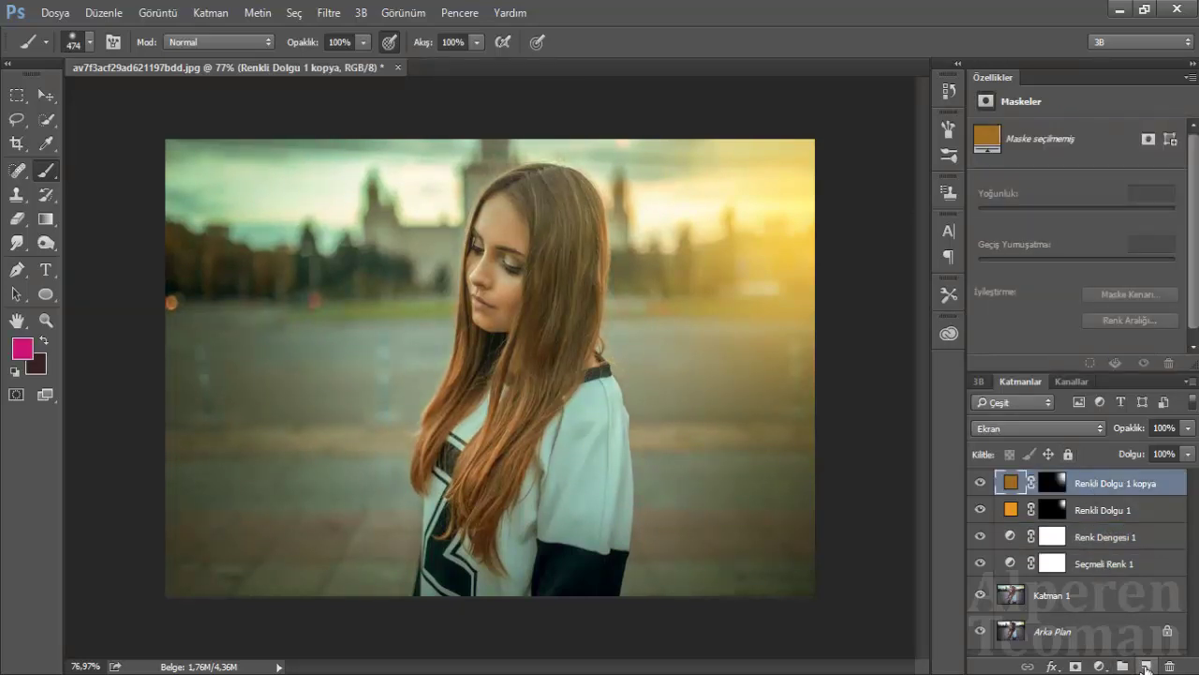
click(1100, 666)
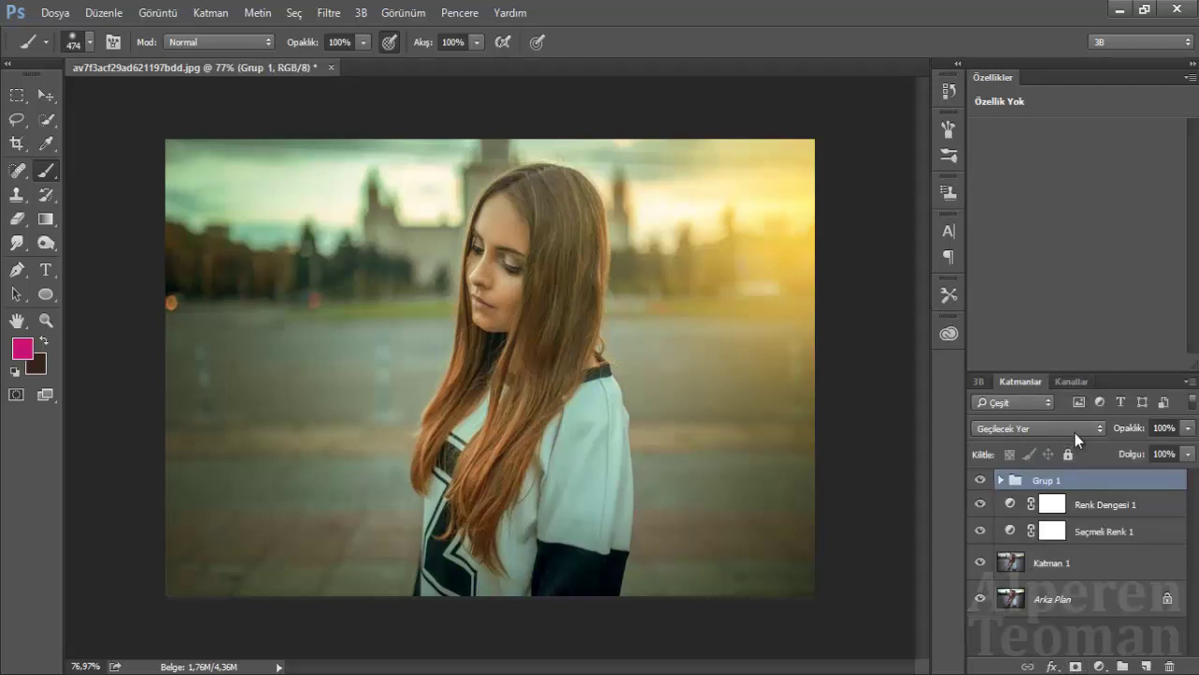
click(1075, 433)
click(1051, 120)
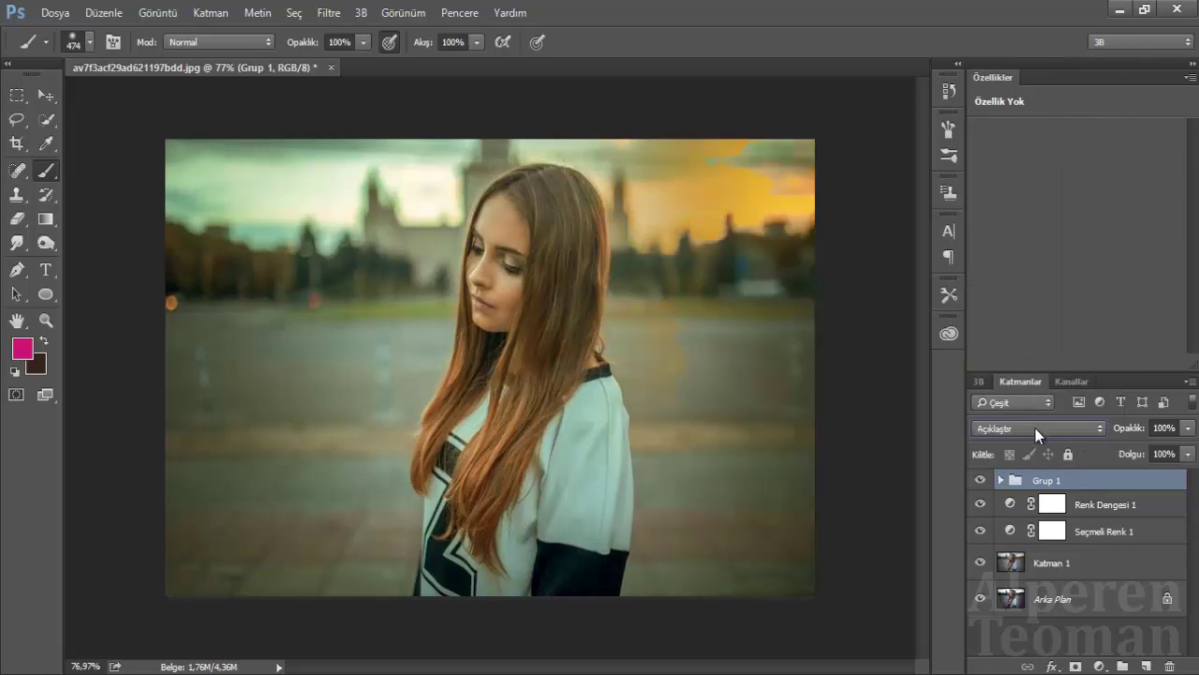
scroll(1036, 428, down, 1)
scroll(1035, 428, down, 1)
- Try Ekran and Soft Light on Grup 1, finally leaving it on Pass Through (Geçilecek Yer)
click(1036, 428)
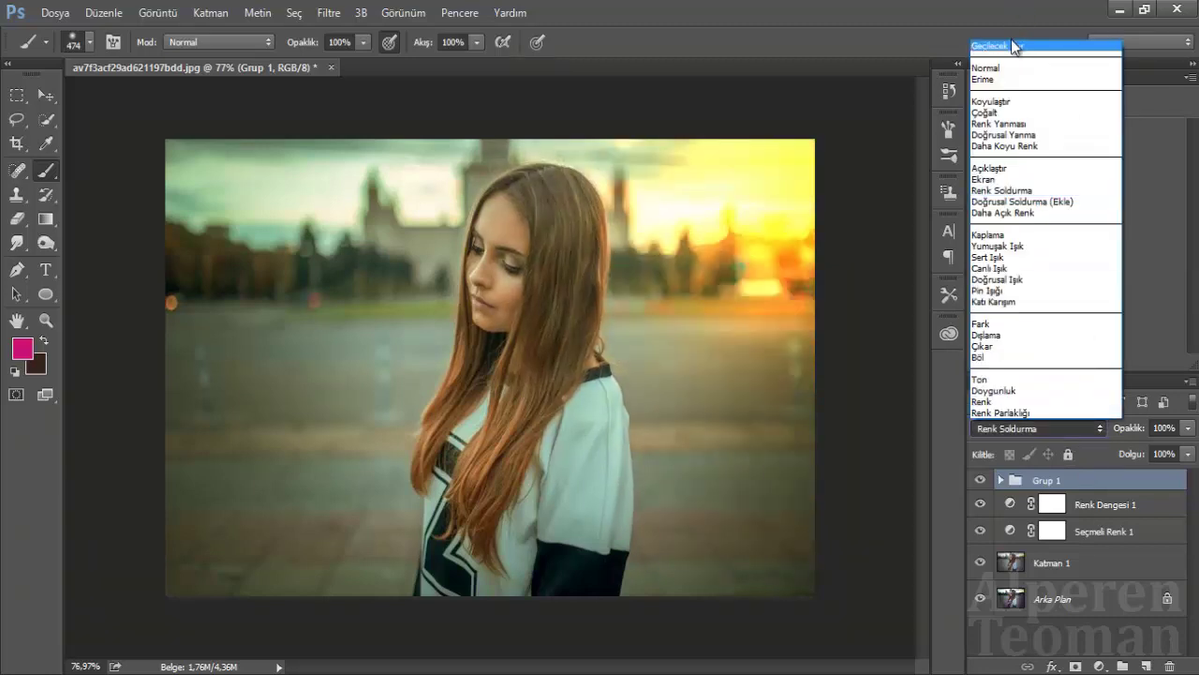
click(1011, 42)
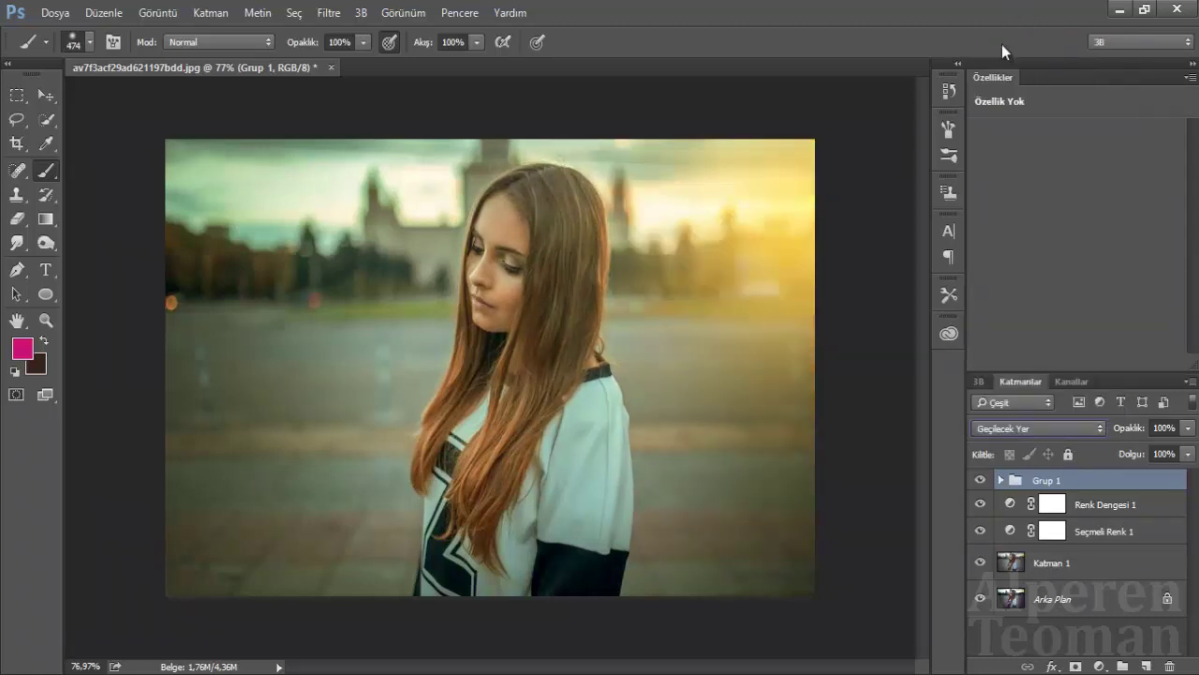
click(1031, 430)
click(998, 190)
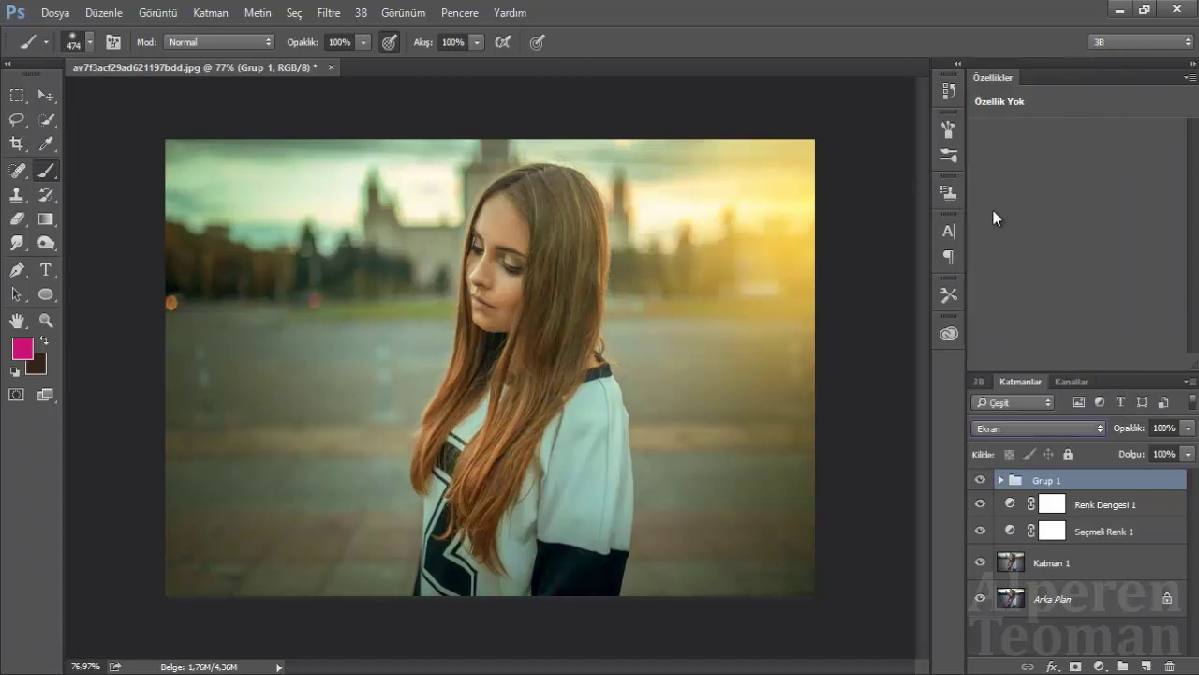
click(1036, 429)
click(1042, 255)
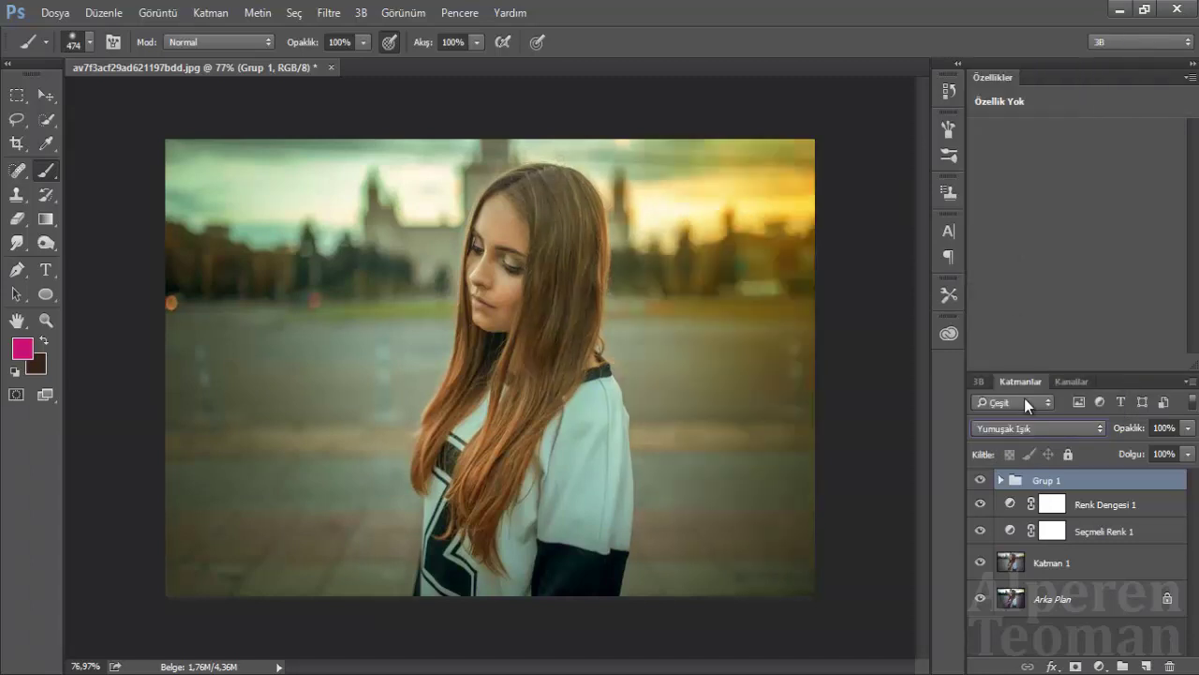
click(1035, 432)
click(1018, 38)
click(1021, 427)
click(992, 49)
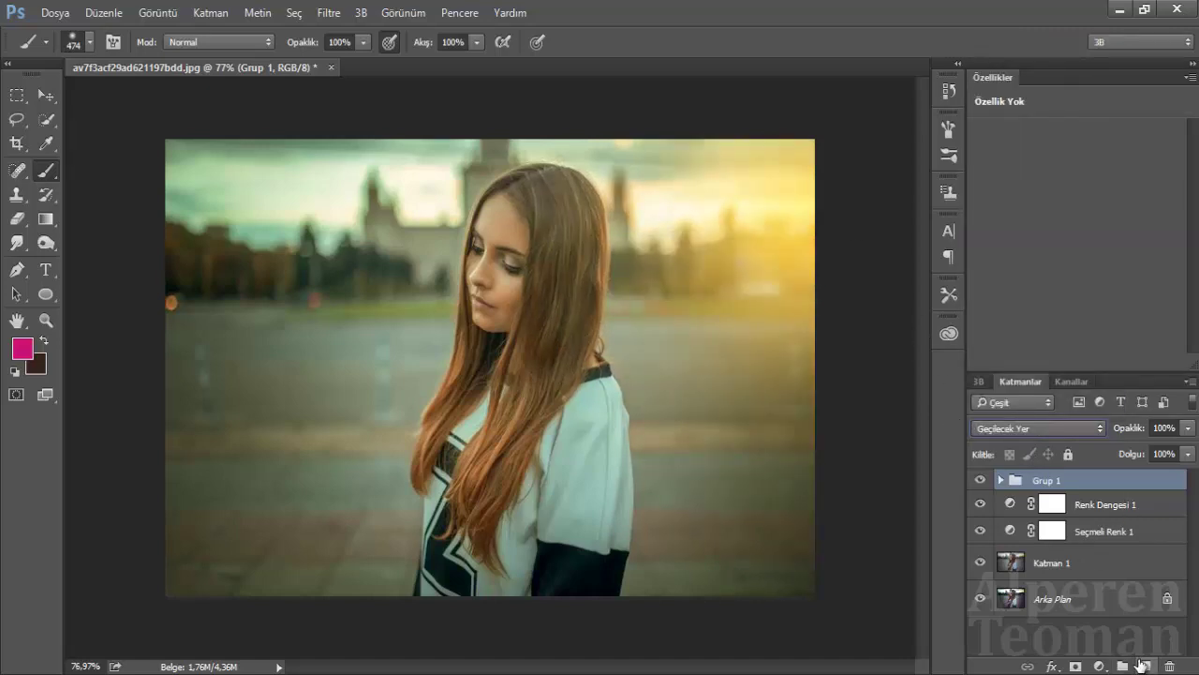
- Add a dark teal solid fill layer, Renkli Dolgu 2, blended in Ekran mode
click(1100, 666)
click(1068, 271)
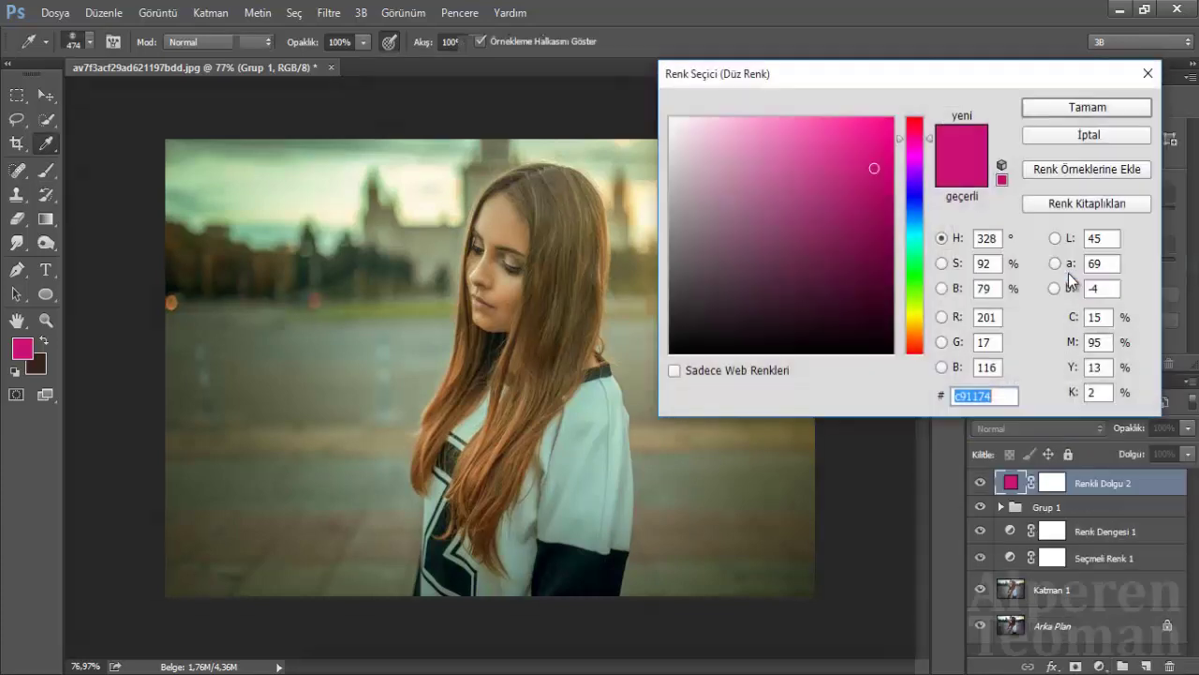
drag(911, 214, 911, 232)
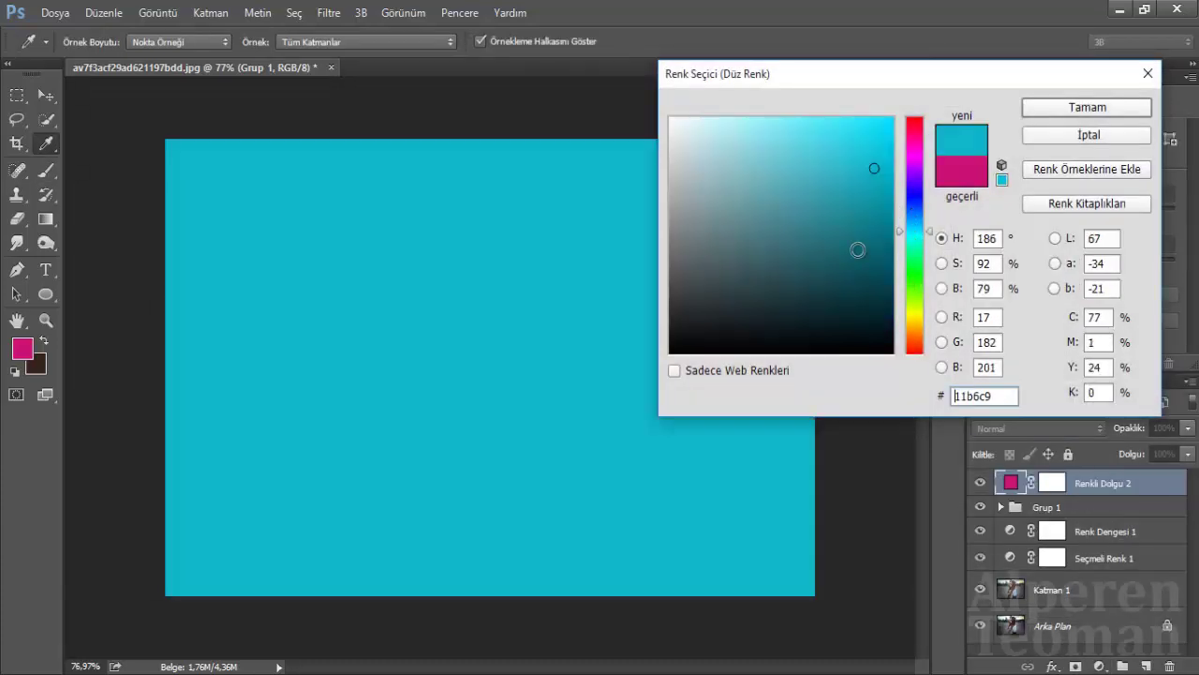
click(828, 253)
click(1087, 107)
click(1002, 428)
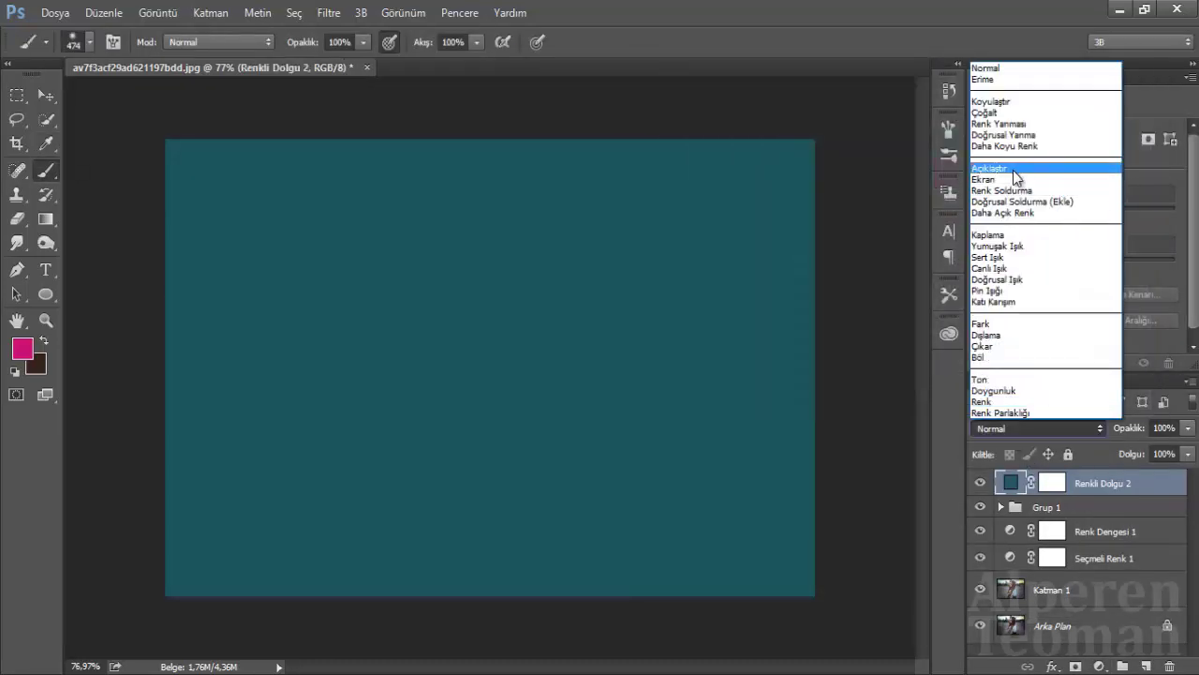
click(995, 182)
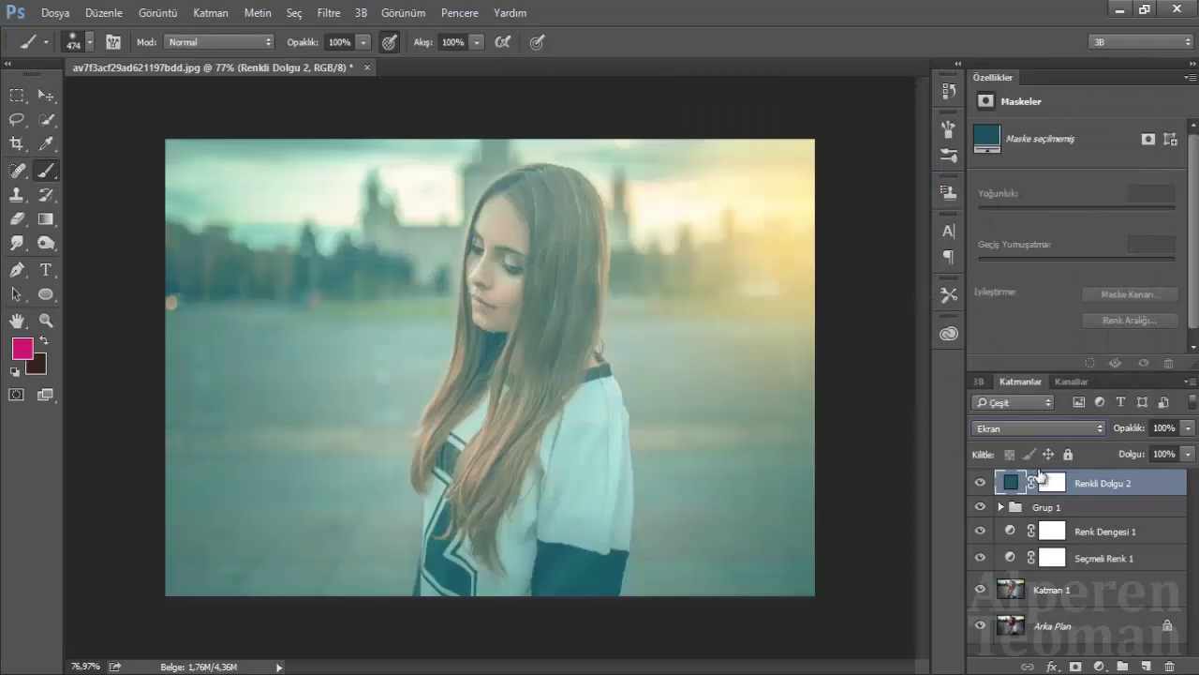
- Duplicate the teal fill, set the copy to Doğrusal Soldurma (Ekle), and move it beneath the original
key(ctrl+j)
click(1031, 428)
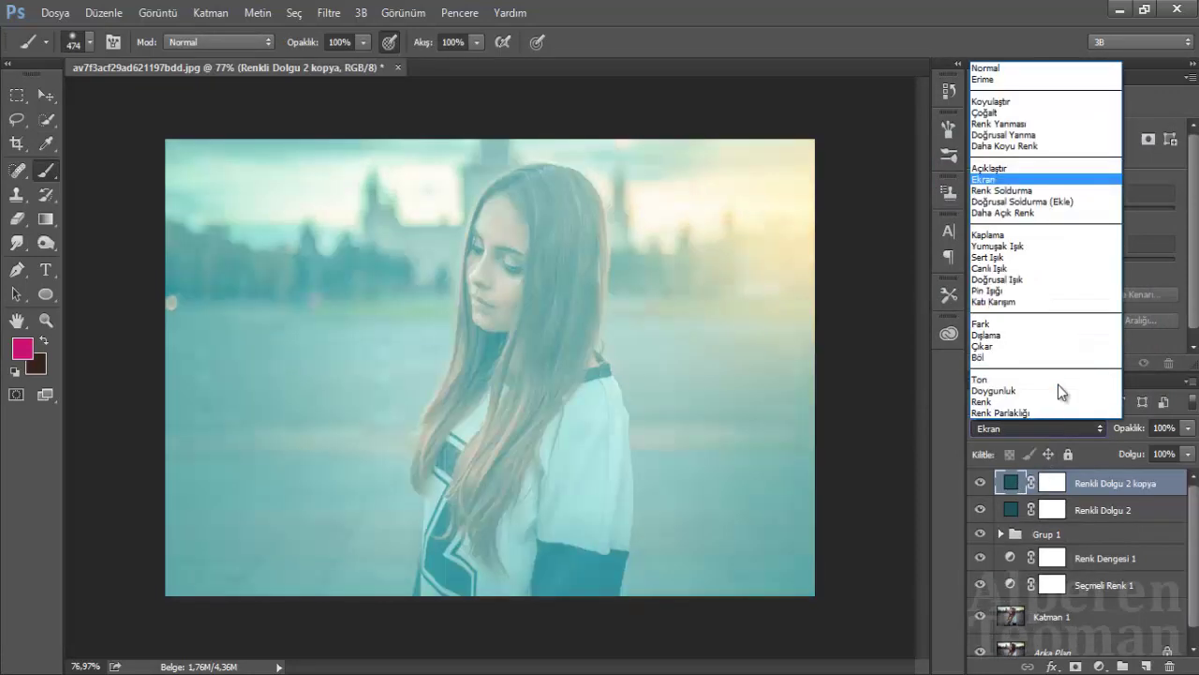
click(1033, 195)
scroll(1042, 398, down, 1)
scroll(1049, 431, down, 1)
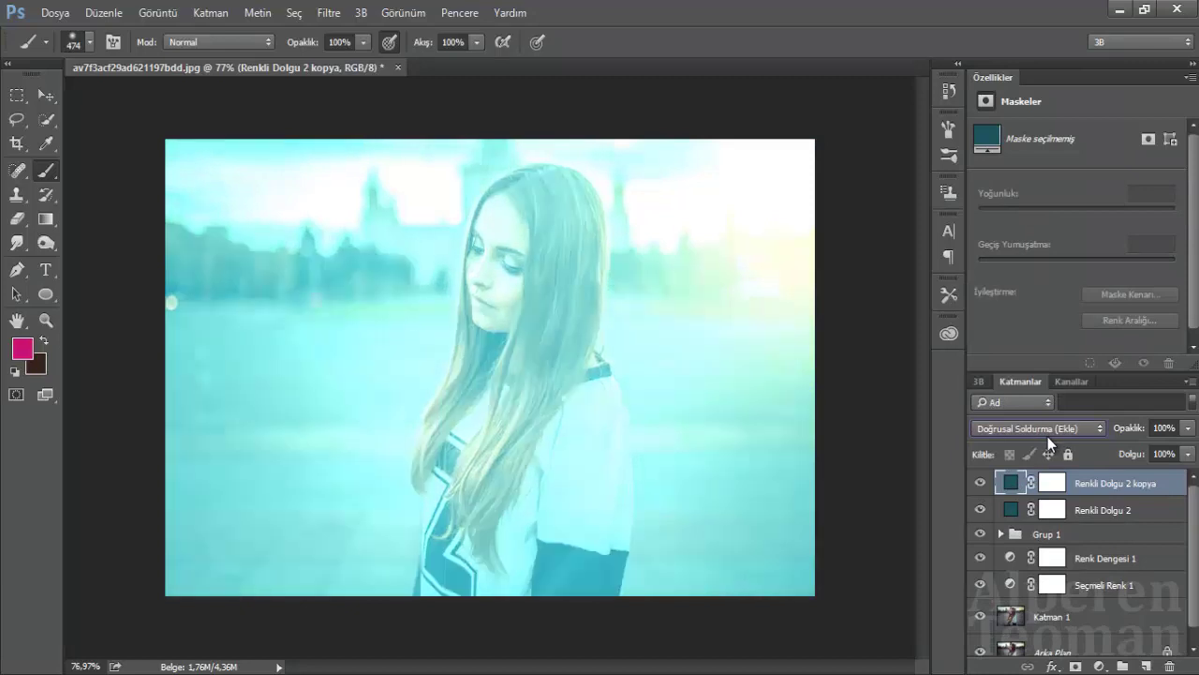
scroll(1021, 397, up, 1)
scroll(1047, 436, down, 1)
scroll(1048, 438, up, 1)
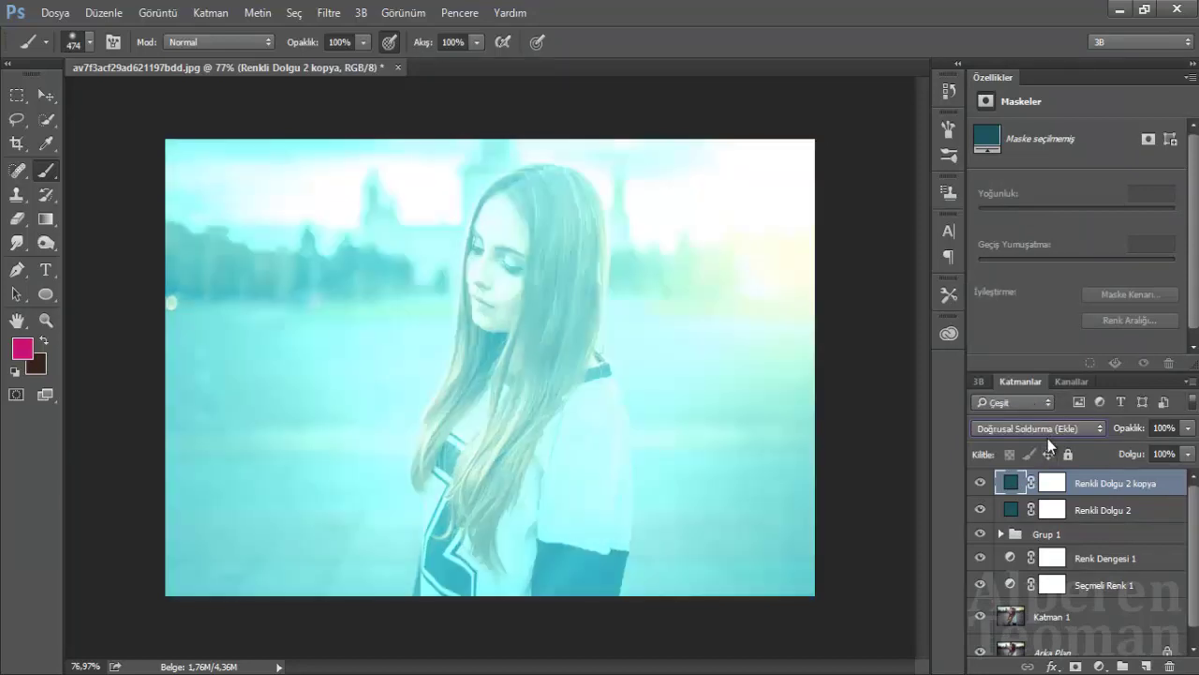
drag(984, 495, 1010, 525)
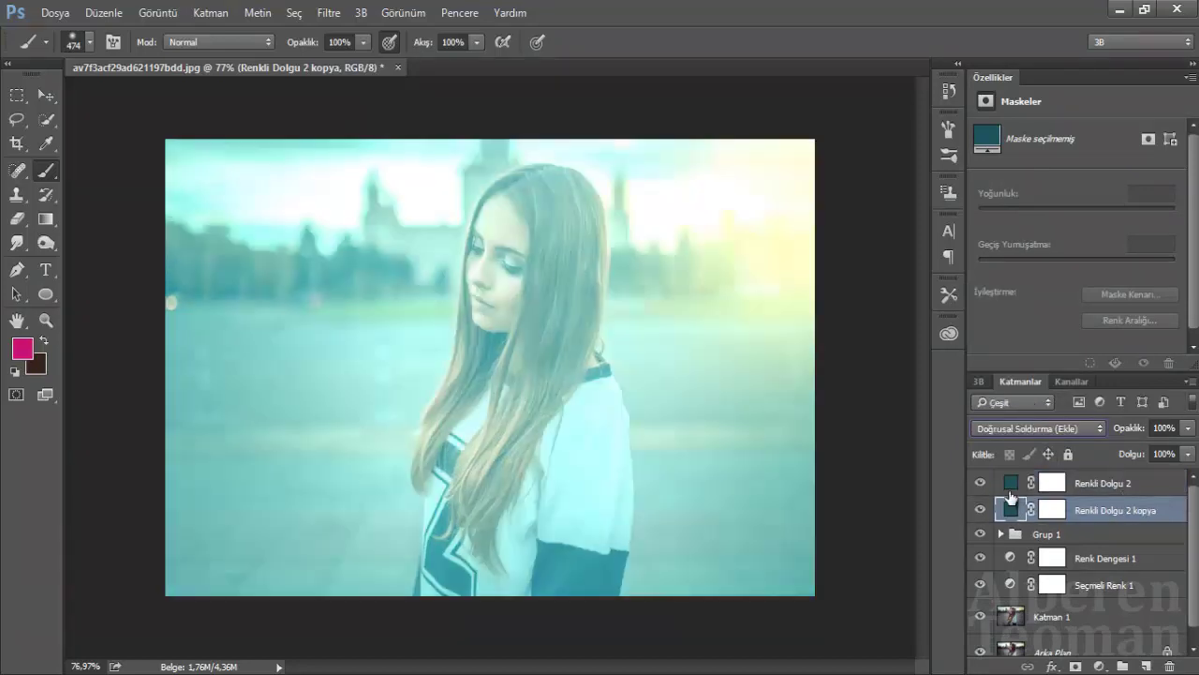
- Hide the teal copy, invert Renkli Dolgu 2's mask, and paint it back with a 625 px brush at 50%
click(978, 513)
click(1051, 483)
key(d)
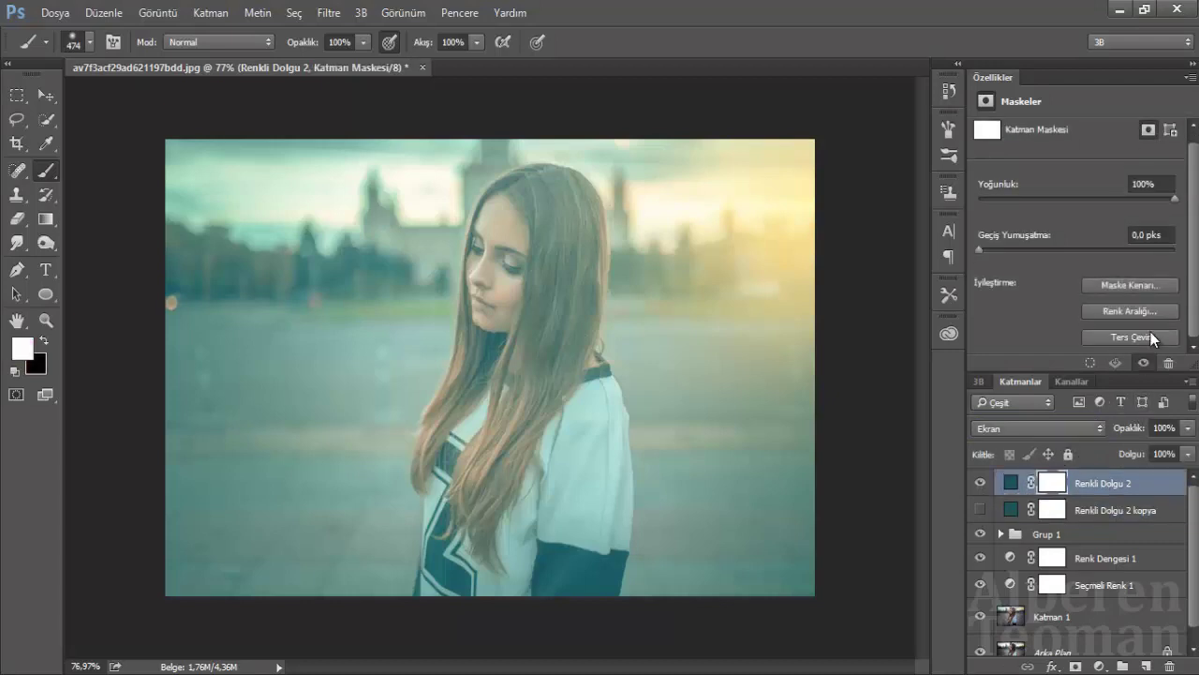
click(1151, 332)
alt+scroll(358, 327, down, 3)
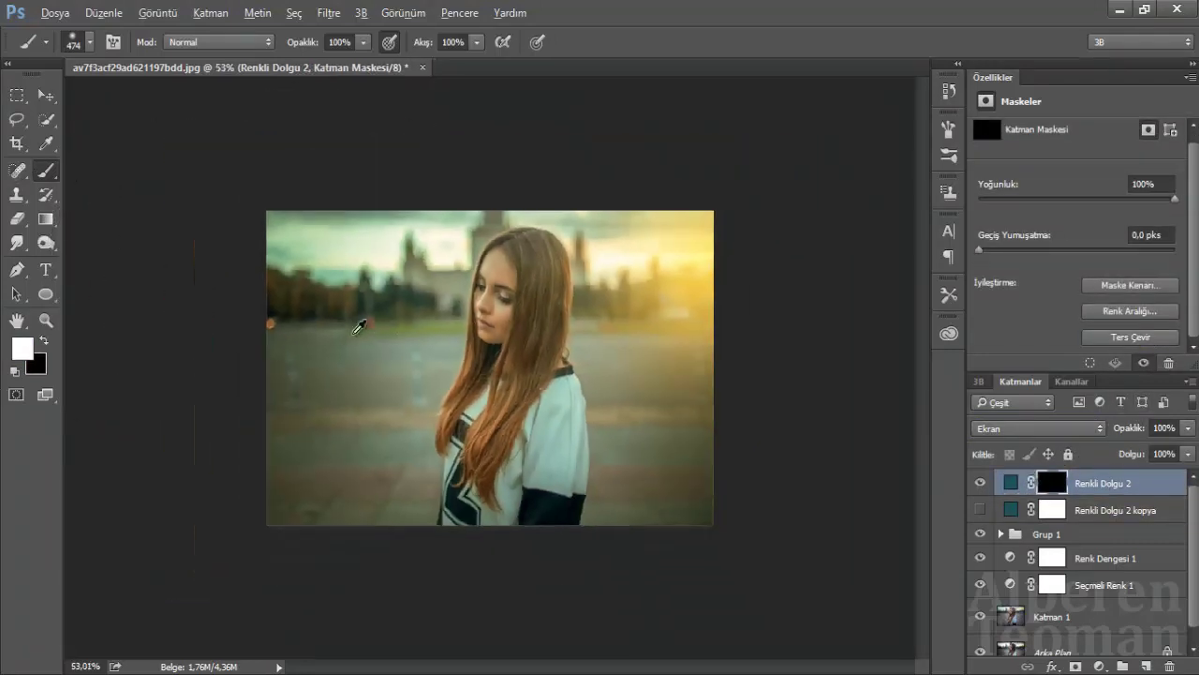
drag(424, 346, 315, 300)
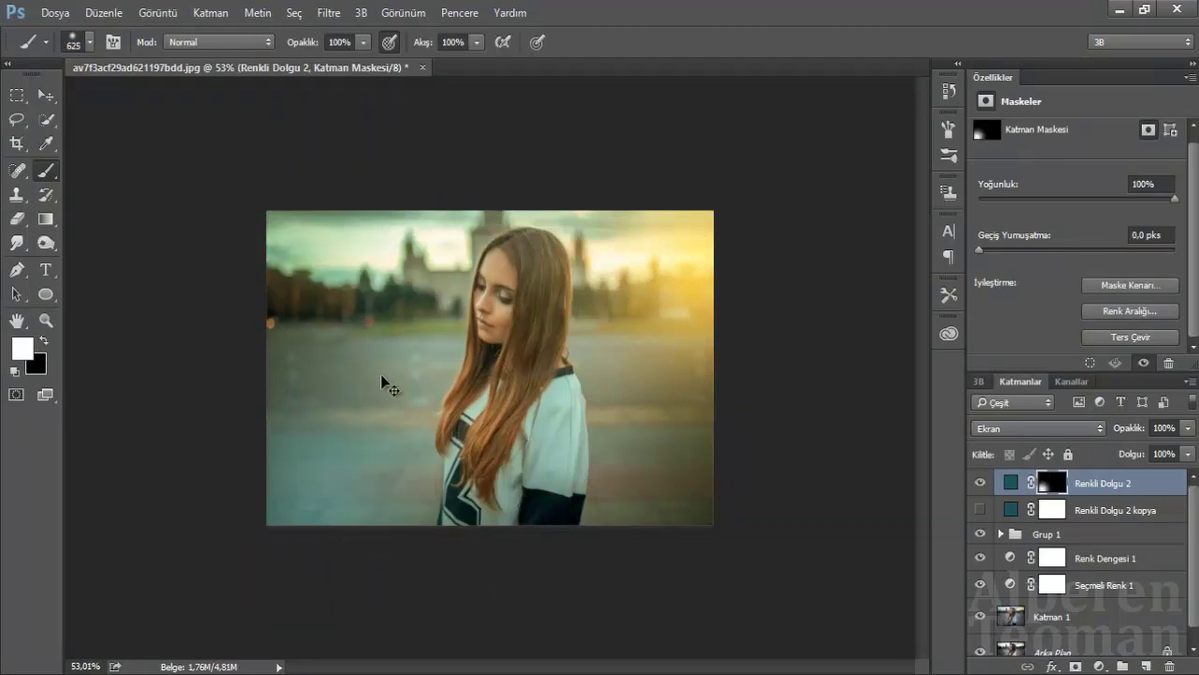
alt+scroll(381, 374, up, 3)
key(5)
click(276, 294)
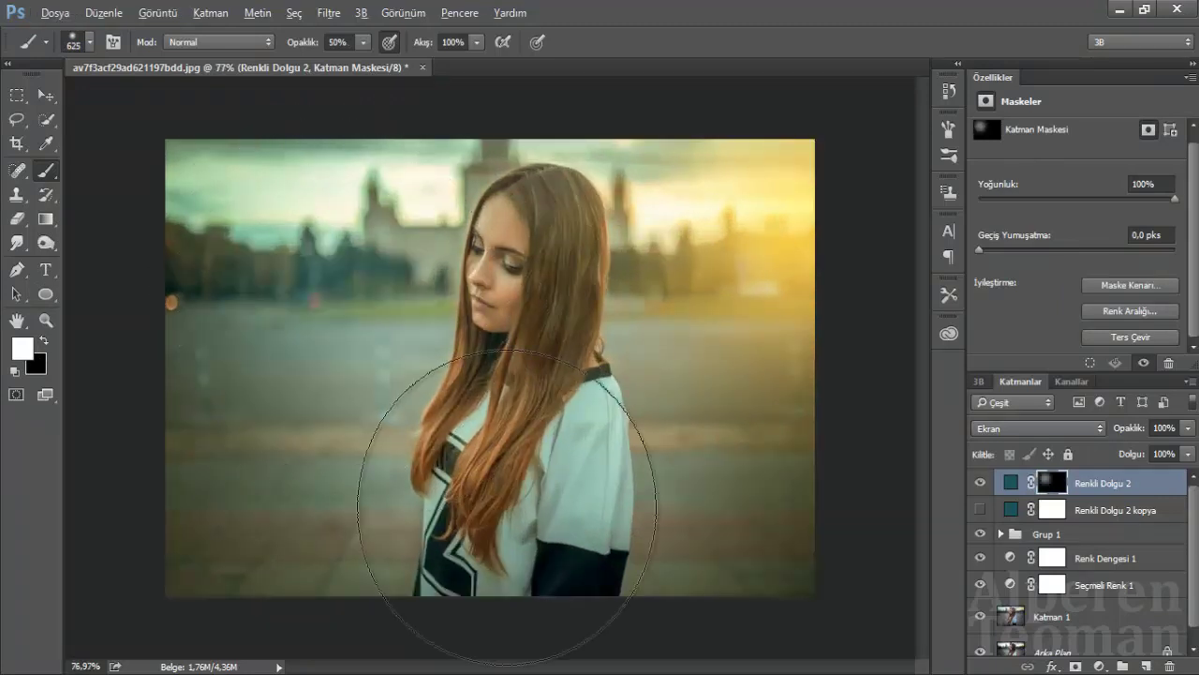
alt+scroll(561, 448, down, 2)
- Show the teal copy, invert its mask, and paint faint patches with a 248 px brush at 10%
click(980, 509)
click(1052, 510)
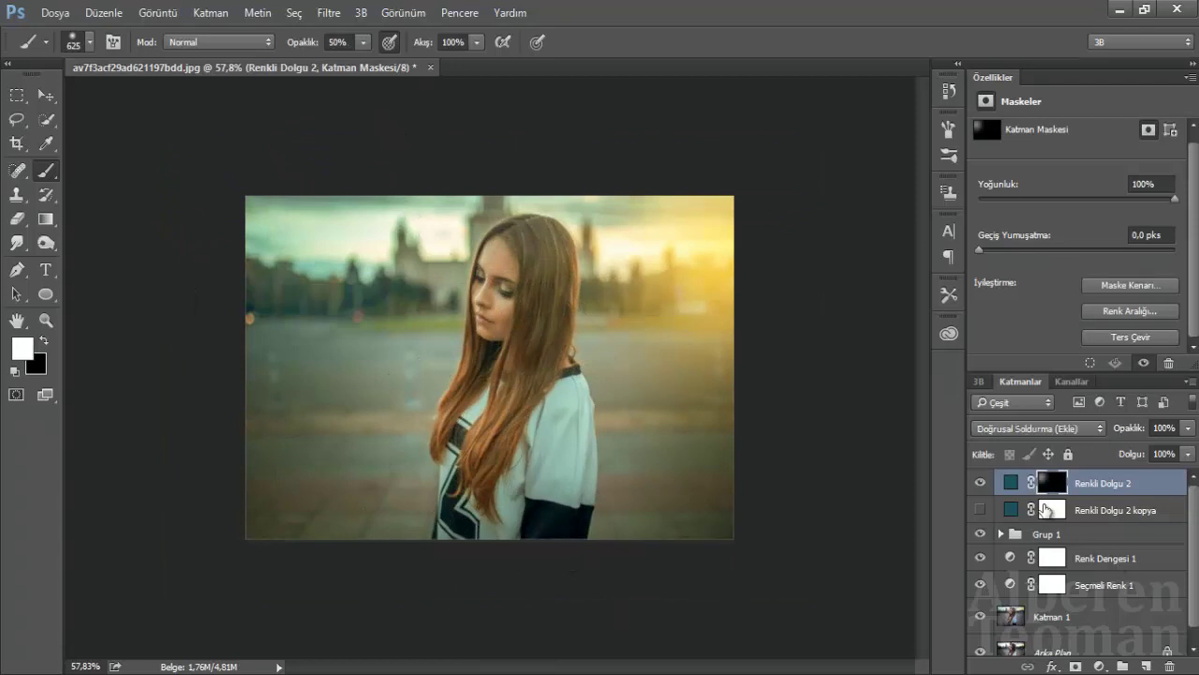
click(1145, 337)
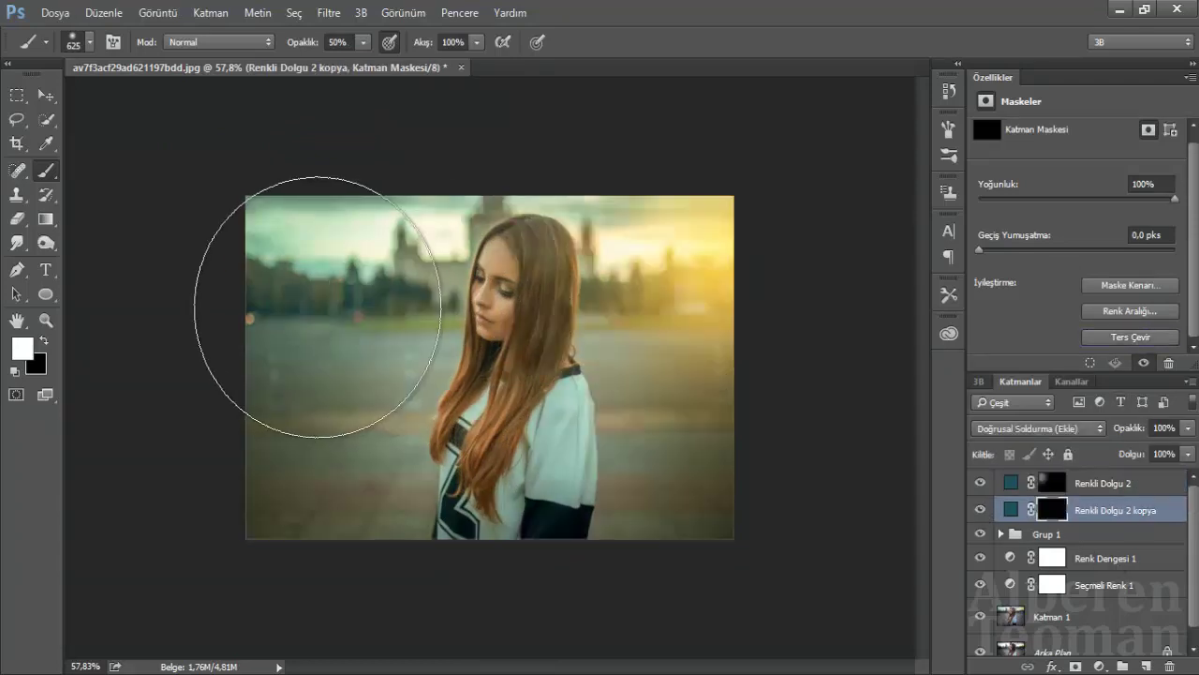
click(312, 306)
scroll(480, 336, down, 2)
scroll(480, 336, up, 2)
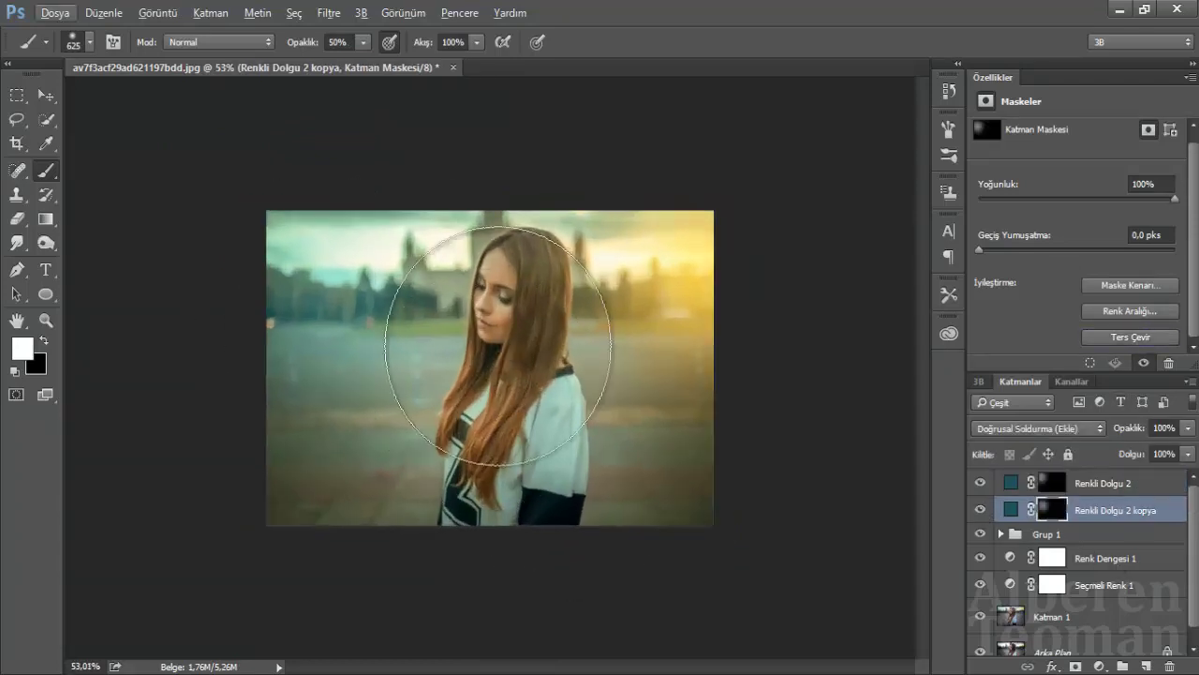
scroll(480, 335, up, 1)
drag(480, 335, 527, 304)
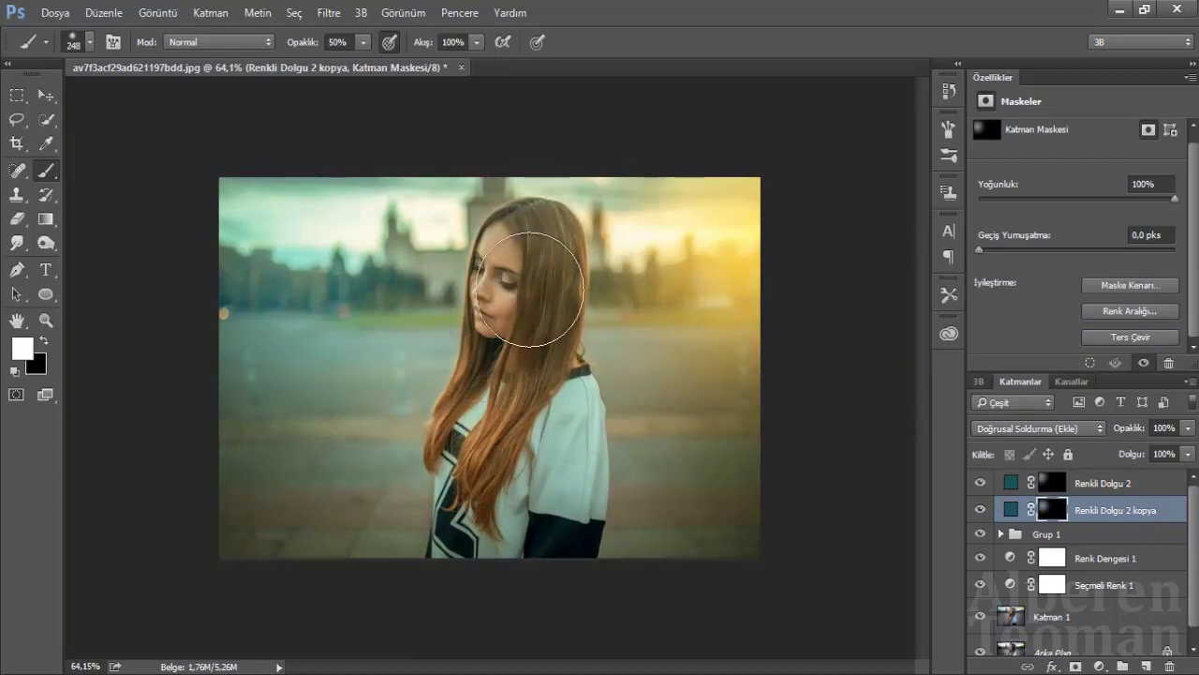
key(1)
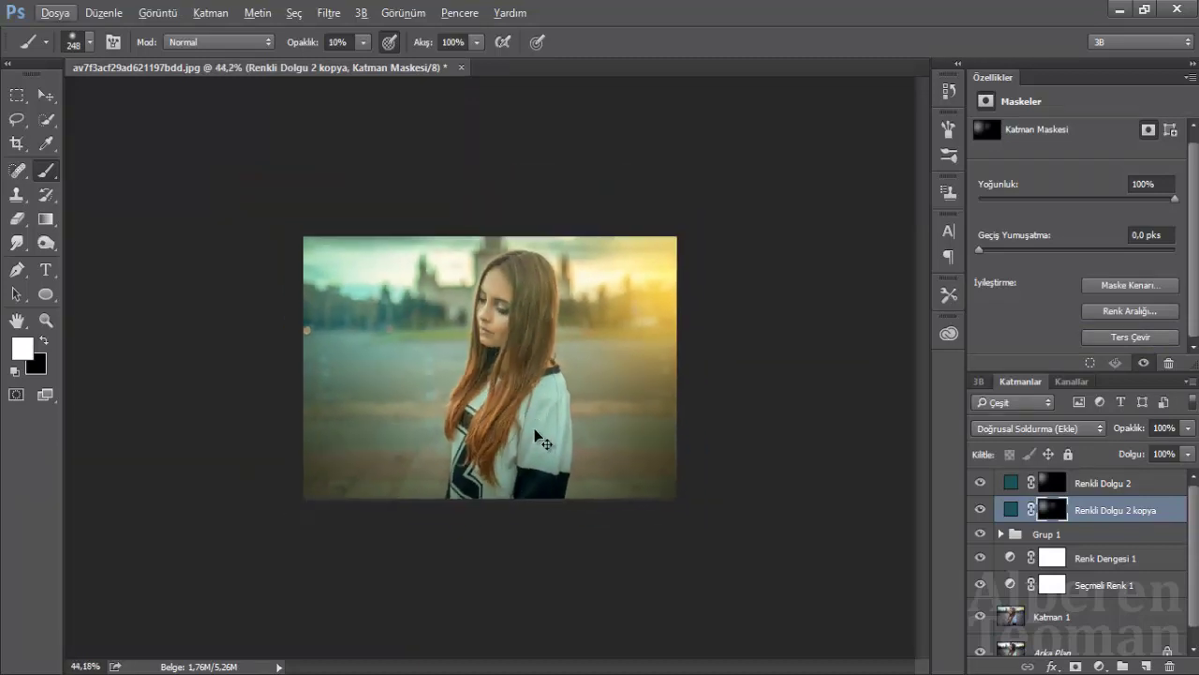
scroll(525, 421, down, 2)
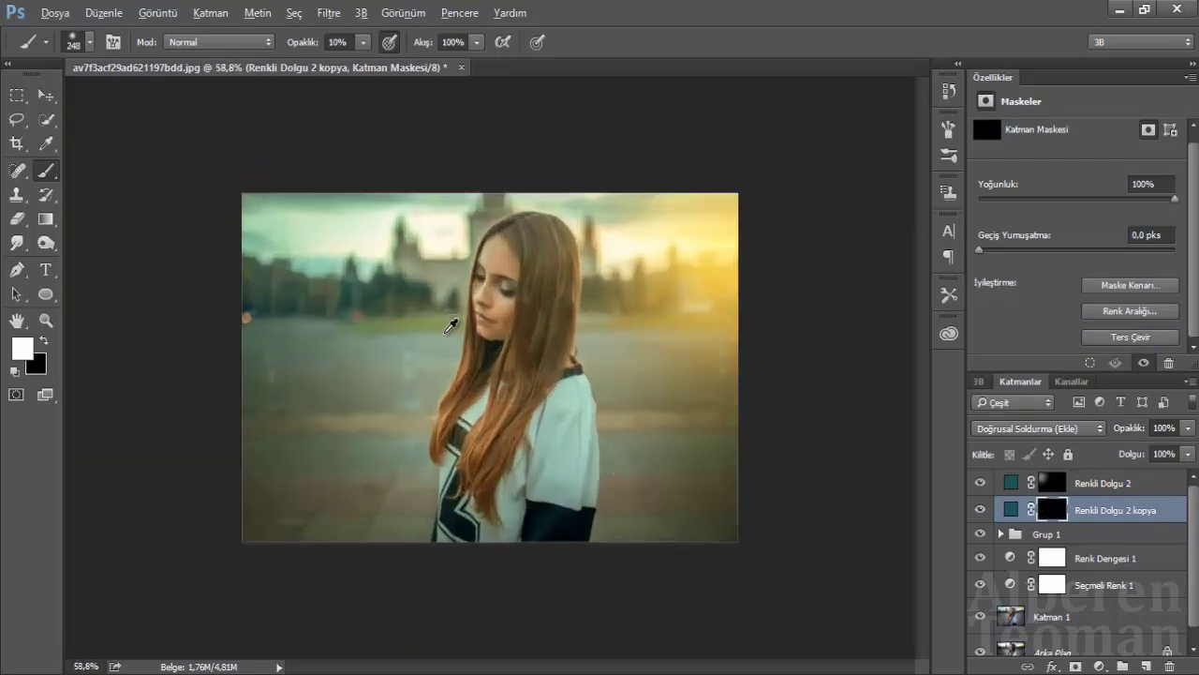
scroll(490, 372, up, 2)
- Add a Levels layer above Renkli Dolgu 2 with Red channel input levels 9 / 0.95
click(1102, 482)
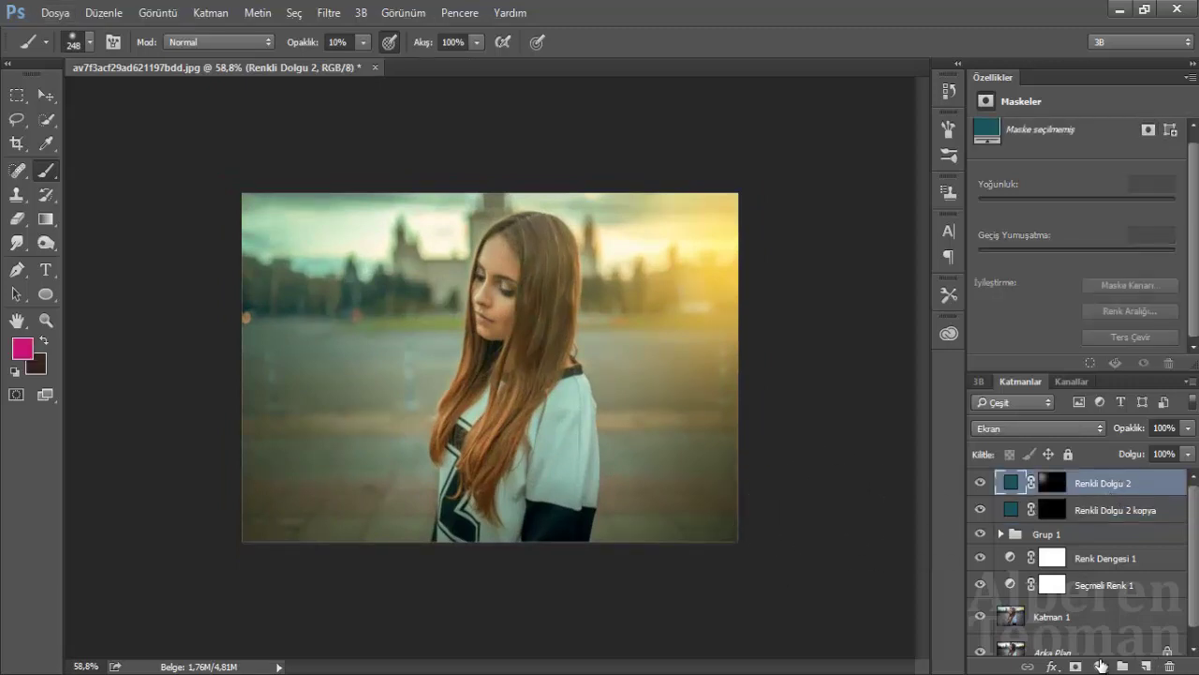
click(1100, 667)
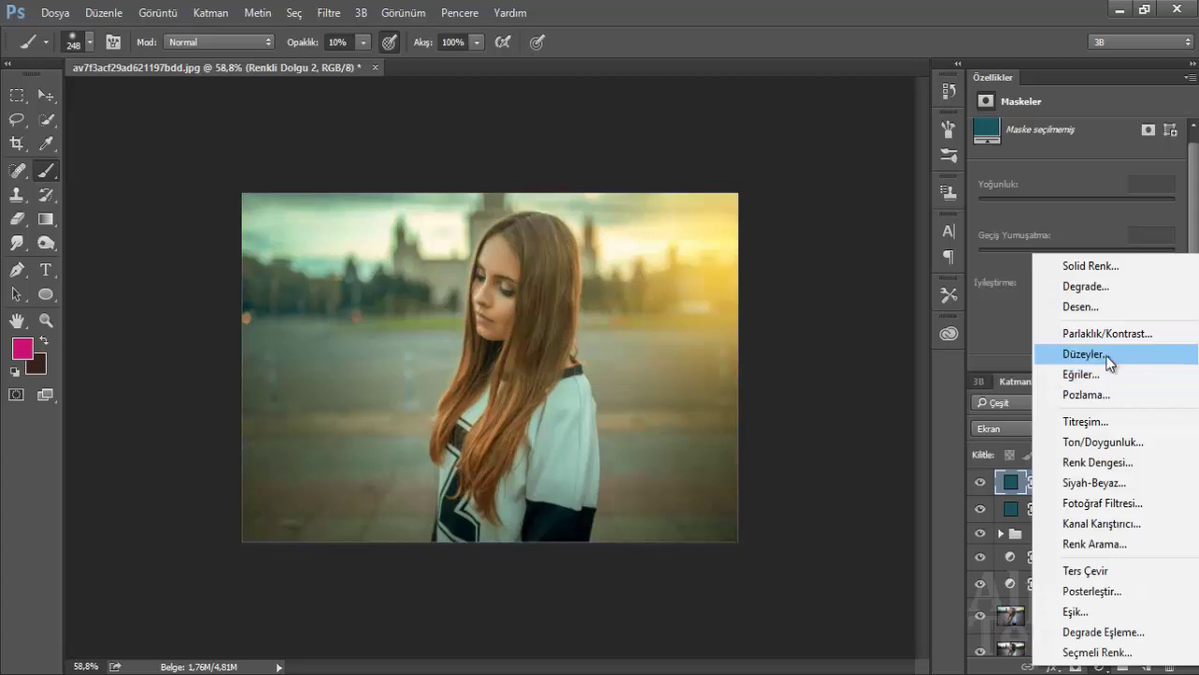
click(1083, 355)
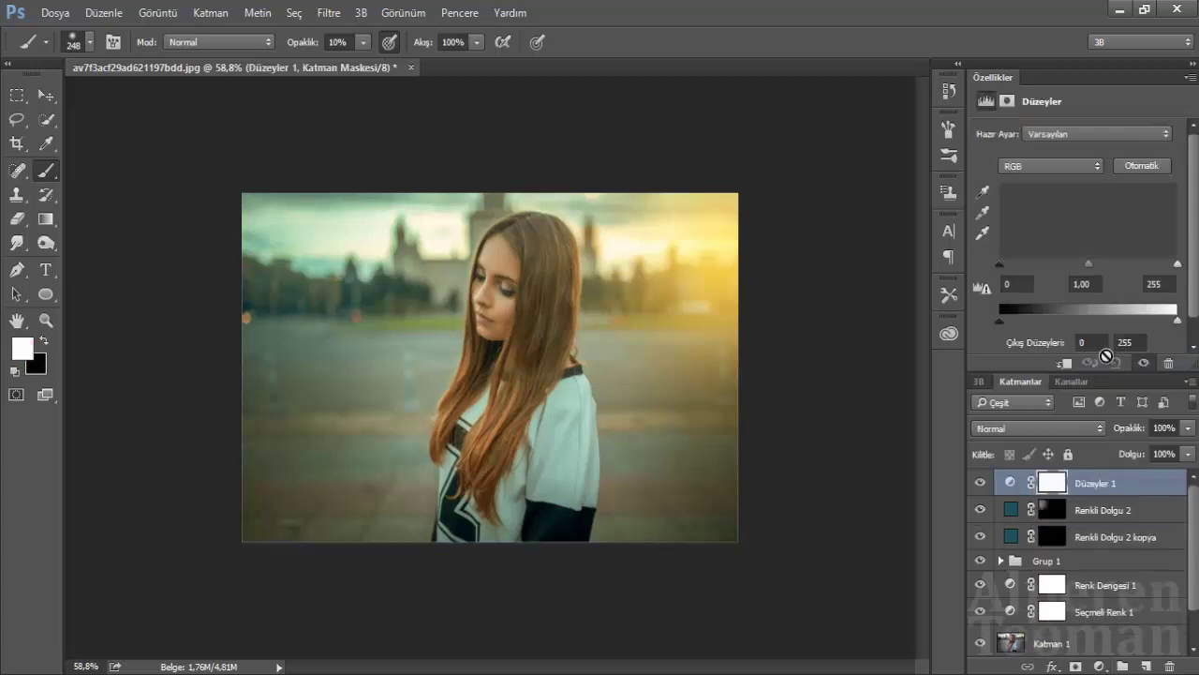
click(1075, 166)
mouse_move(1085, 264)
mouse_down()
mouse_move(1123, 265)
mouse_move(996, 258)
mouse_up()
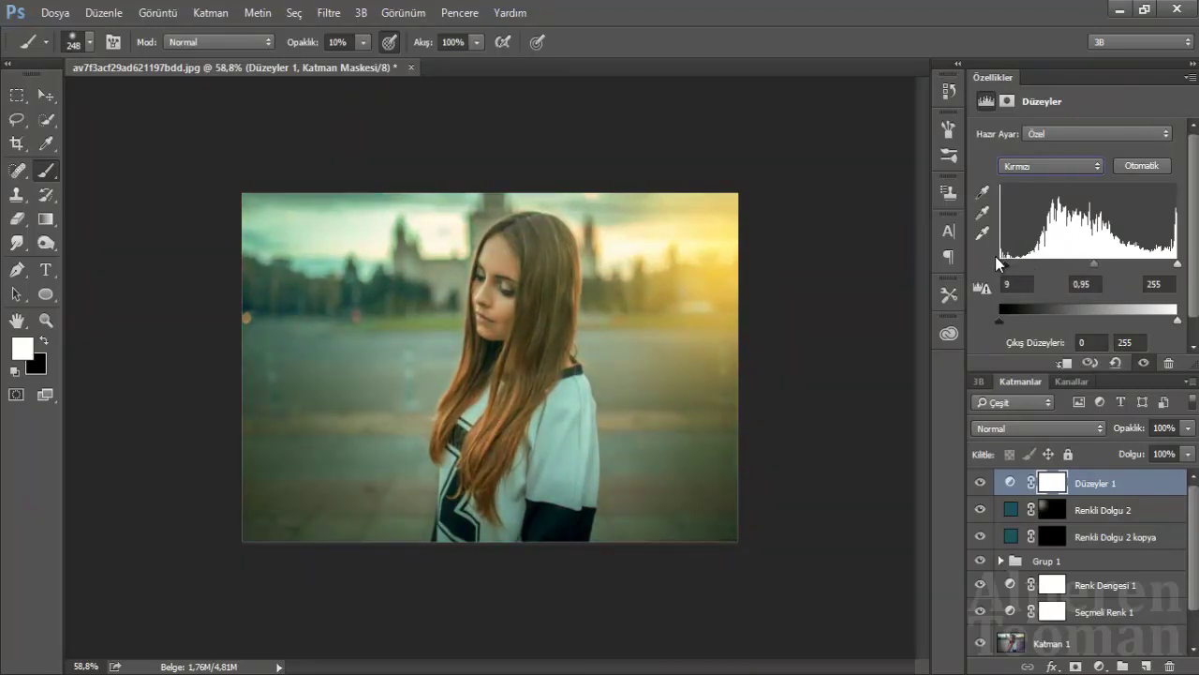
mouse_move(1180, 270)
mouse_down()
mouse_move(1152, 269)
mouse_move(1196, 270)
mouse_up()
- Add a pure black Solid Color fill layer in Çoğalt (Multiply) blend mode
click(1100, 666)
click(1084, 259)
drag(765, 323, 766, 354)
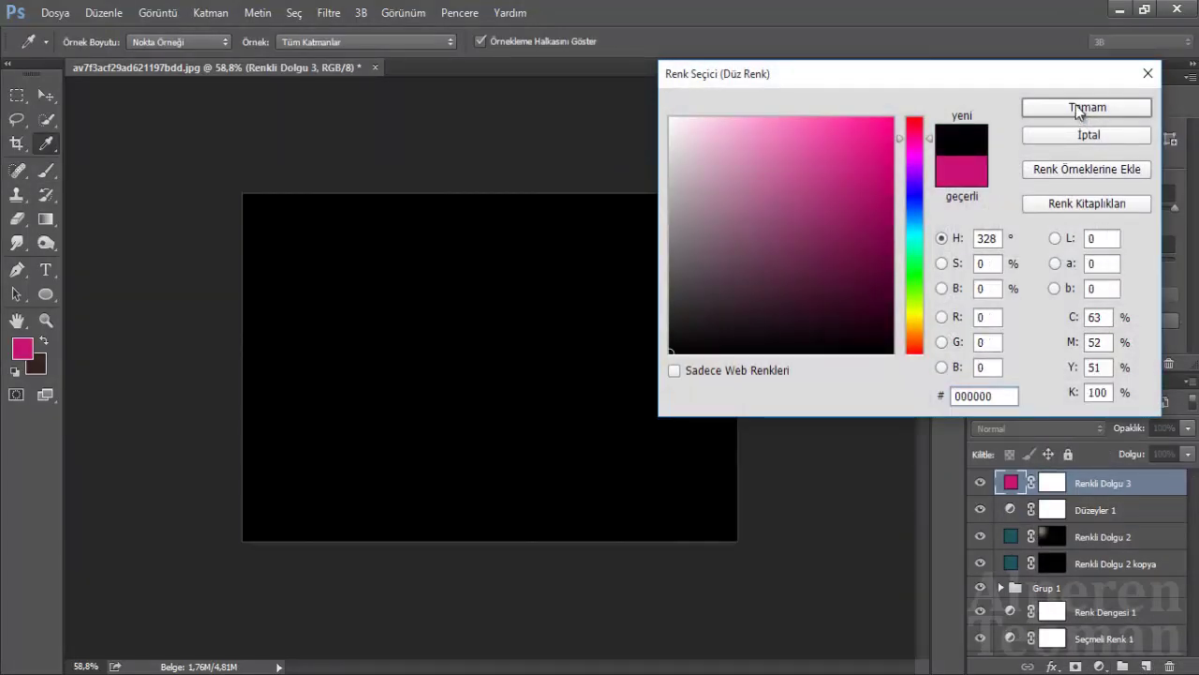
click(1075, 105)
click(1059, 429)
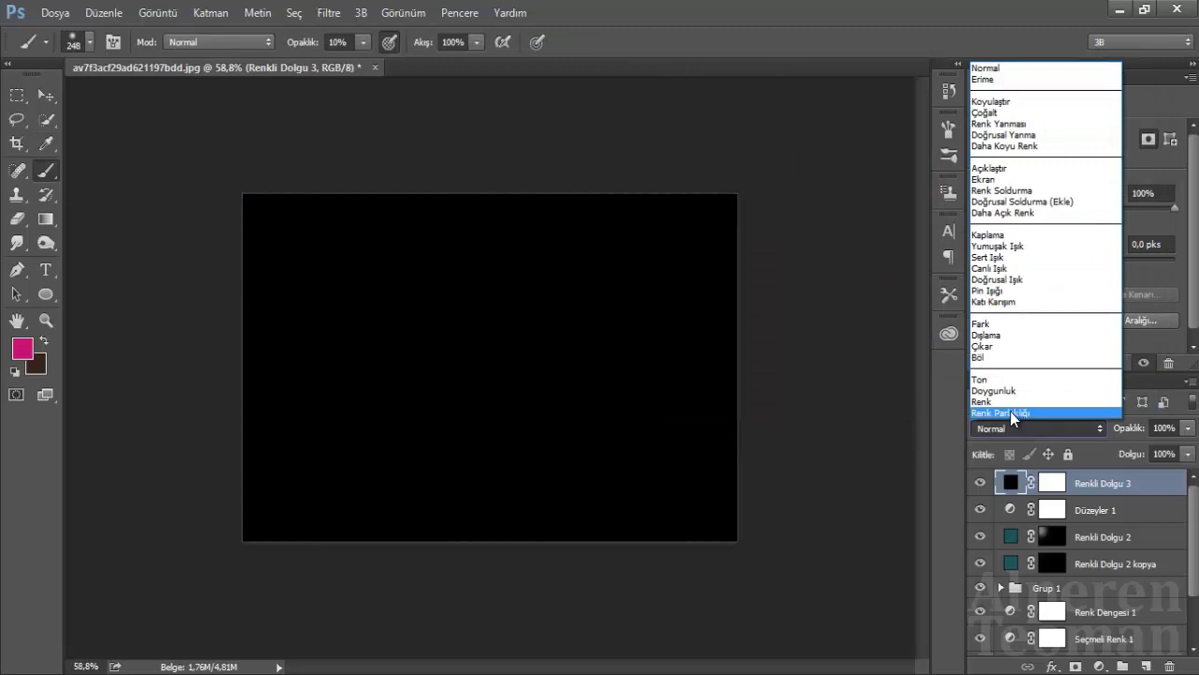
click(985, 113)
- Mask the black fill out of the centre for a vignette and lower its opacity to 59%
click(1052, 483)
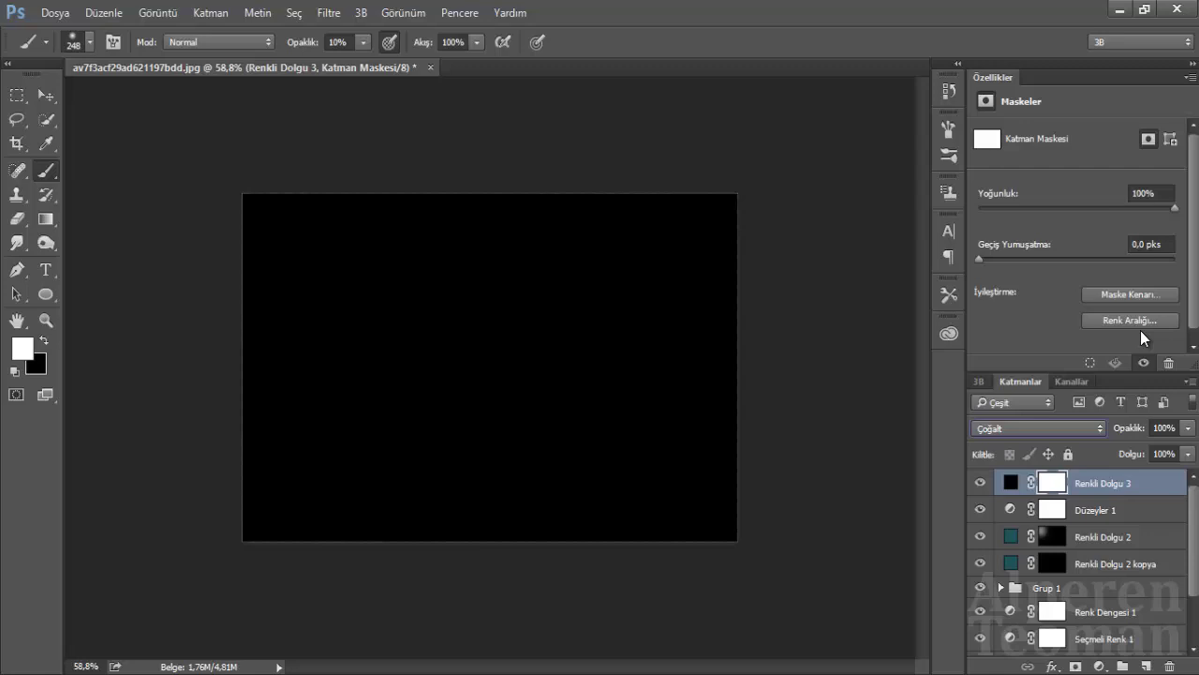
key(x)
key(0)
click(534, 338)
mouse_move(534, 340)
mouse_down()
mouse_move(603, 348)
mouse_move(388, 402)
mouse_move(388, 428)
mouse_move(582, 392)
mouse_up()
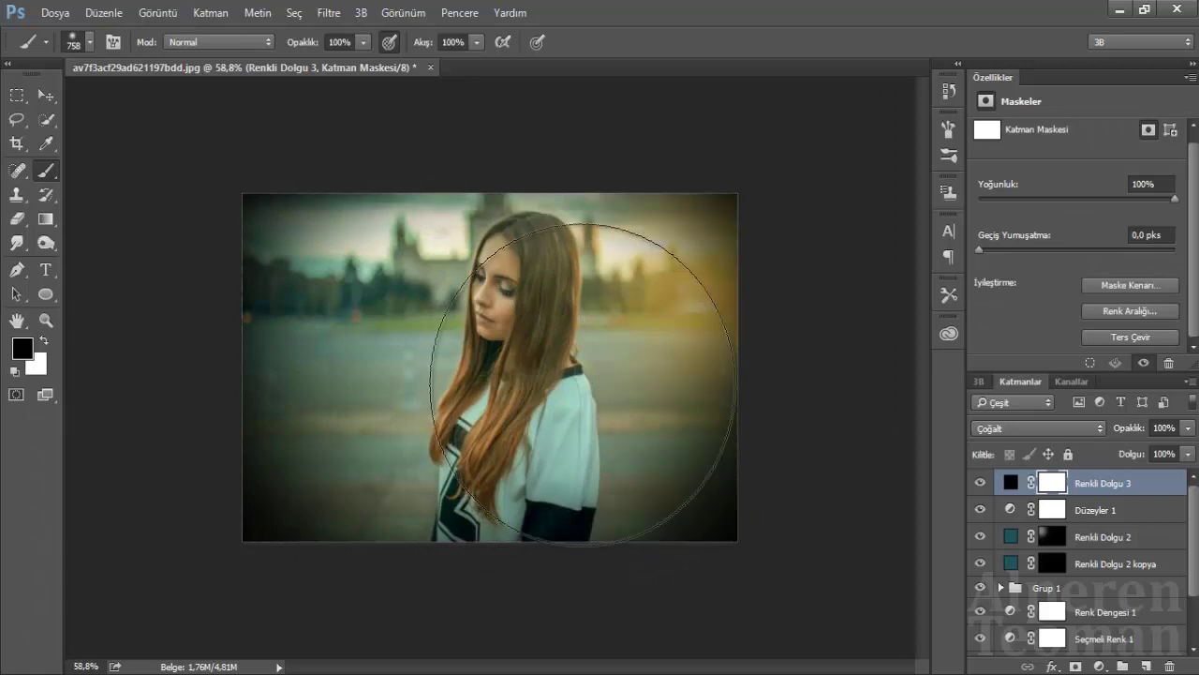
scroll(495, 339, up, 1)
click(1189, 427)
drag(1177, 448, 1150, 448)
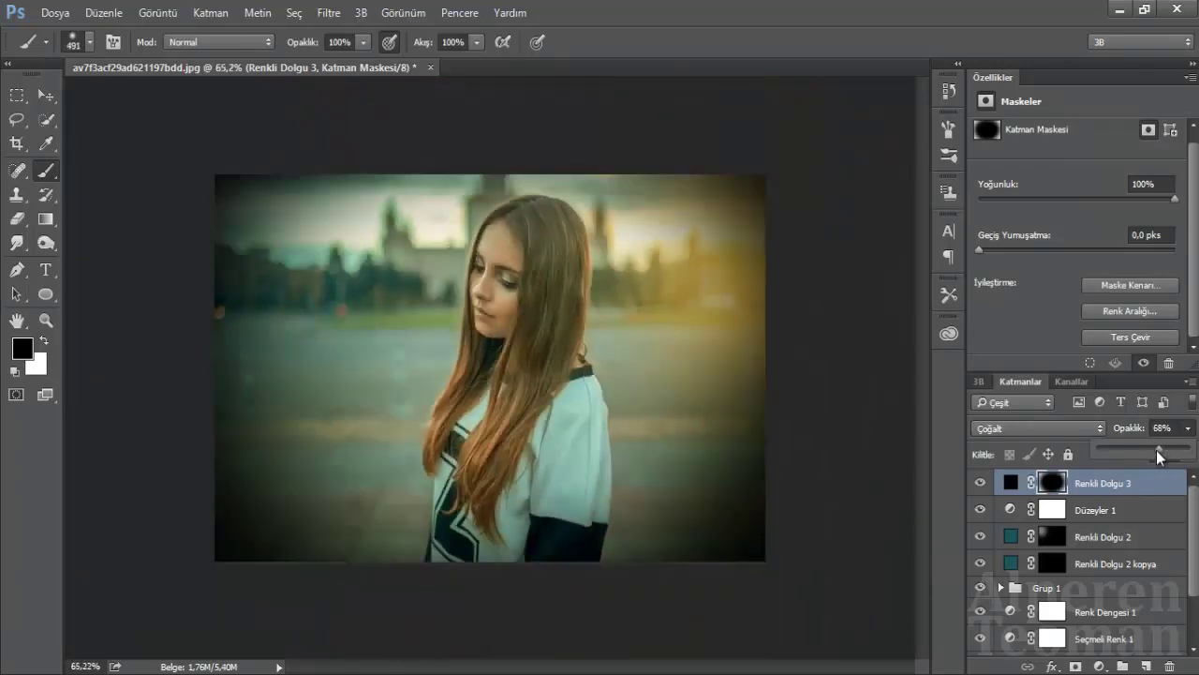
click(828, 253)
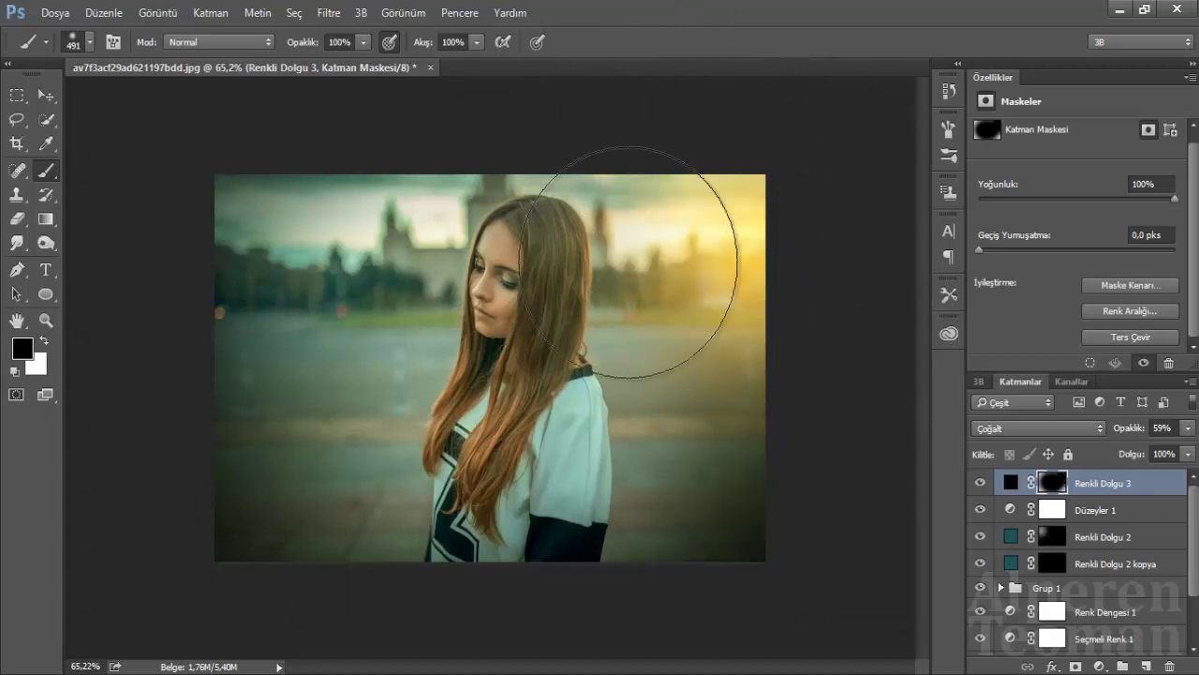
- Set the brush to white at 40% opacity and shrink it to about 384 pixels
key(x)
key(4)
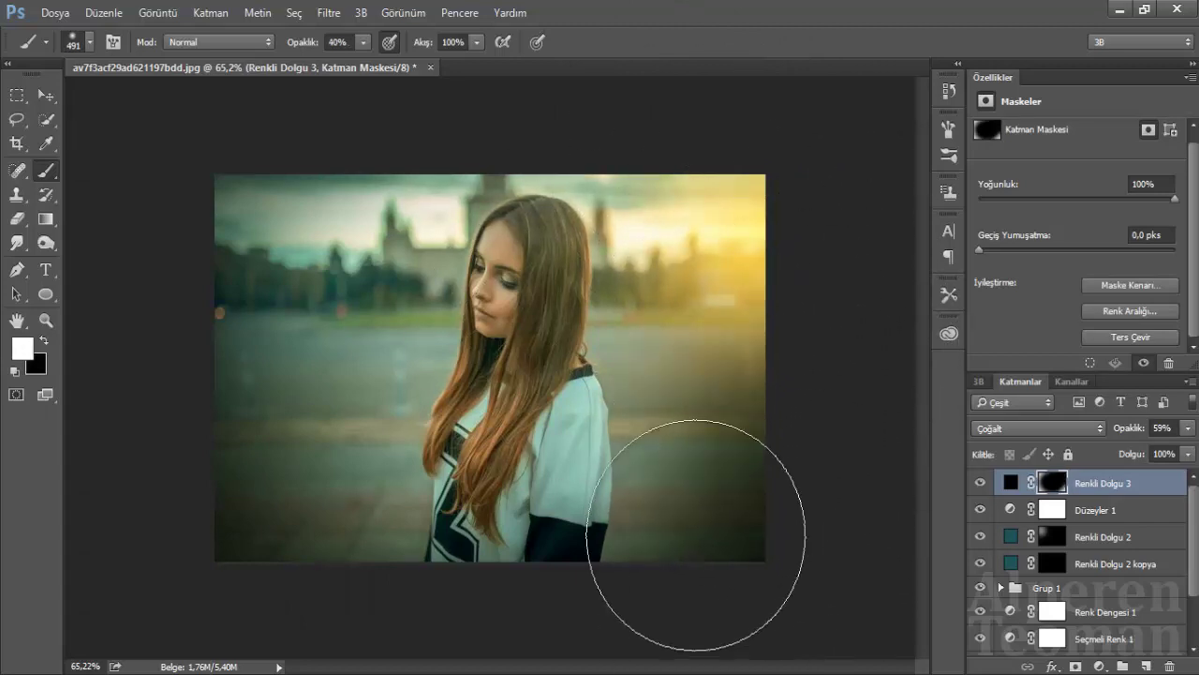
alt+scroll(382, 361, down, 3)
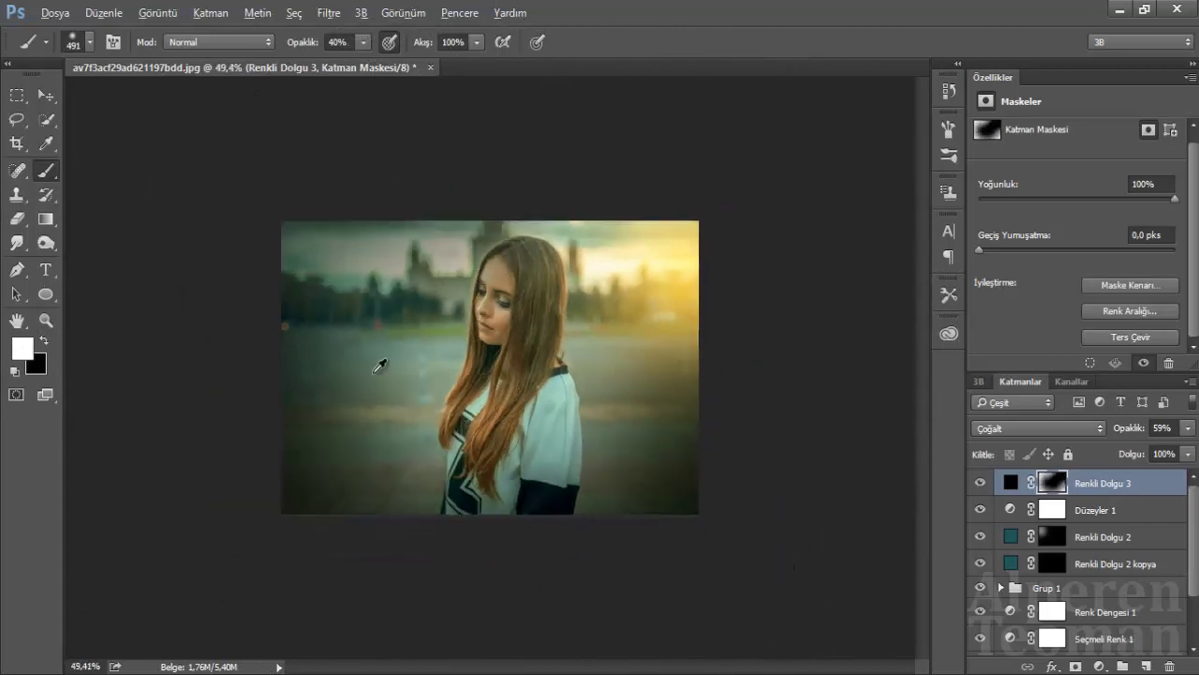
key(x)
alt+scroll(408, 323, down, 2)
alt+scroll(407, 323, up, 3)
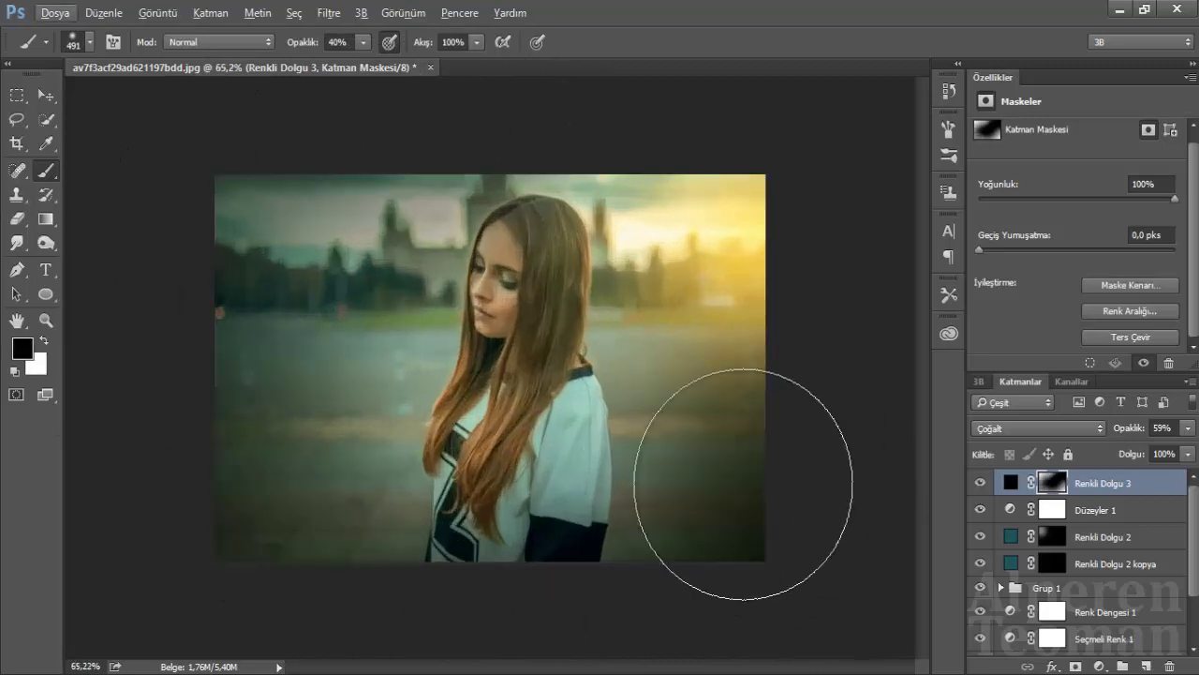
key(x)
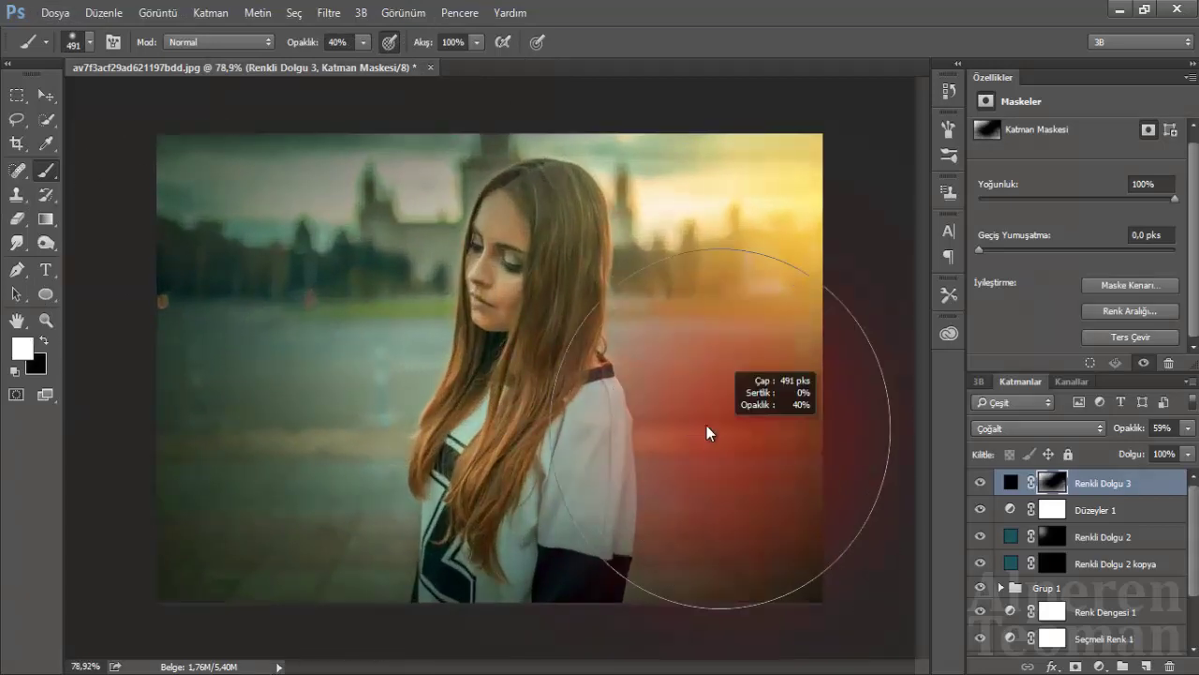
drag(750, 403, 675, 421)
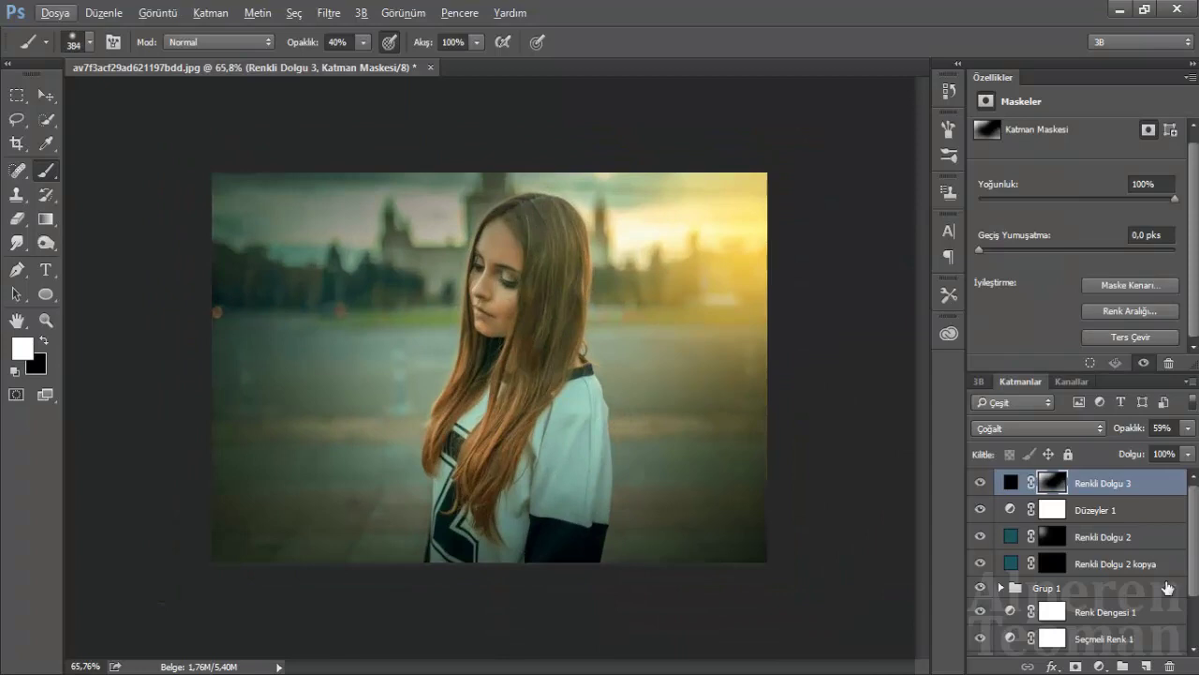
- Add a Curves adjustment layer, Eğriler 1, and show its channel choices
click(1100, 666)
click(1087, 373)
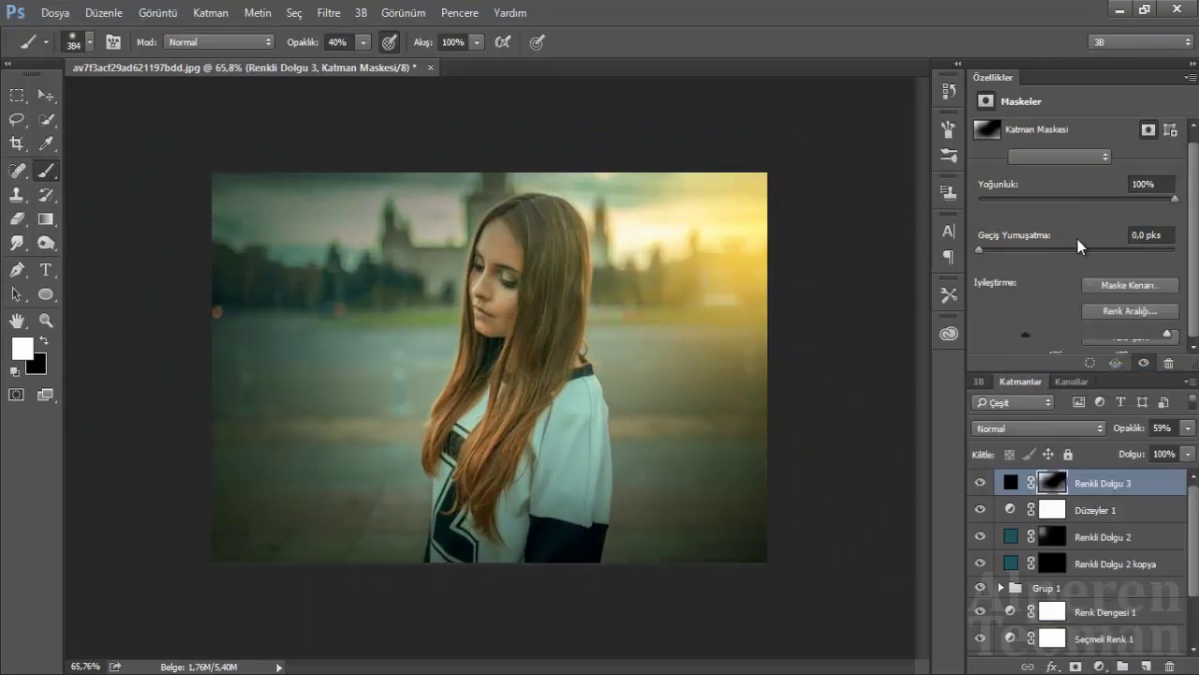
click(1066, 157)
- Raise the red curve's black point to warm the shadows
click(1026, 184)
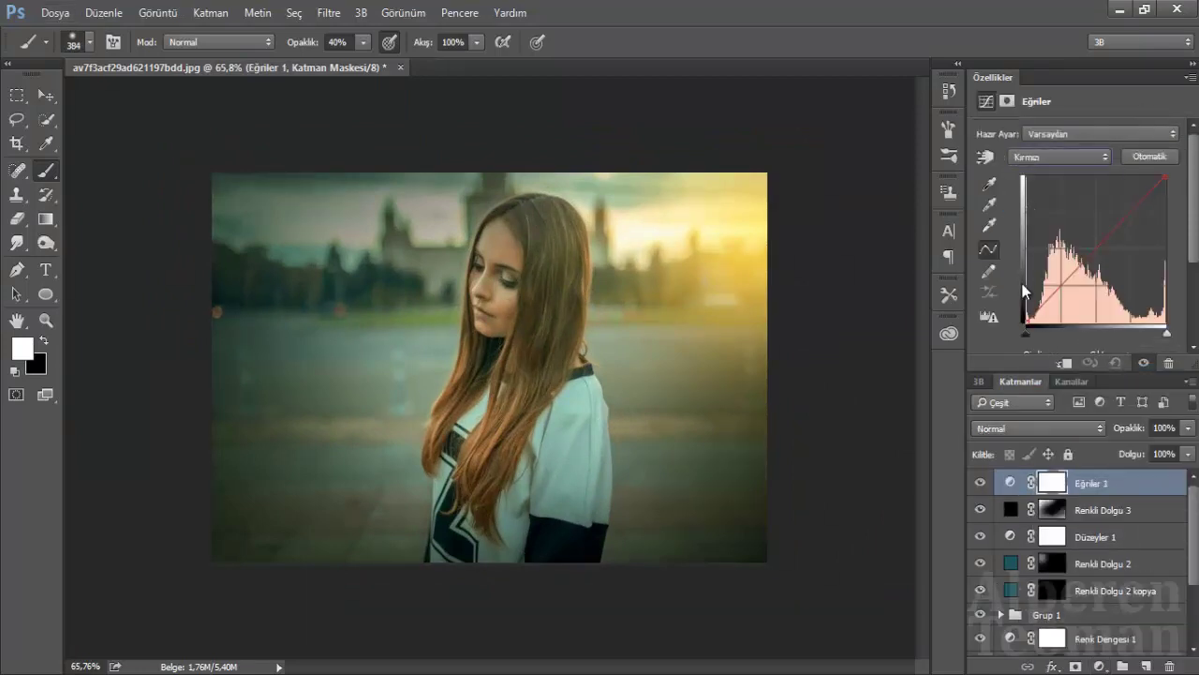
drag(1026, 323, 1016, 294)
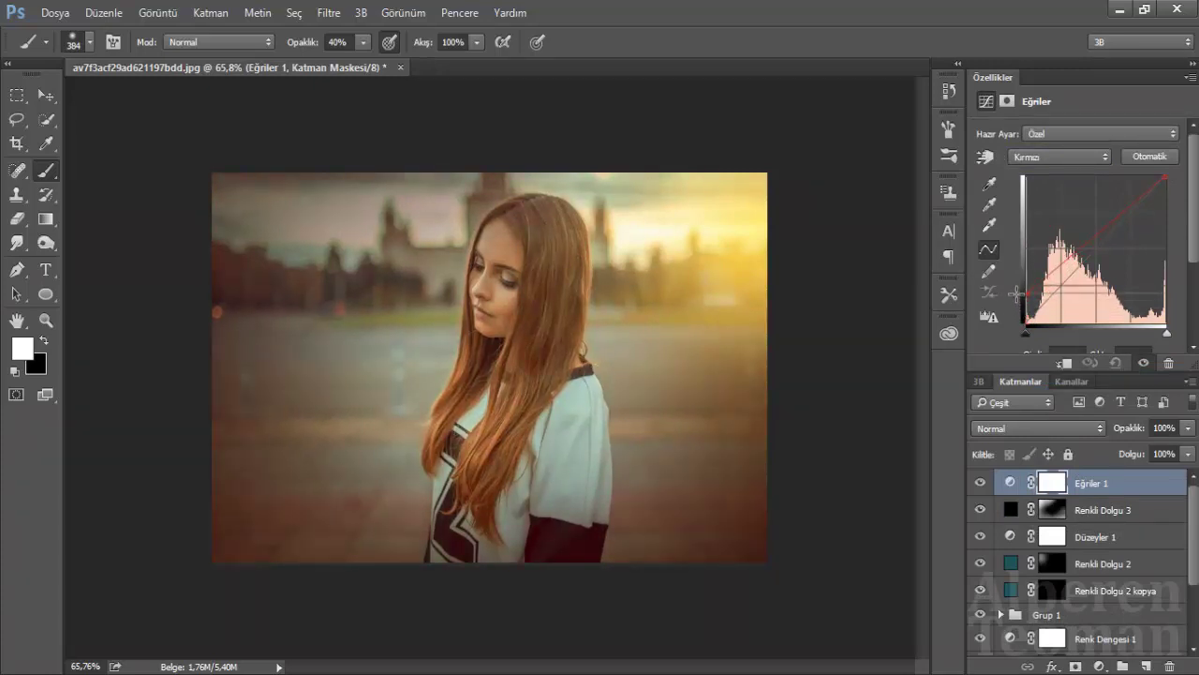
click(1086, 156)
click(1163, 176)
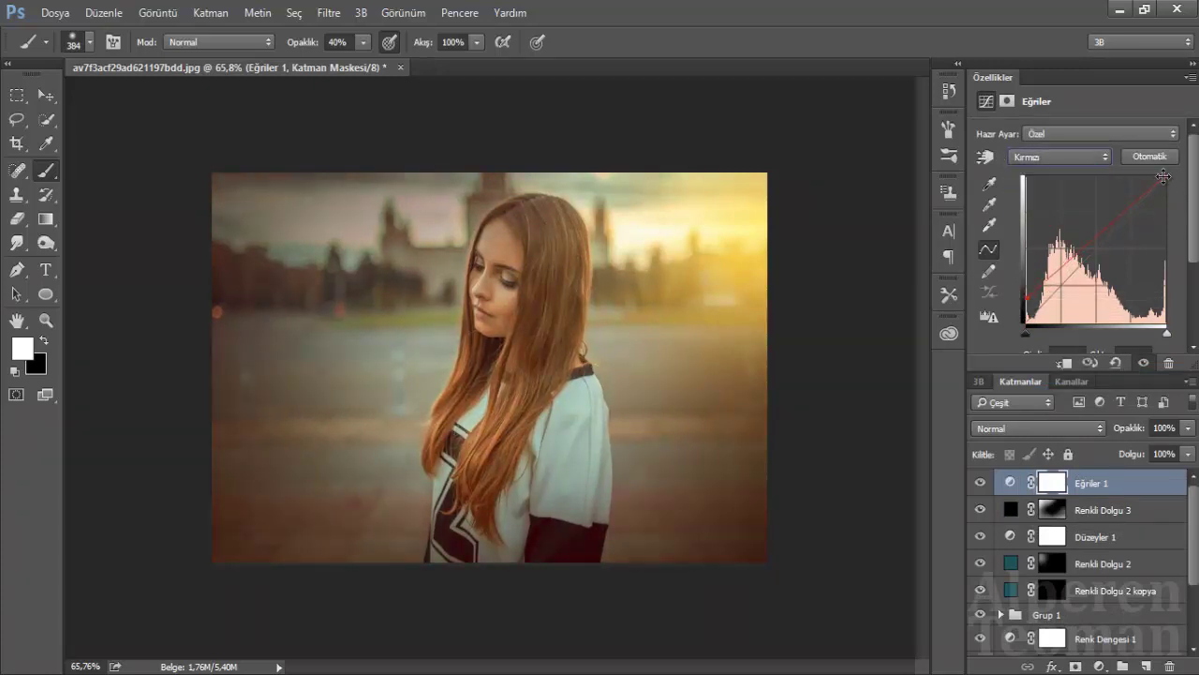
drag(1163, 176, 1172, 165)
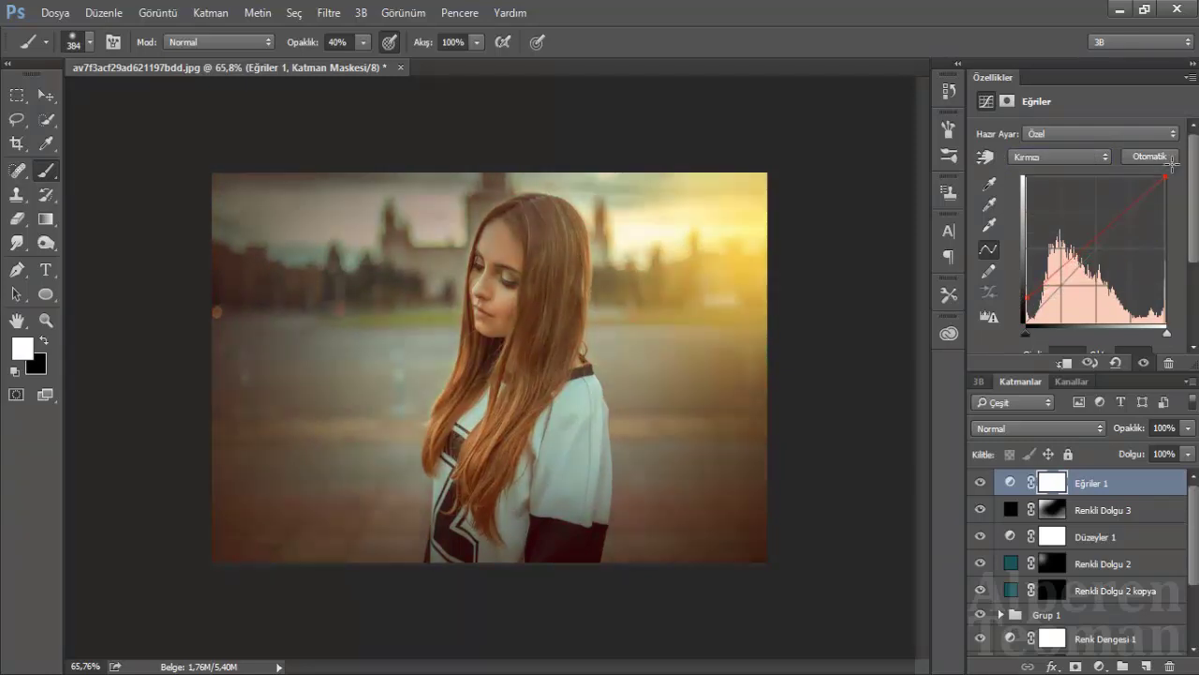
- On the blue curve, lower the white point and lift the black point
click(1059, 157)
click(1042, 206)
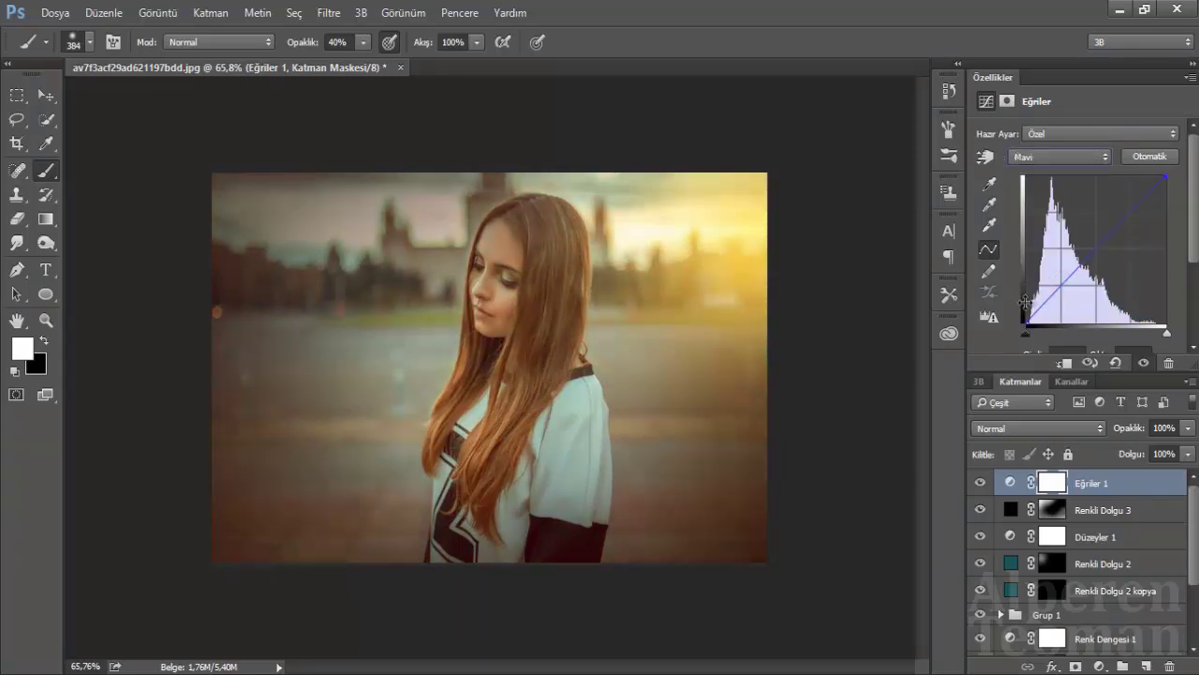
drag(1165, 175, 1170, 198)
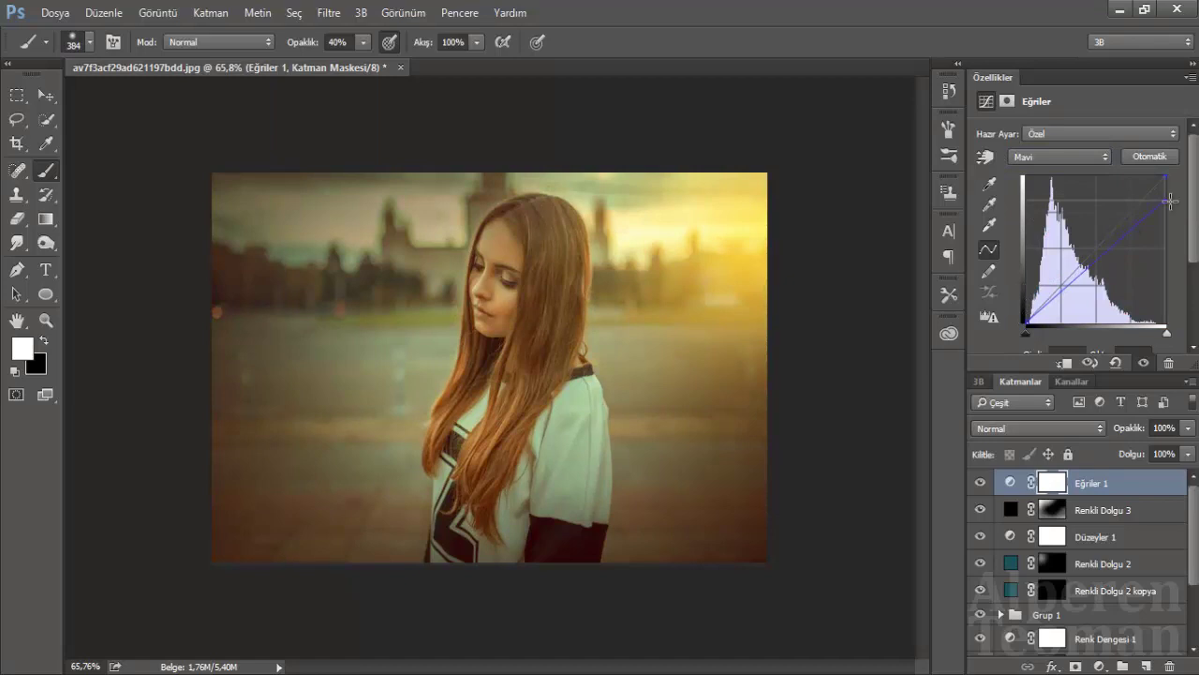
drag(1028, 320, 1026, 304)
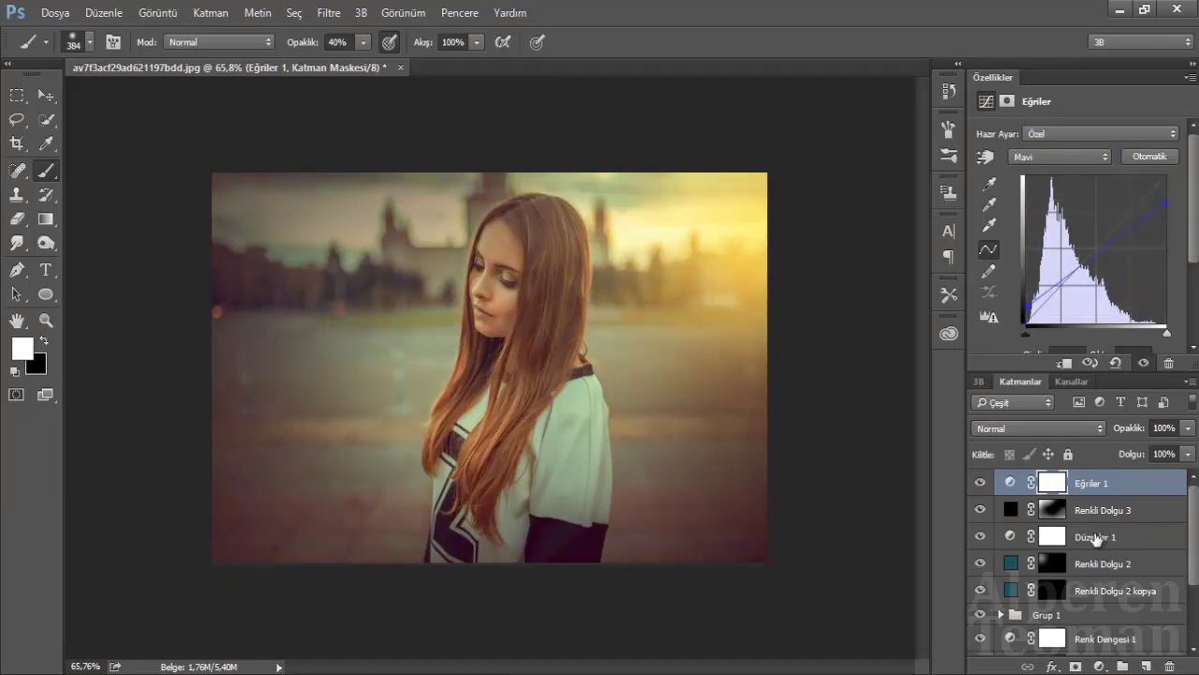
- Ease the red curve's shadow point back slightly to reduce the red cast
click(1059, 157)
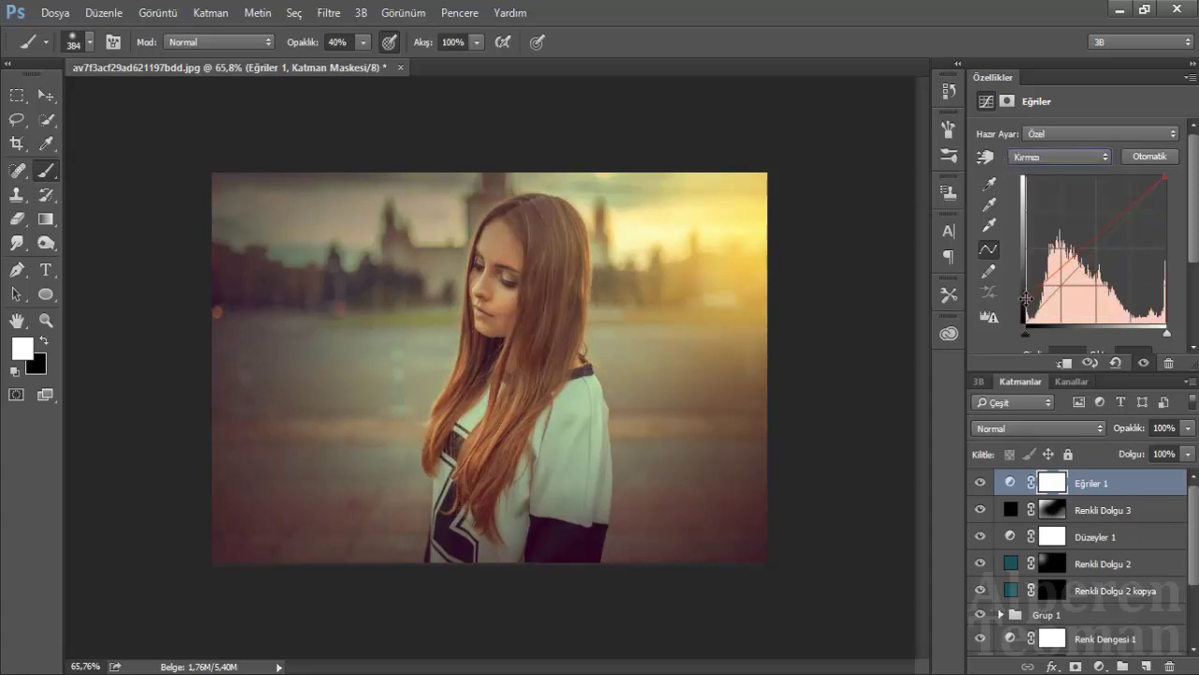
drag(1027, 298, 1029, 305)
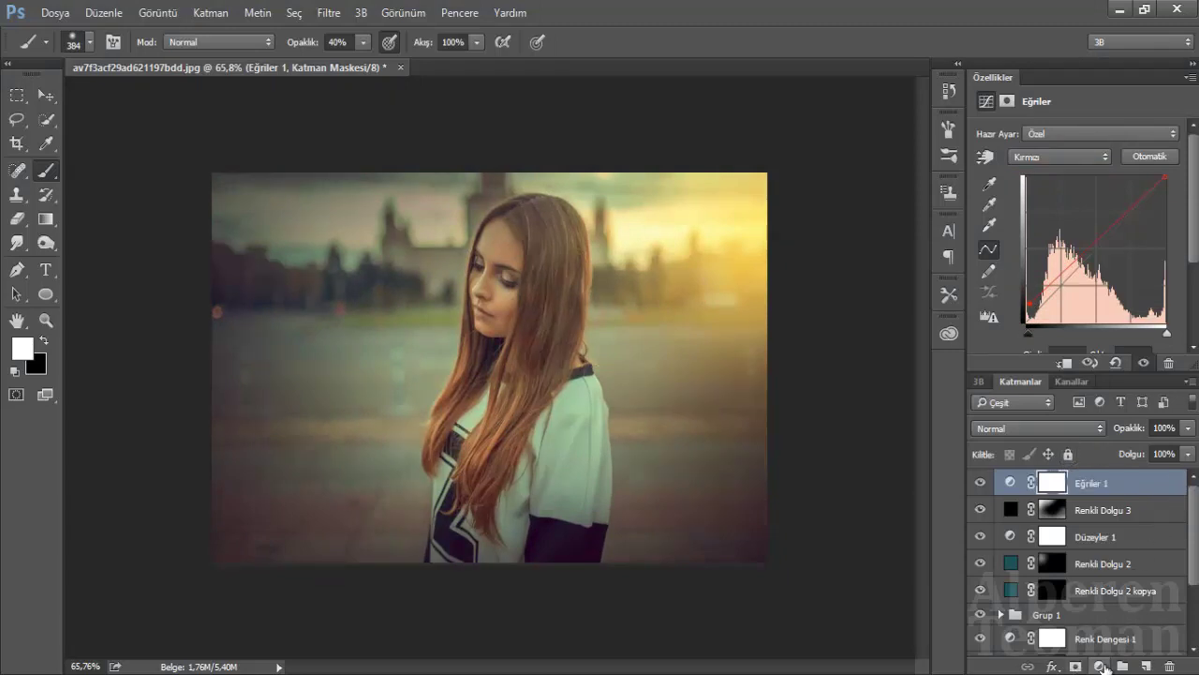
click(1100, 666)
click(984, 659)
click(1097, 661)
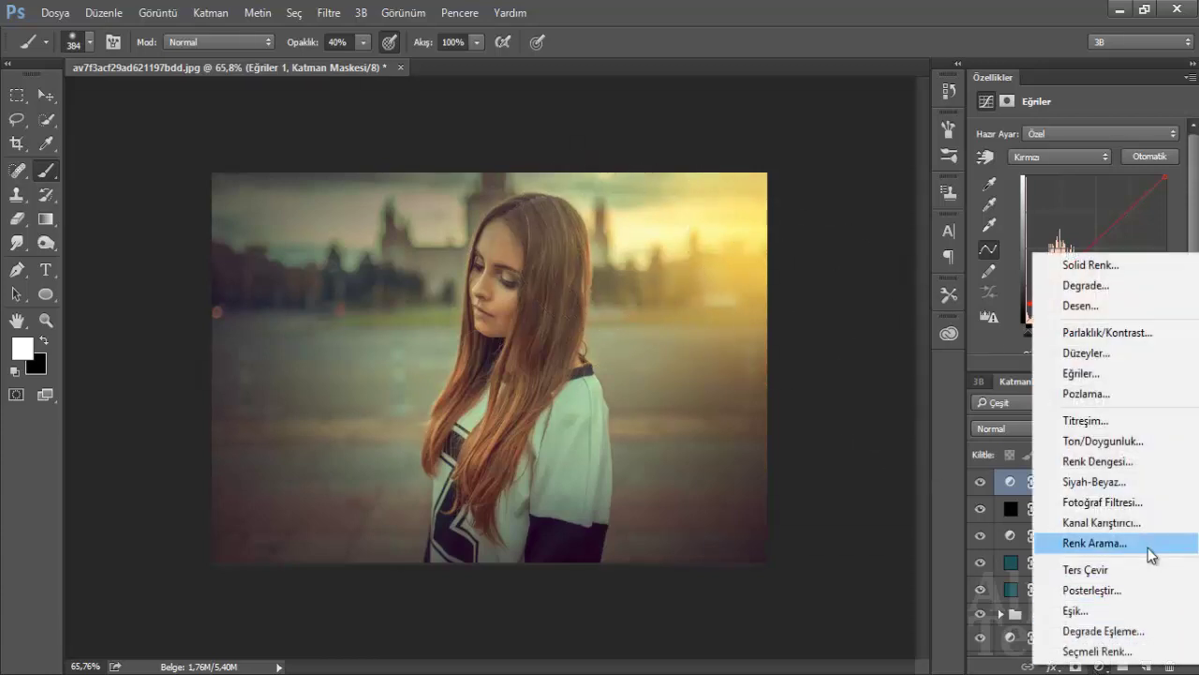
- Add a dark green Solid Color fill layer in Kaplama (Overlay) blend mode
click(1099, 267)
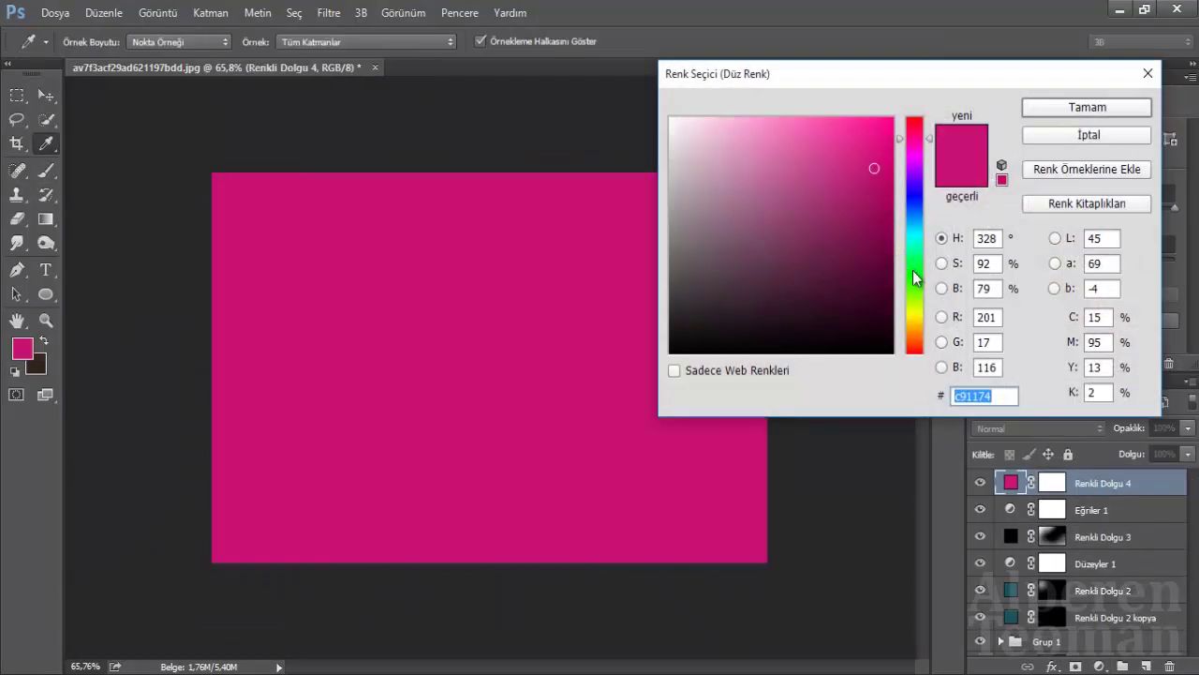
drag(916, 278, 915, 297)
click(846, 246)
click(1087, 107)
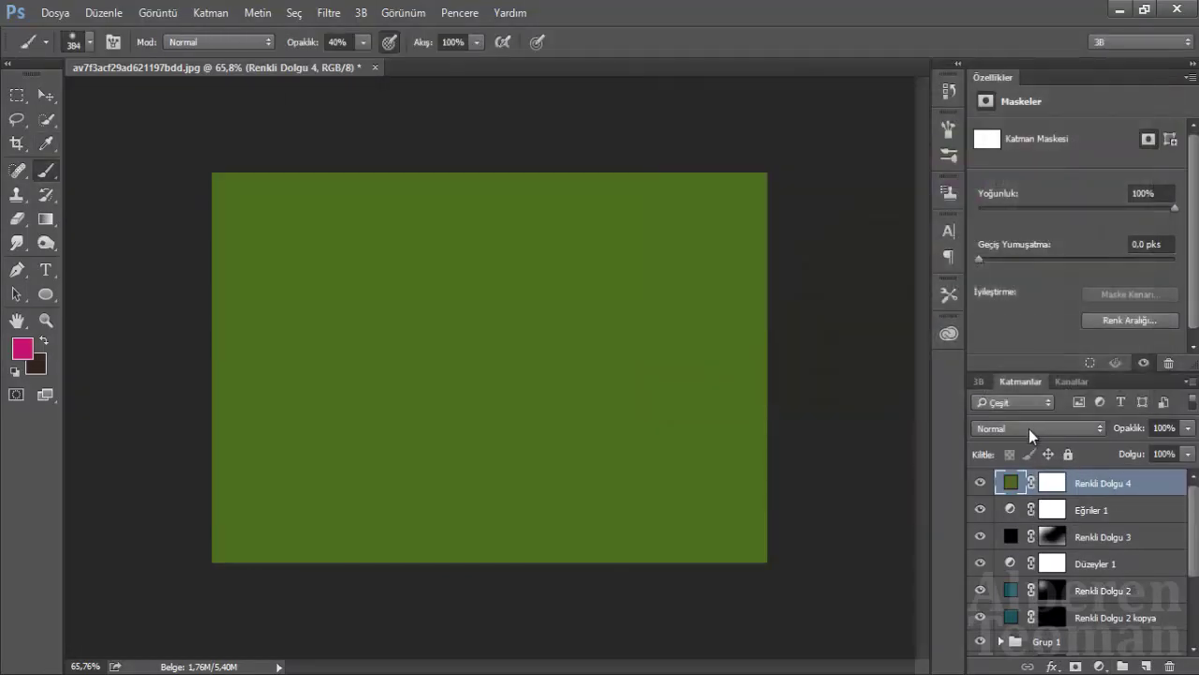
click(1029, 428)
scroll(1016, 432, down, 10)
scroll(1013, 426, down, 5)
scroll(1013, 426, down, 3)
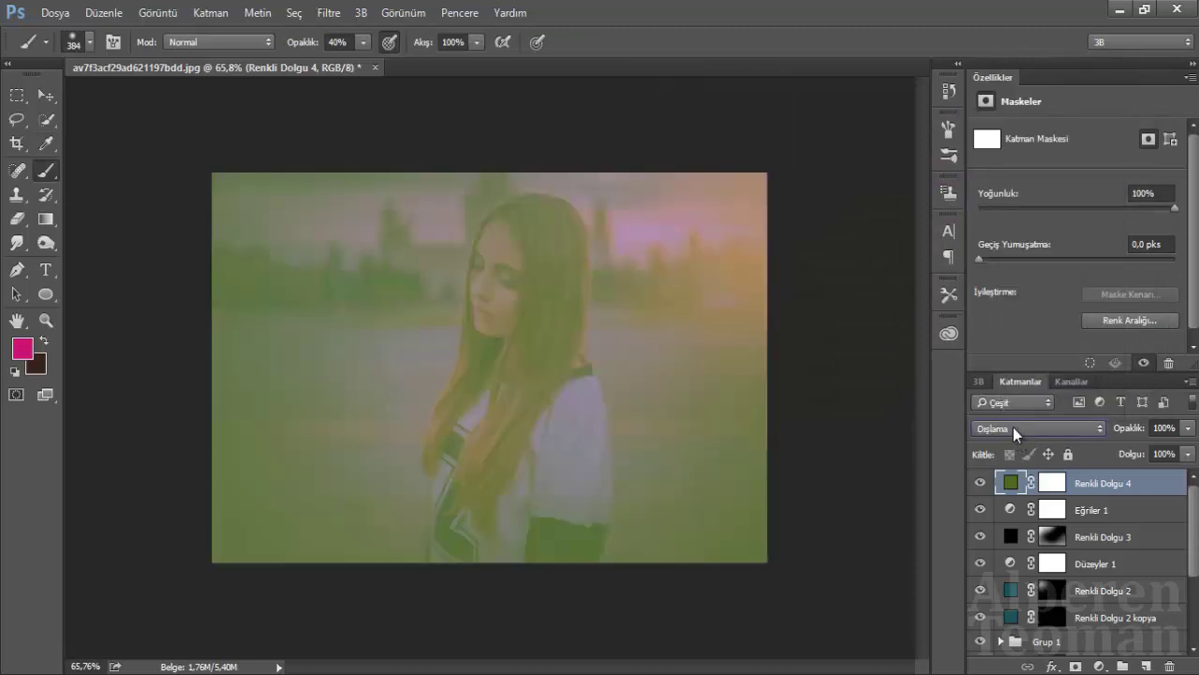
scroll(1013, 426, up, 2)
scroll(1013, 426, up, 2)
scroll(1013, 426, up, 2)
scroll(1013, 426, up, 1)
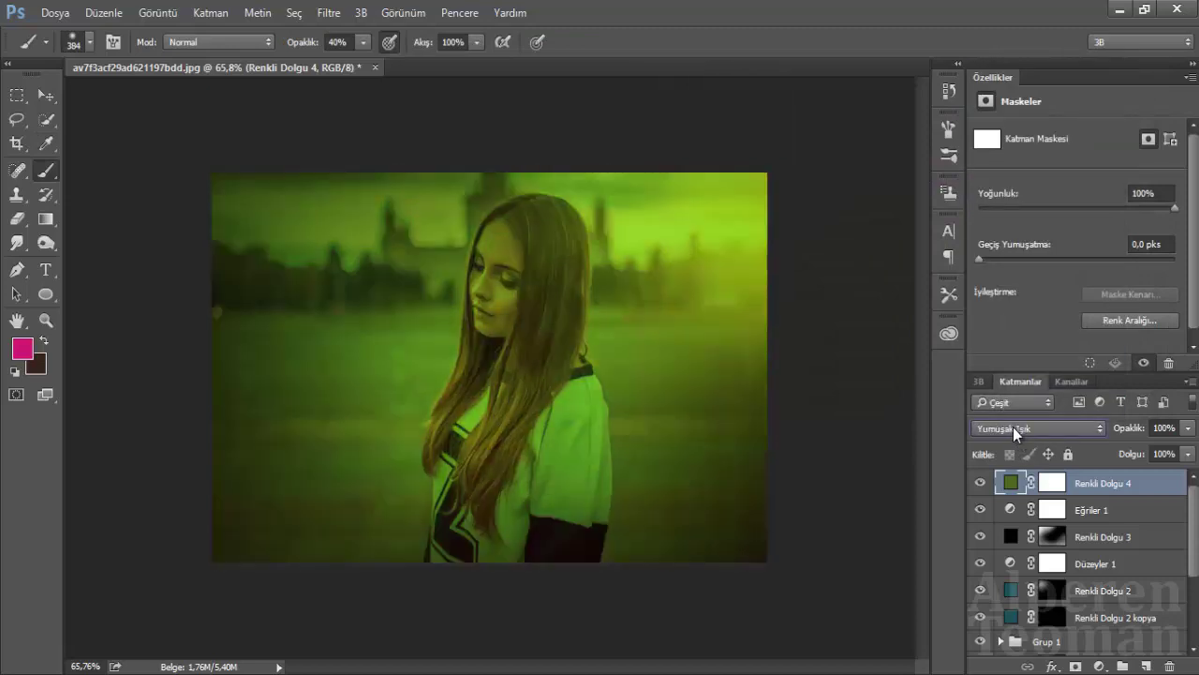
scroll(1013, 427, up, 2)
scroll(1013, 427, down, 1)
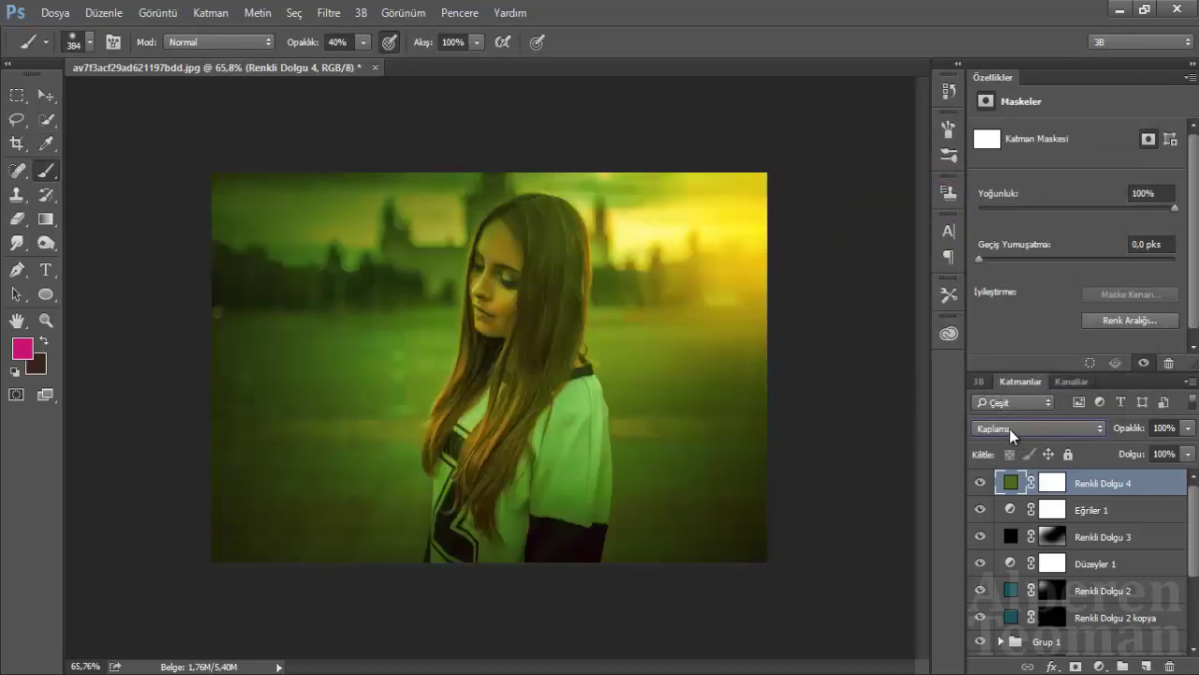
- Invert the green fill's mask and paint the tint back into the upper-right sky
click(1053, 483)
key(d)
click(1129, 336)
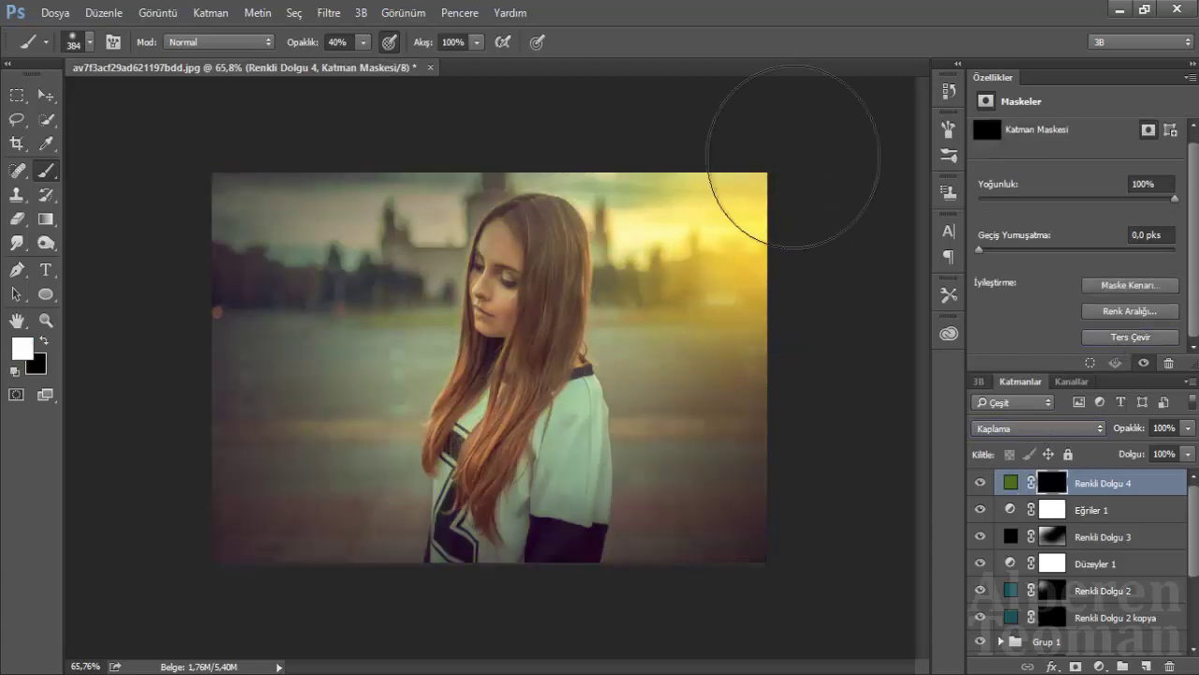
drag(635, 273, 740, 244)
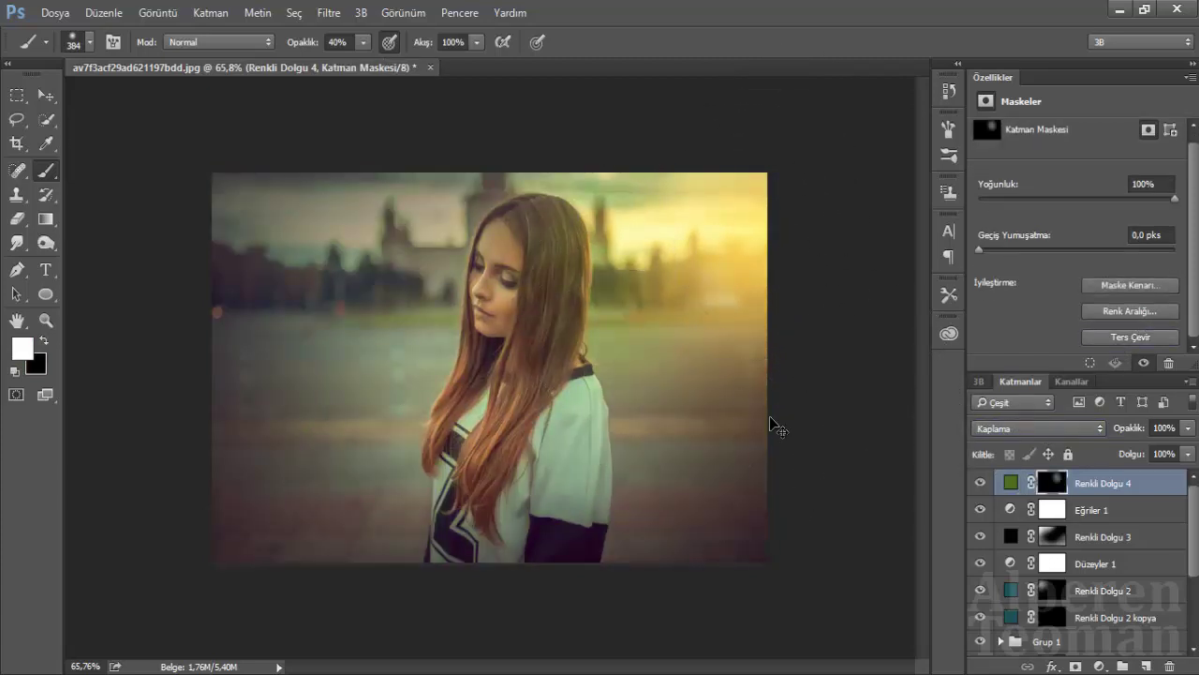
drag(683, 201, 740, 200)
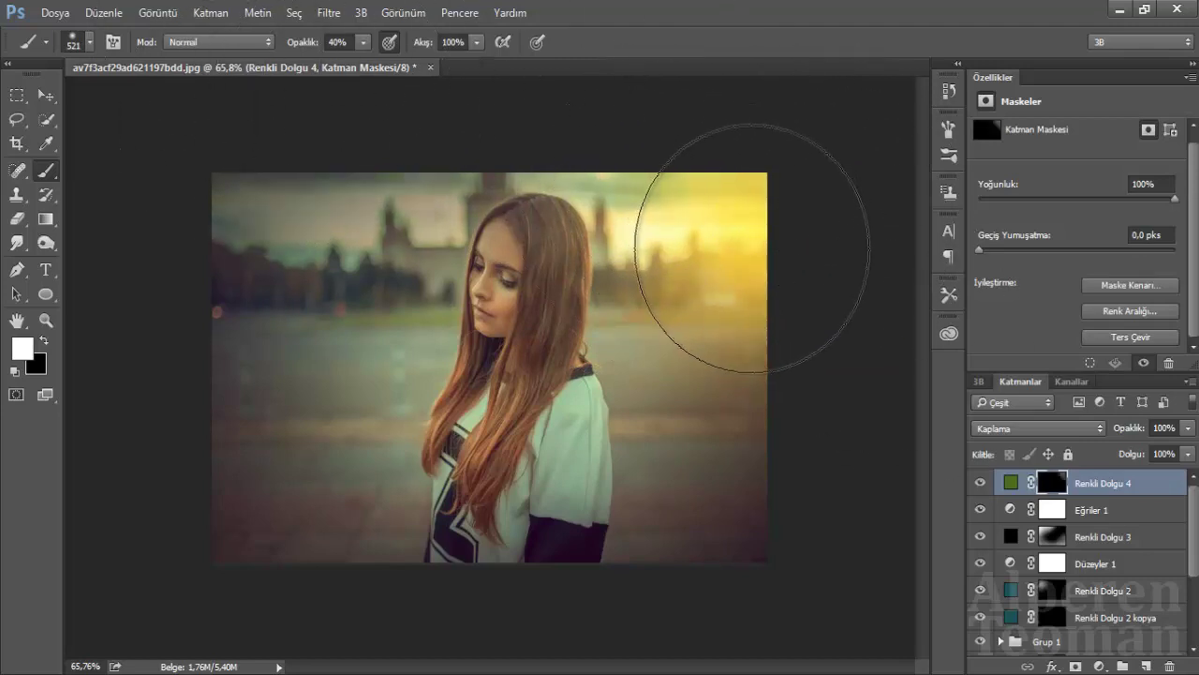
key(5)
key(x)
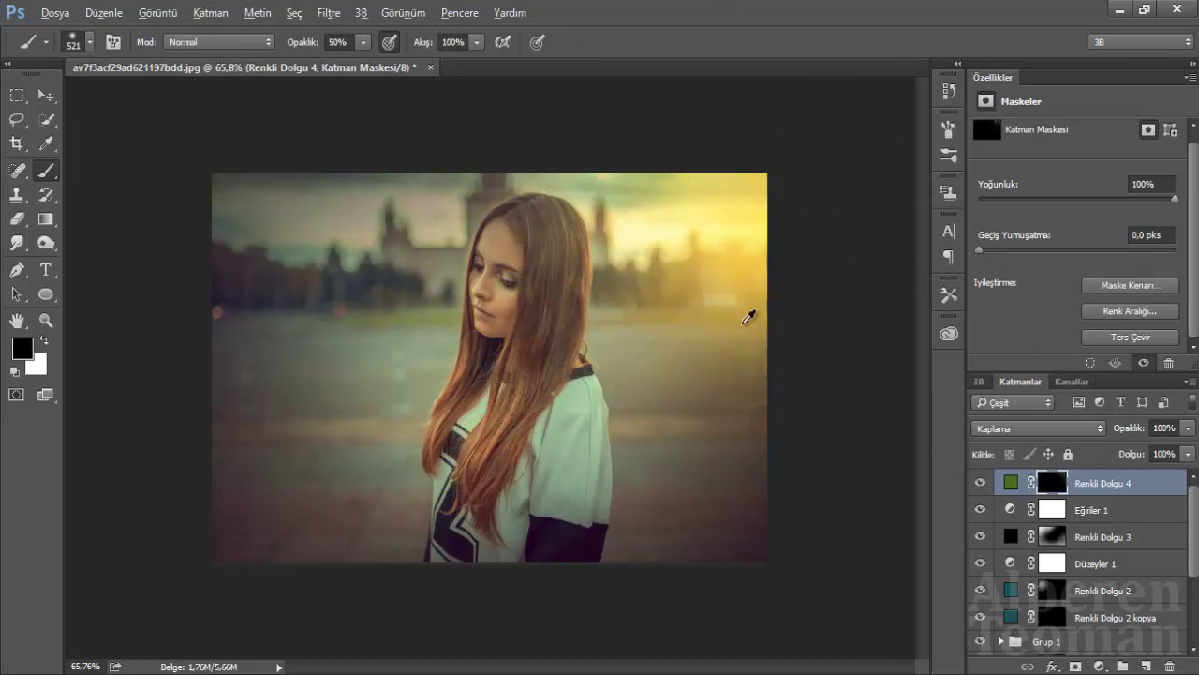
scroll(675, 316, down, 1)
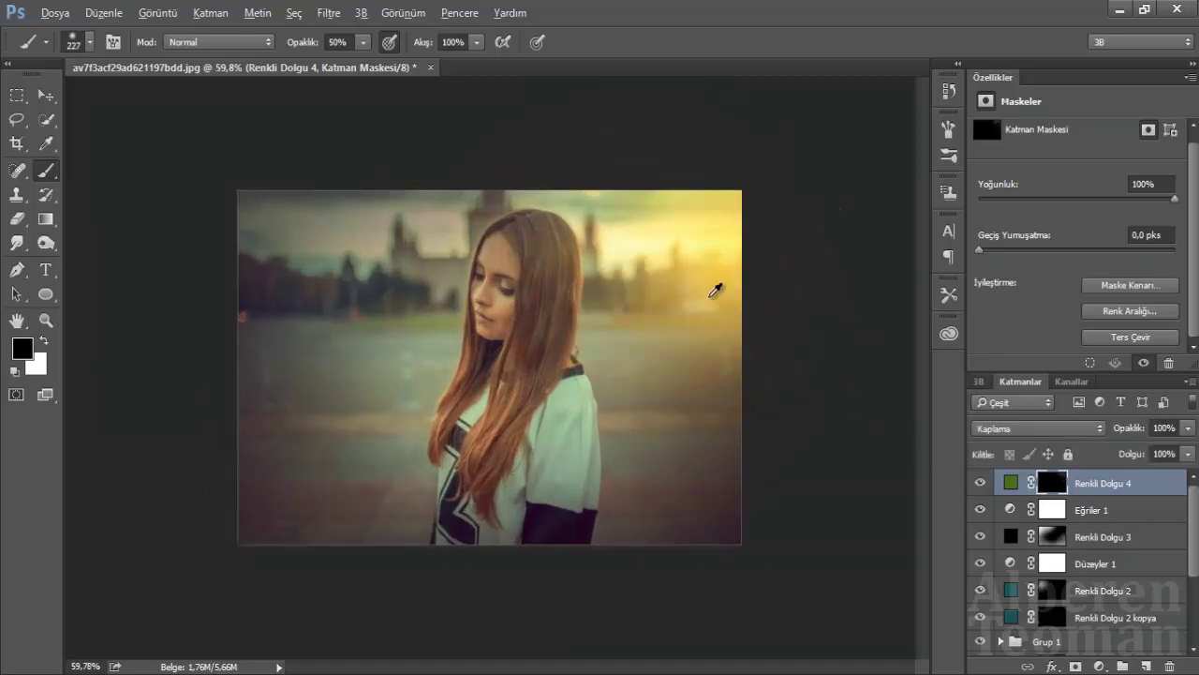
scroll(718, 290, up, 3)
drag(735, 318, 692, 322)
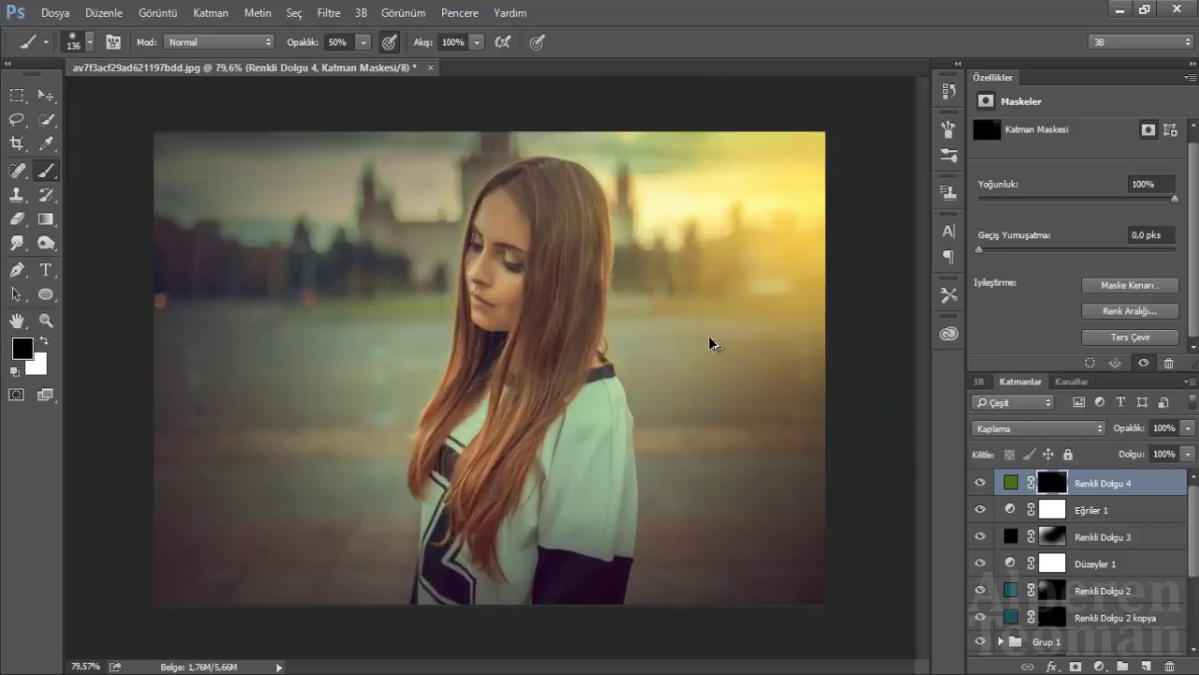
- Stamp visible layers into a new layer and open Camera Raw. Set sharpening masking 70 and luminance noise reduction 30
key(ctrl+shift+alt+e)
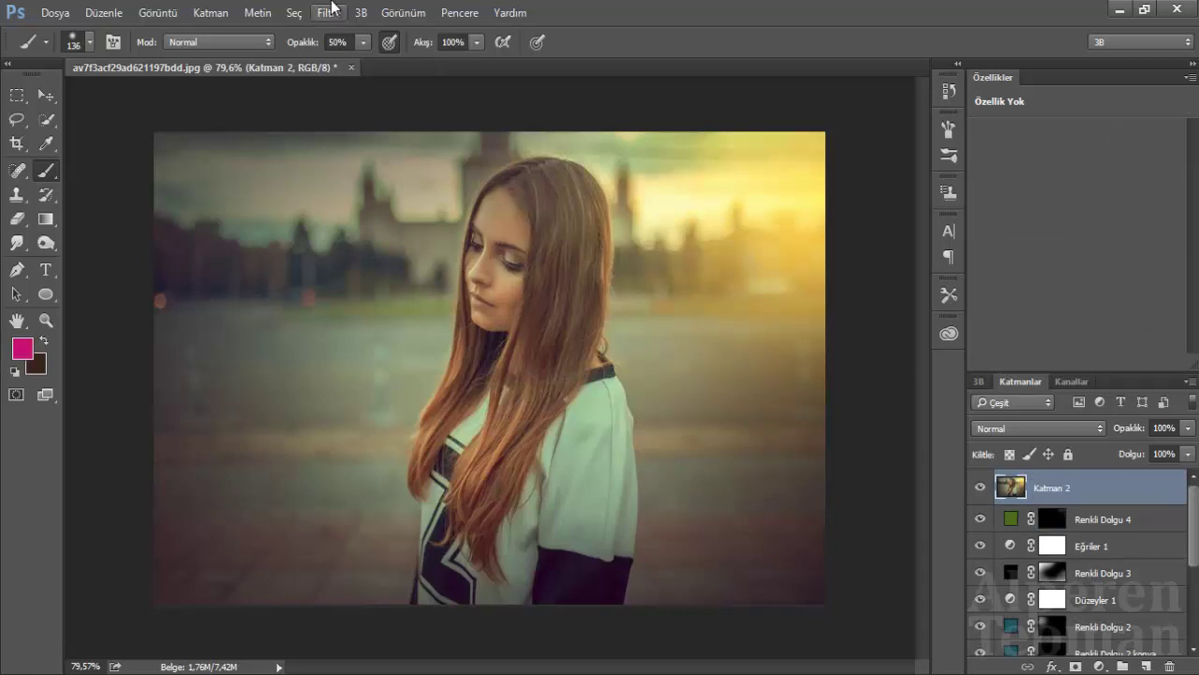
key(ctrl+shift+a)
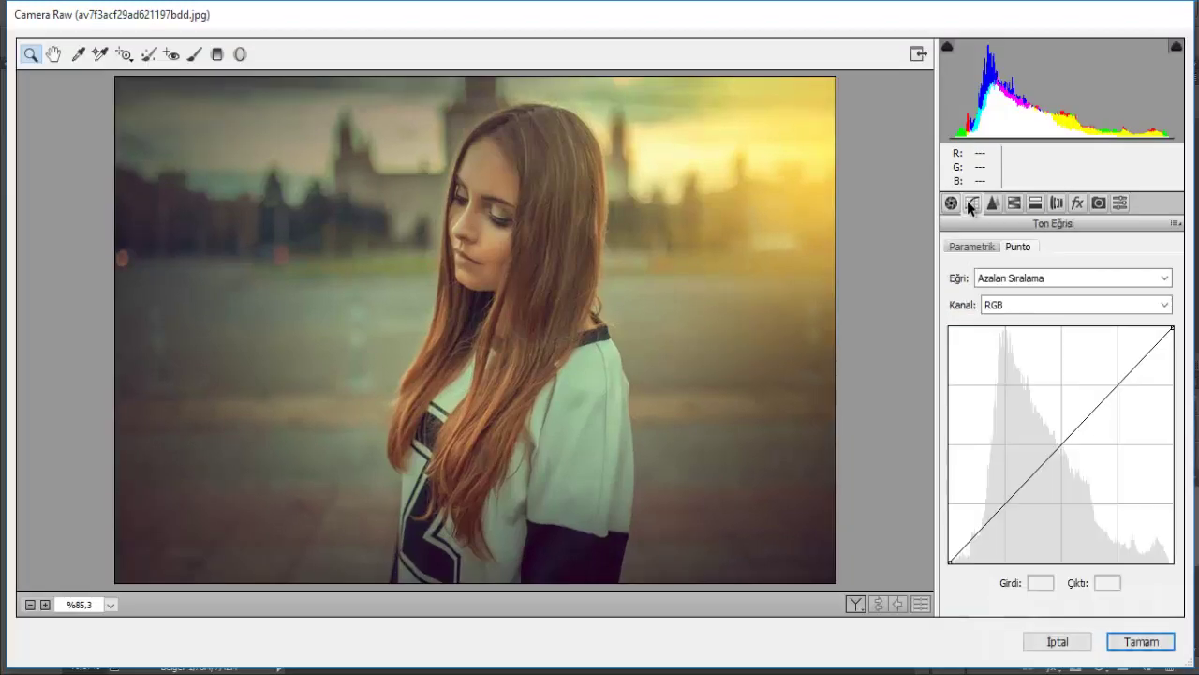
click(992, 202)
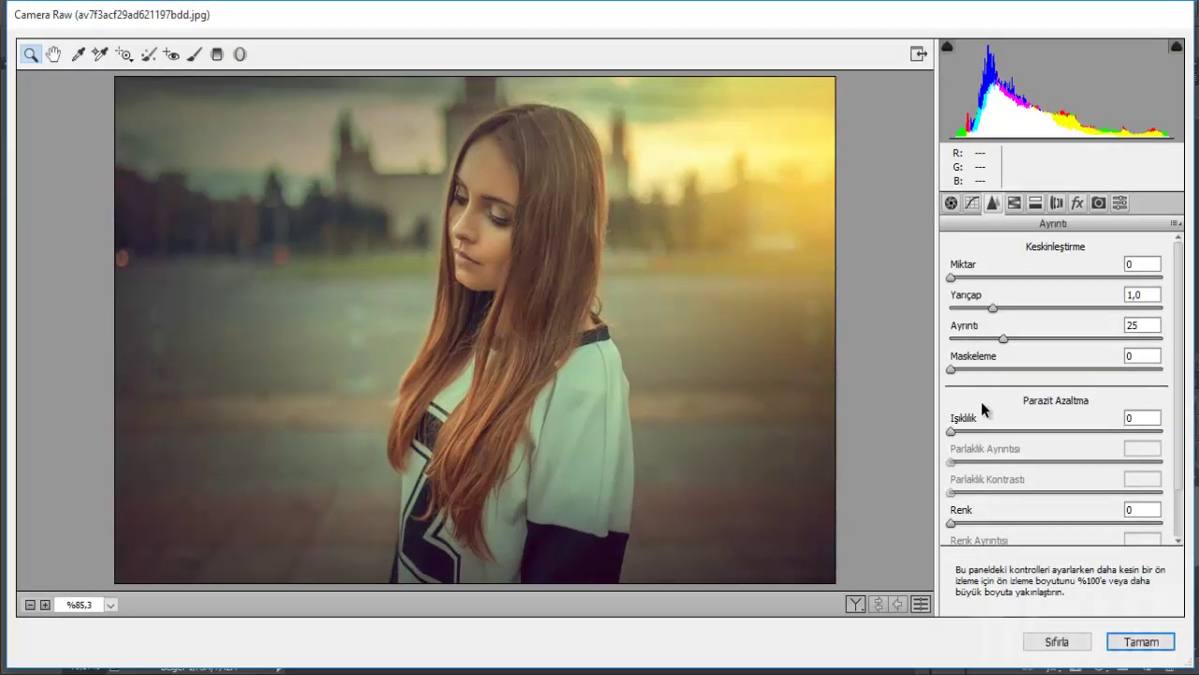
drag(950, 369, 1098, 369)
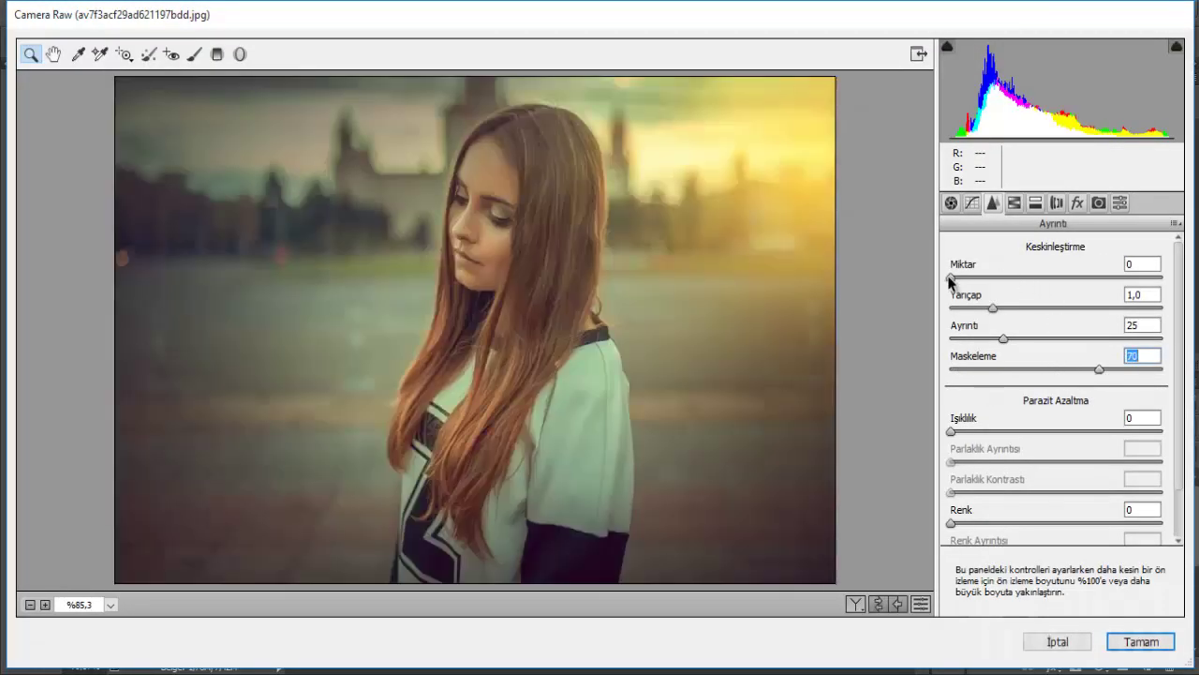
mouse_move(950, 277)
mouse_down()
mouse_move(1106, 277)
mouse_move(1039, 288)
mouse_move(1004, 279)
mouse_up()
drag(951, 431, 1003, 431)
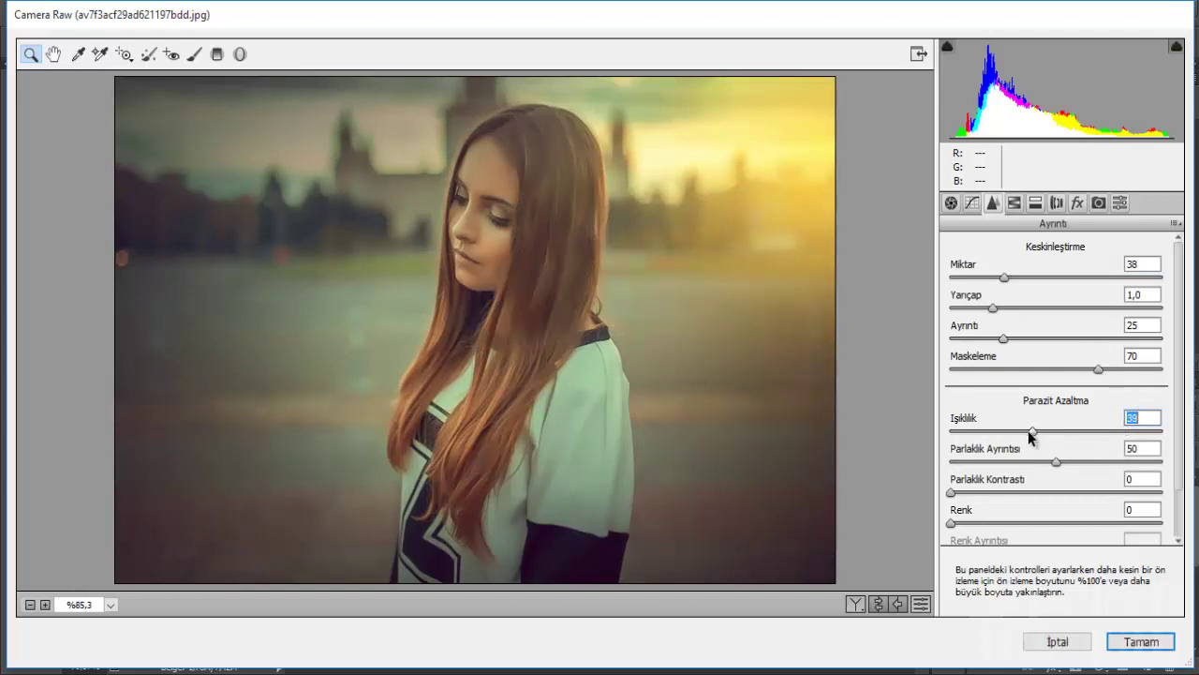
drag(1014, 431, 1012, 431)
- Raise Luminance Detail to 97, lower sharpening amount to 41, and adjust Contrast to -6
drag(1063, 465, 1083, 480)
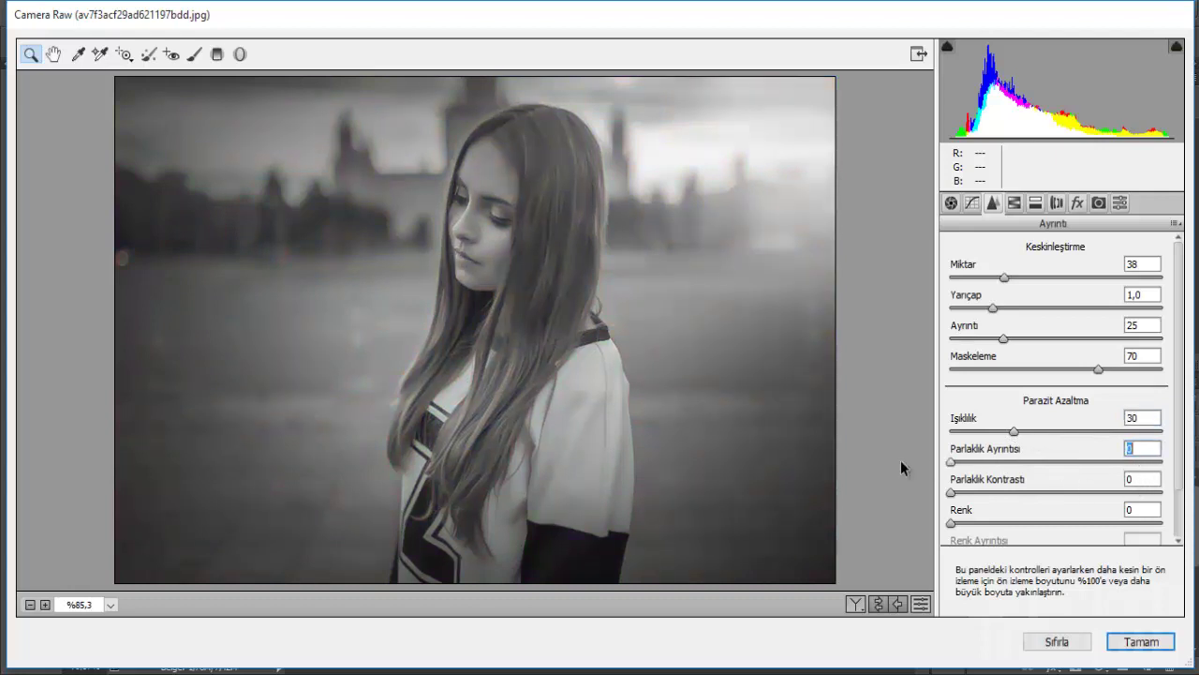
drag(901, 466, 1169, 466)
text(85)
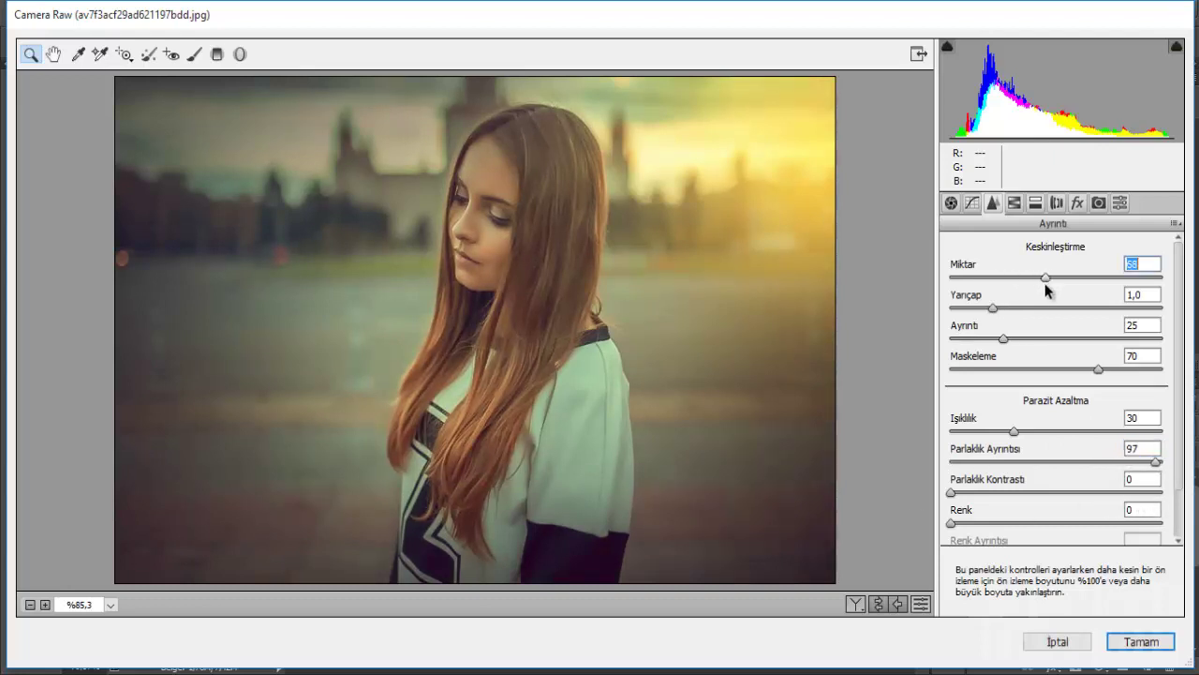
drag(1045, 282, 1009, 287)
click(951, 202)
mouse_move(1059, 417)
mouse_down()
mouse_move(1151, 402)
mouse_move(1160, 434)
mouse_move(1063, 406)
mouse_move(1049, 410)
mouse_move(1081, 431)
mouse_move(1008, 412)
mouse_move(1162, 413)
mouse_up()
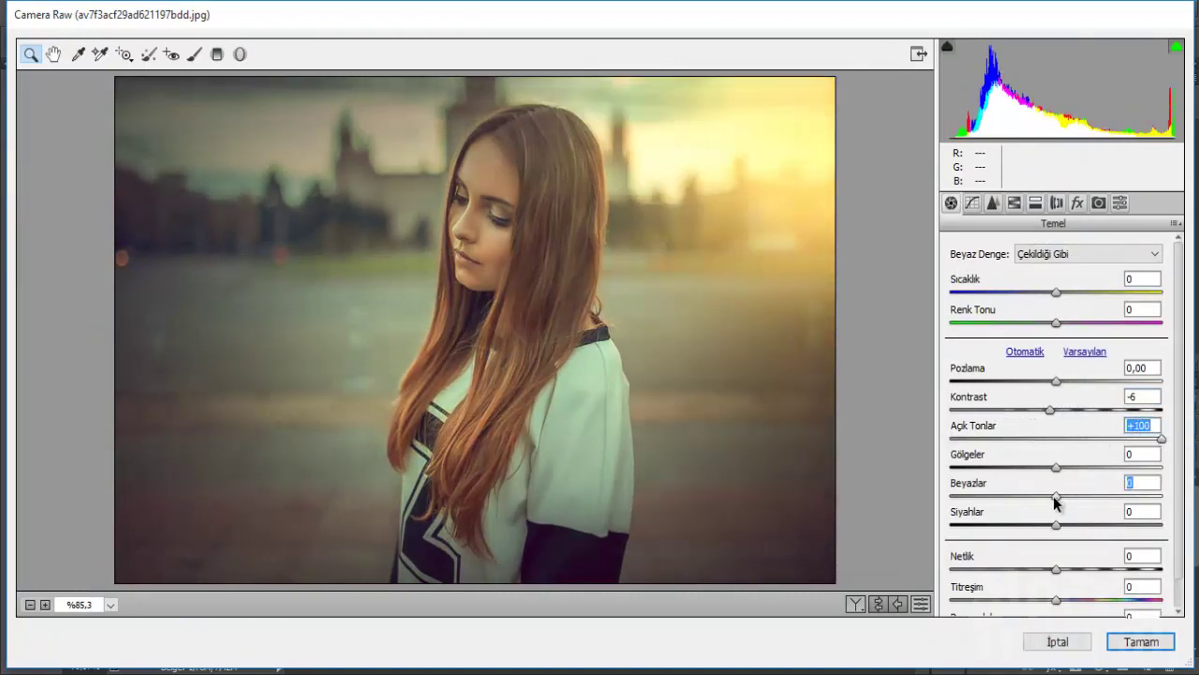
- Reset Whites, Highlights, Contrast and Exposure in Camera Raw back to 0
mouse_move(1055, 497)
mouse_down()
mouse_move(945, 496)
mouse_move(1180, 487)
mouse_up()
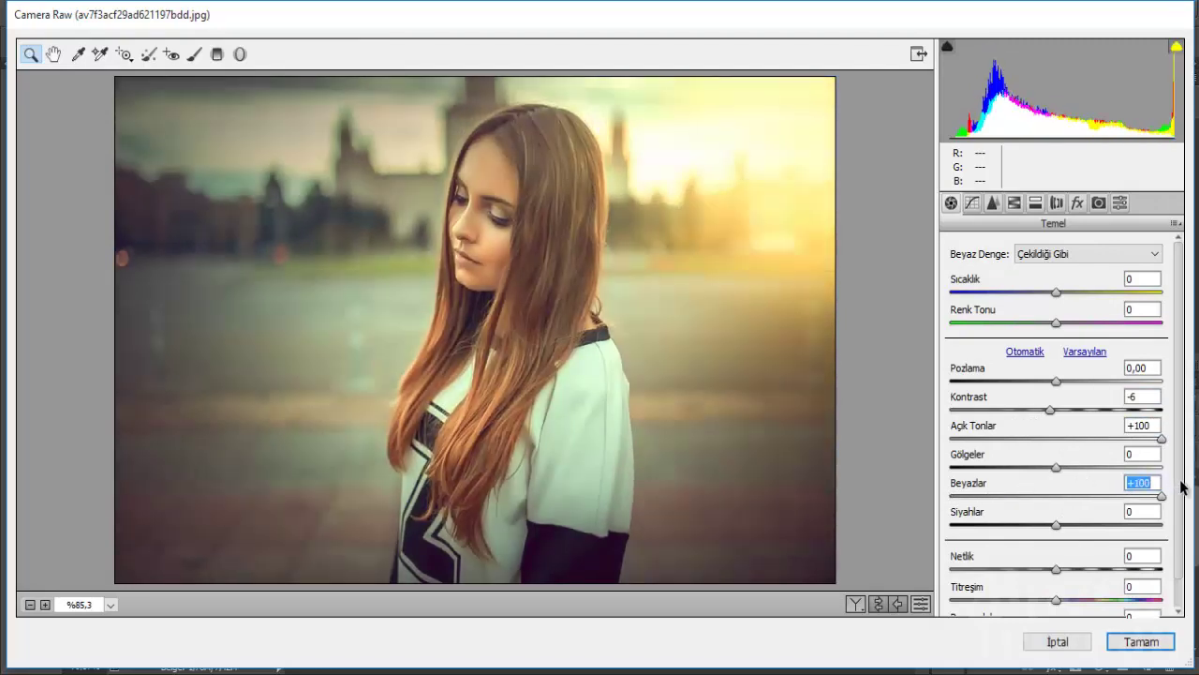
double_click(1162, 496)
double_click(1161, 438)
double_click(1085, 408)
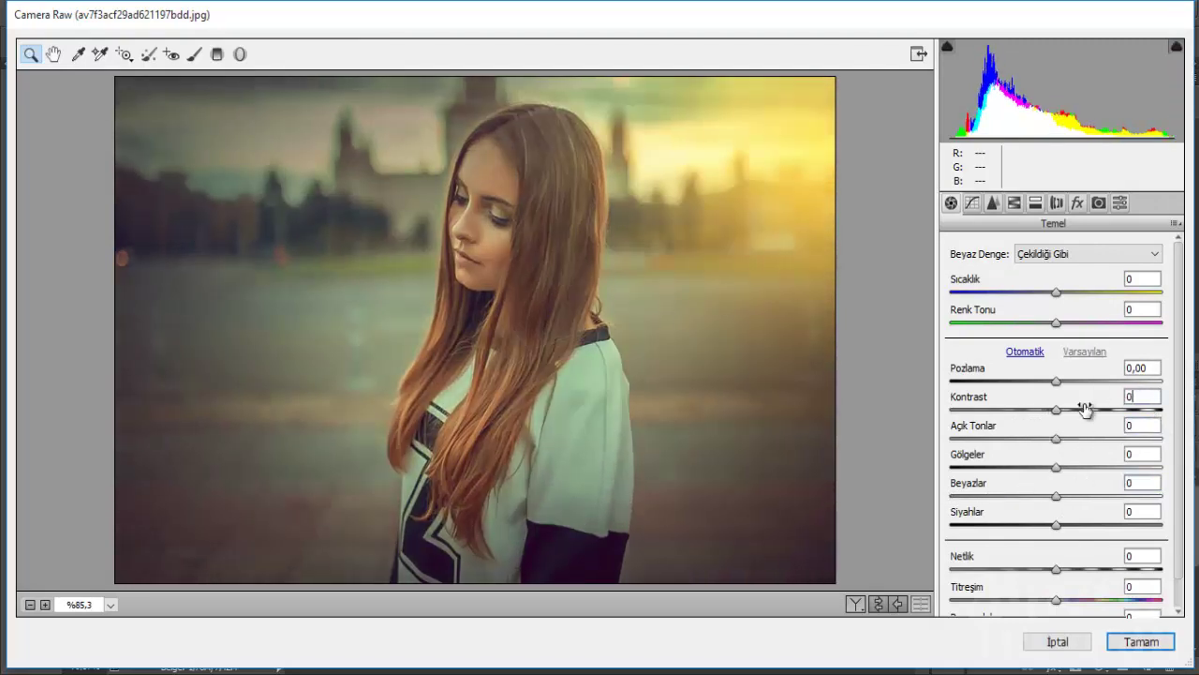
drag(1059, 378, 1058, 387)
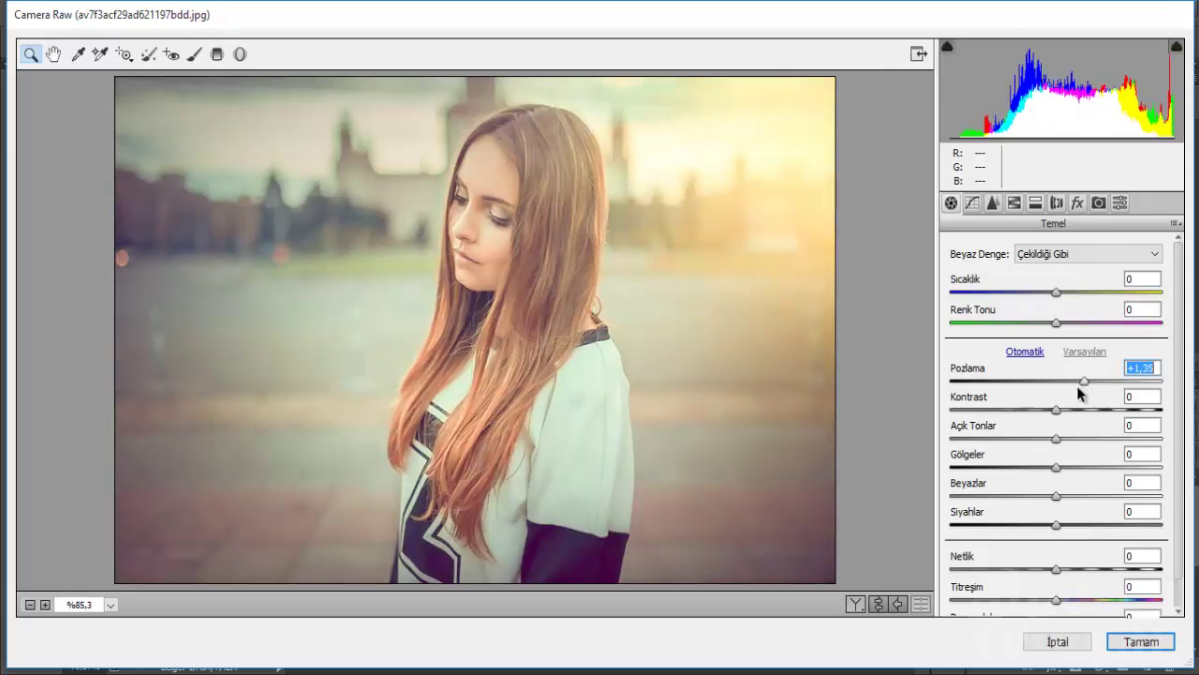
drag(1079, 383, 1056, 383)
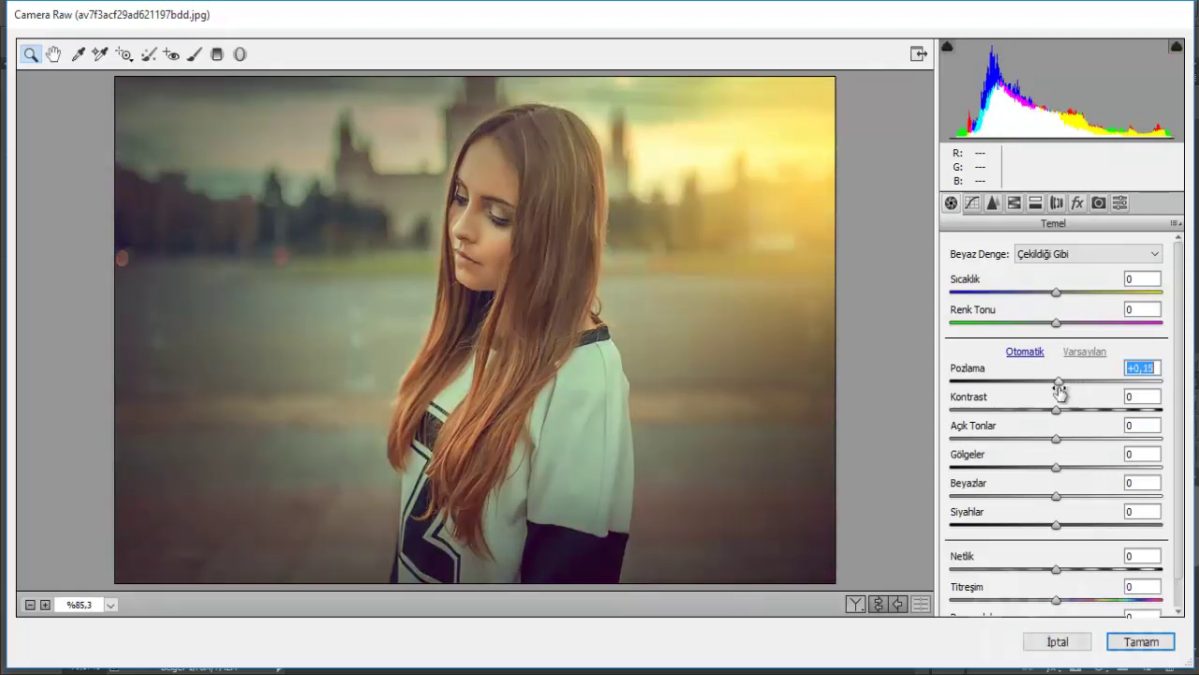
- Raise HSL Yellows luminance to +91 and apply the Camera Raw edits
click(1031, 204)
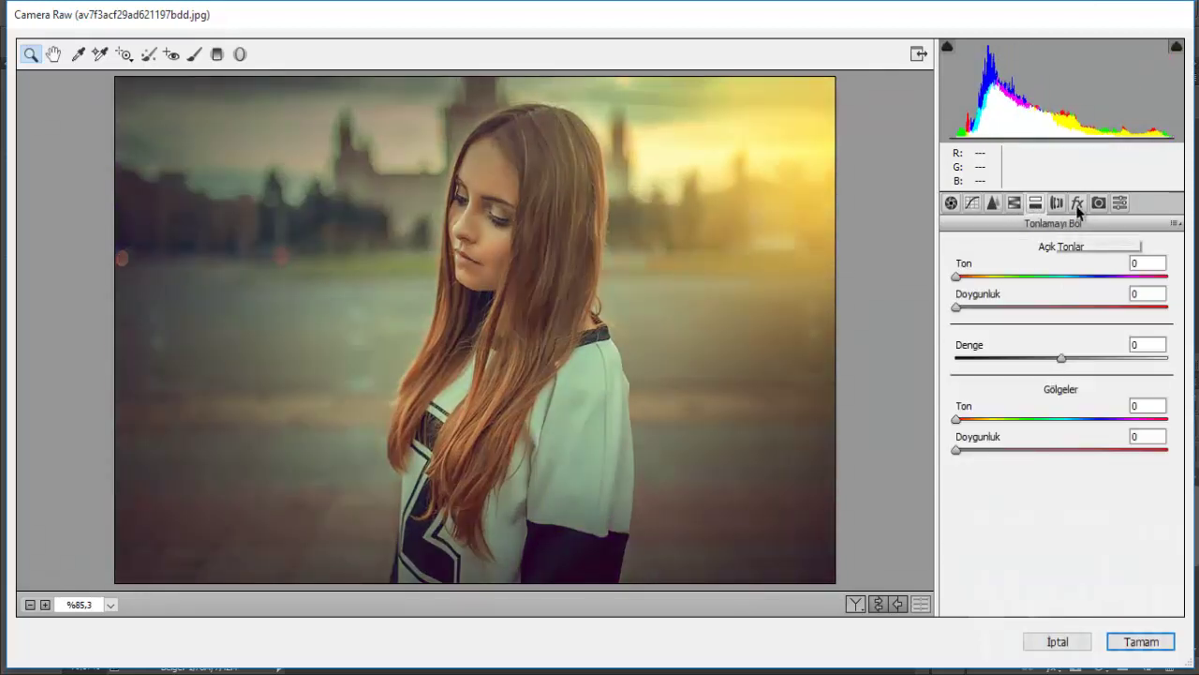
click(1056, 204)
click(1015, 205)
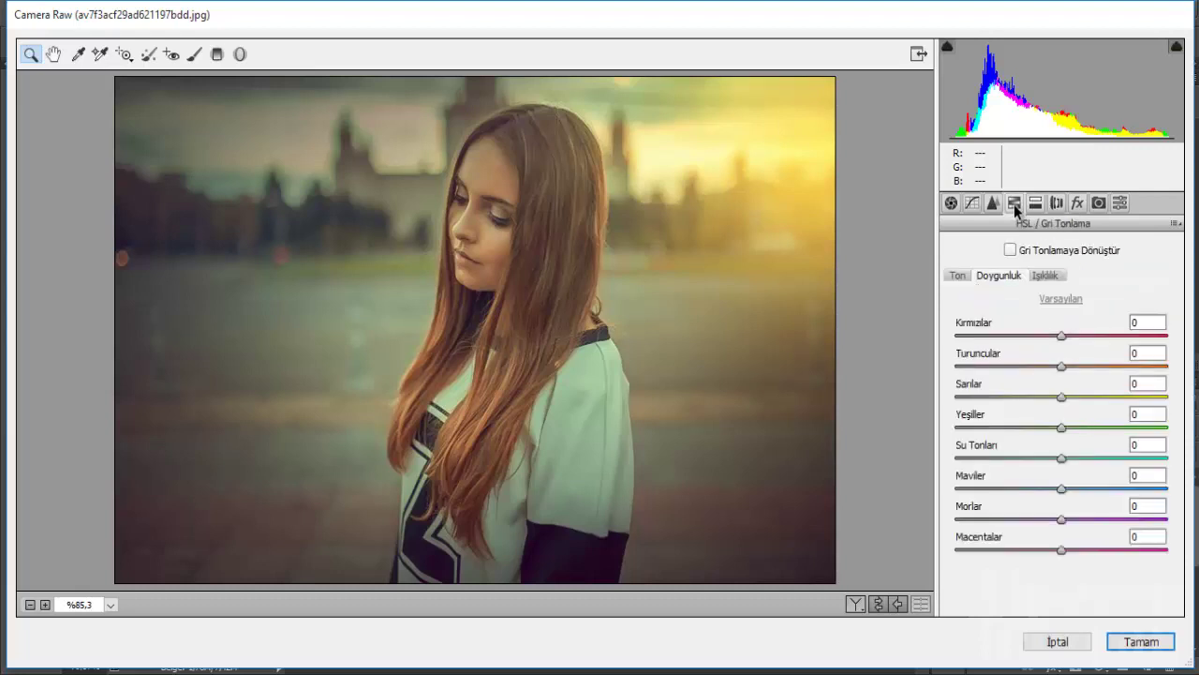
click(1044, 274)
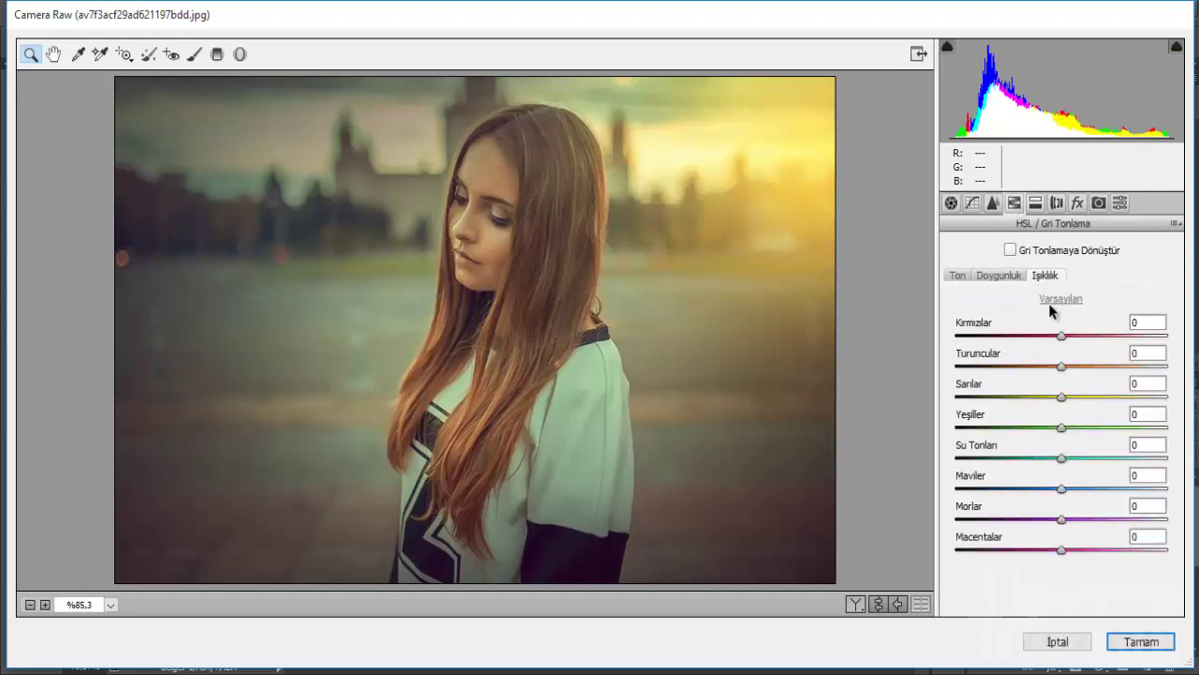
mouse_move(1062, 366)
mouse_down()
mouse_move(1165, 365)
mouse_move(970, 364)
mouse_move(1166, 365)
mouse_move(1068, 365)
mouse_move(1179, 397)
mouse_move(1028, 394)
mouse_move(1159, 395)
mouse_up()
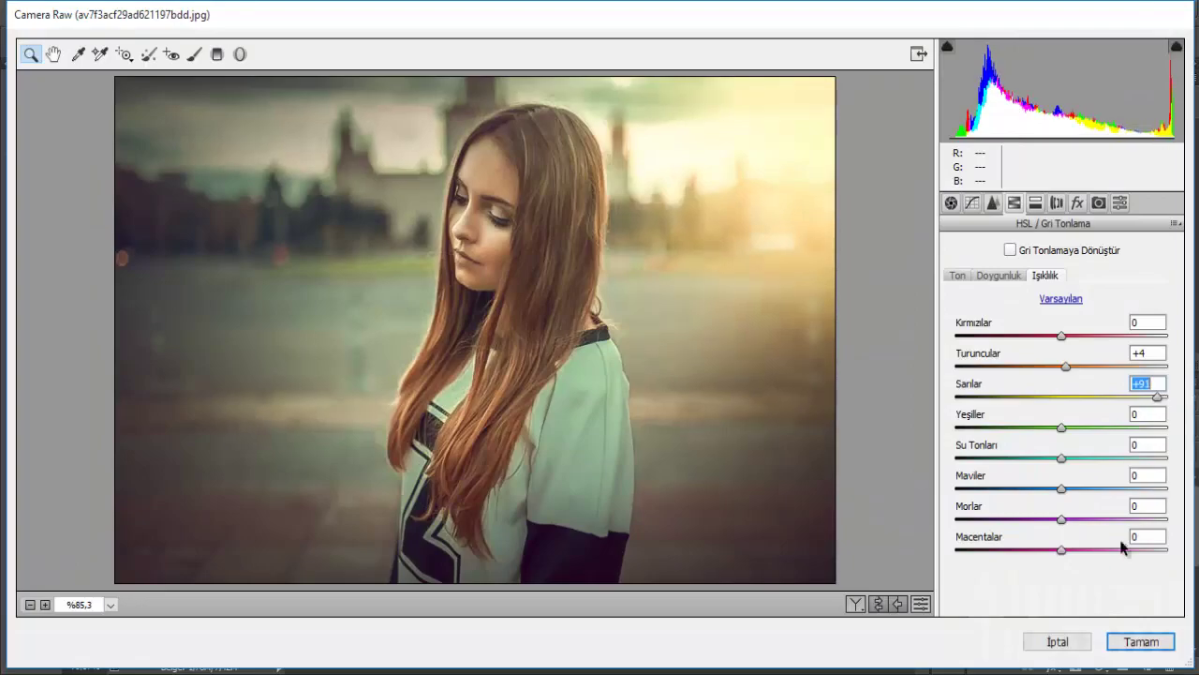
click(1141, 642)
- Give Katman 2 a black mask and paint white to reveal the top-right sky glow
click(1076, 666)
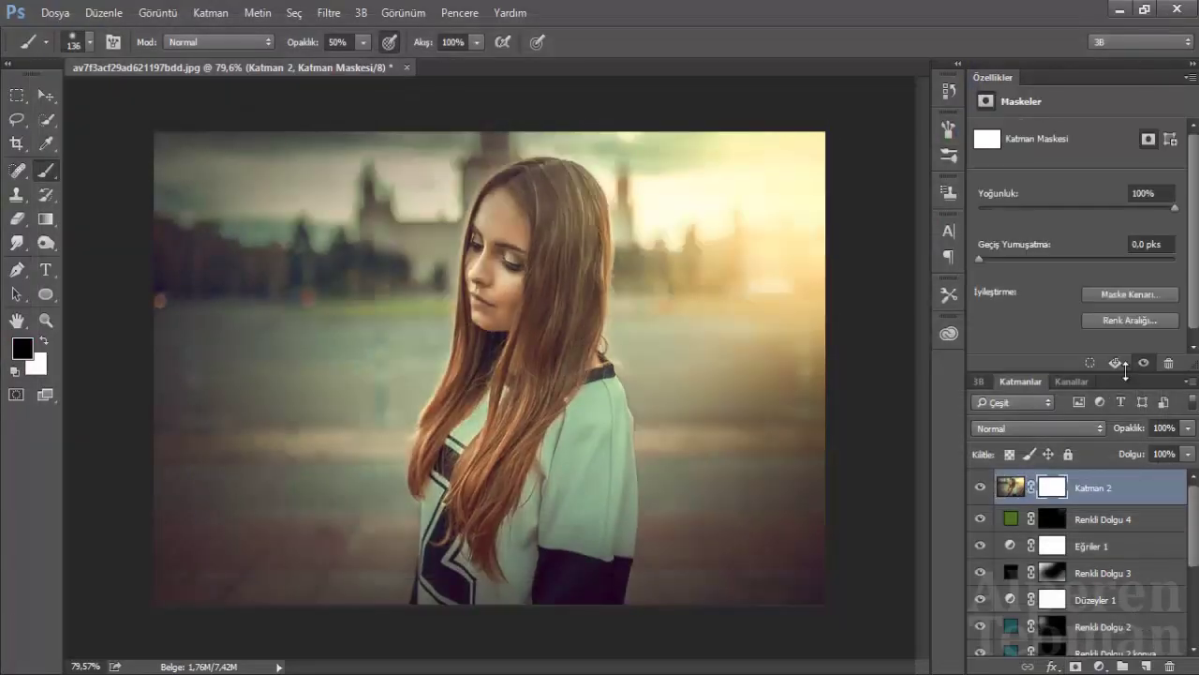
click(1130, 336)
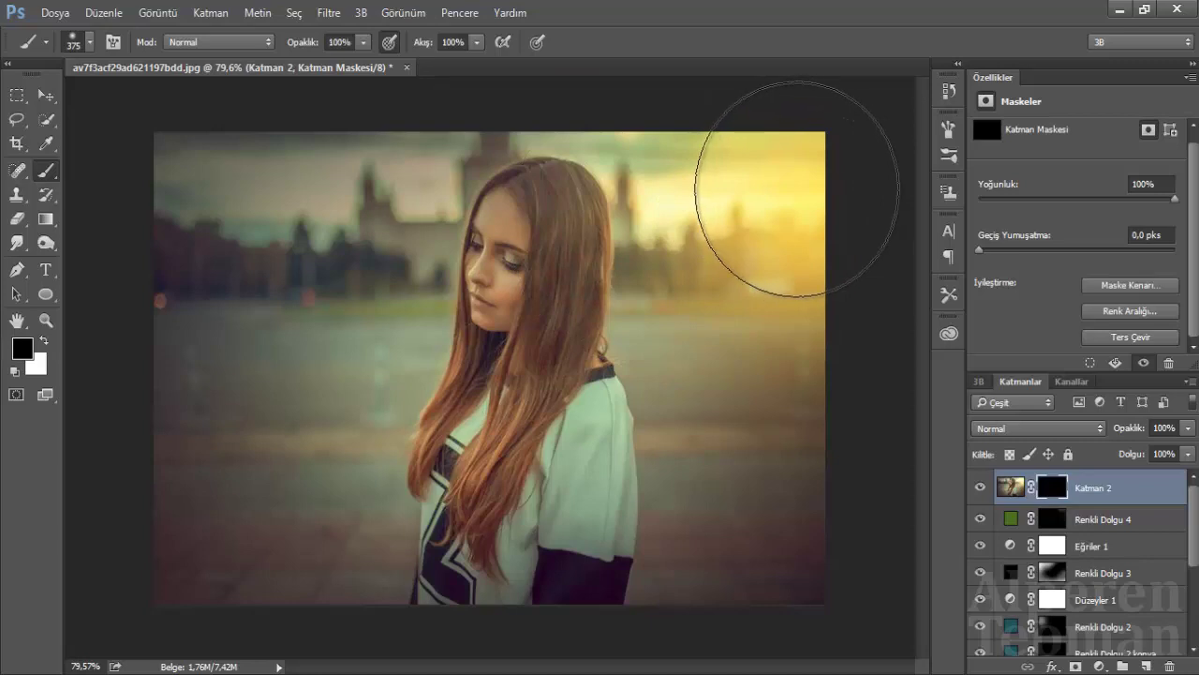
key(x)
drag(777, 161, 749, 192)
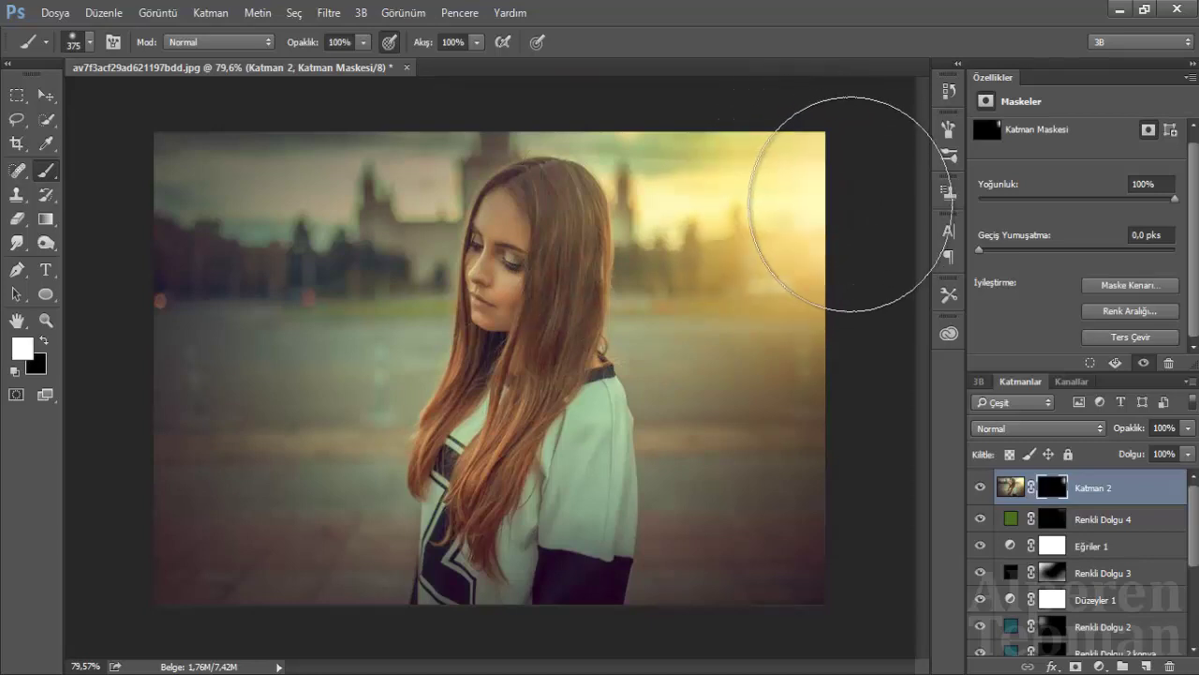
scroll(669, 207, down, 2)
scroll(669, 206, up, 1)
drag(560, 282, 525, 281)
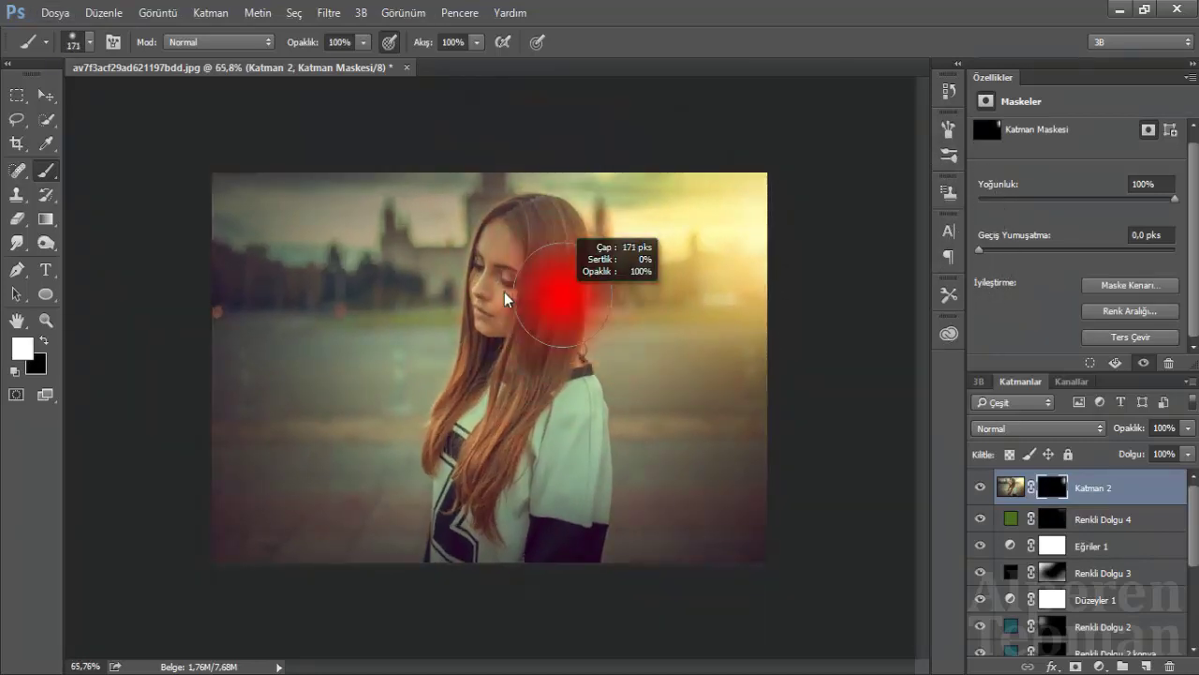
- Add an empty layer Katman 3 and a Levels adjustment layer above it
click(1146, 665)
click(1099, 665)
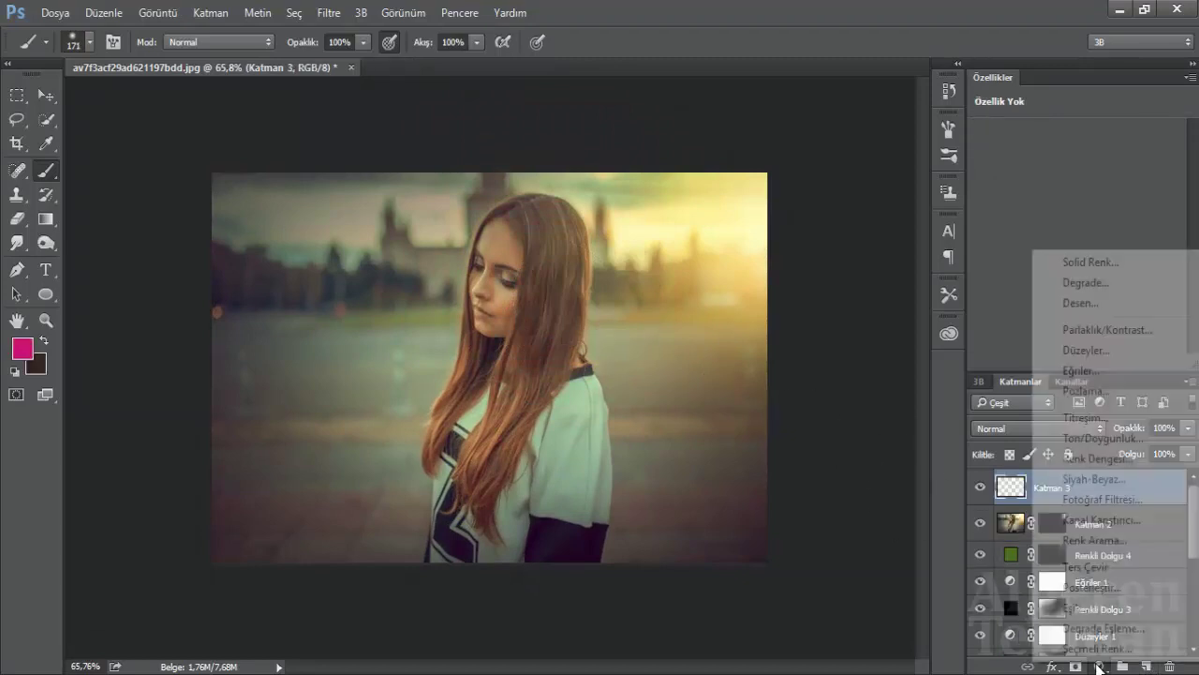
click(1108, 350)
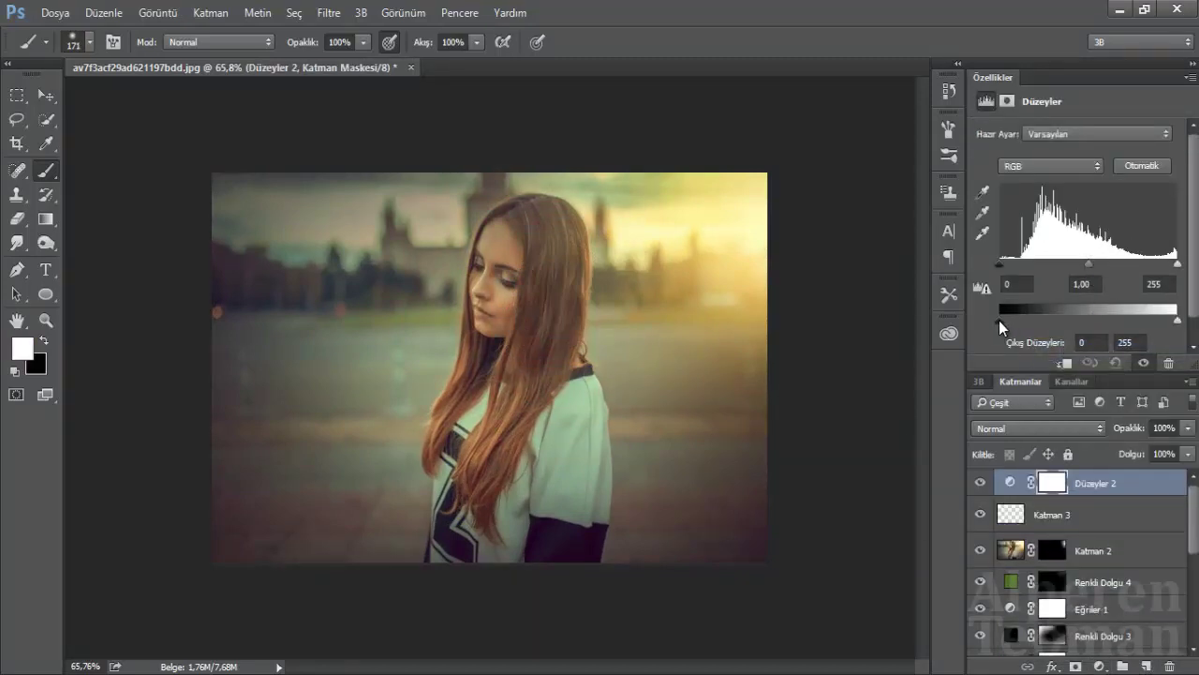
- Set Levels output to 9–240 and add a dark-to-pink Gradient Fill layer
drag(999, 321, 1004, 319)
drag(1178, 320, 1168, 321)
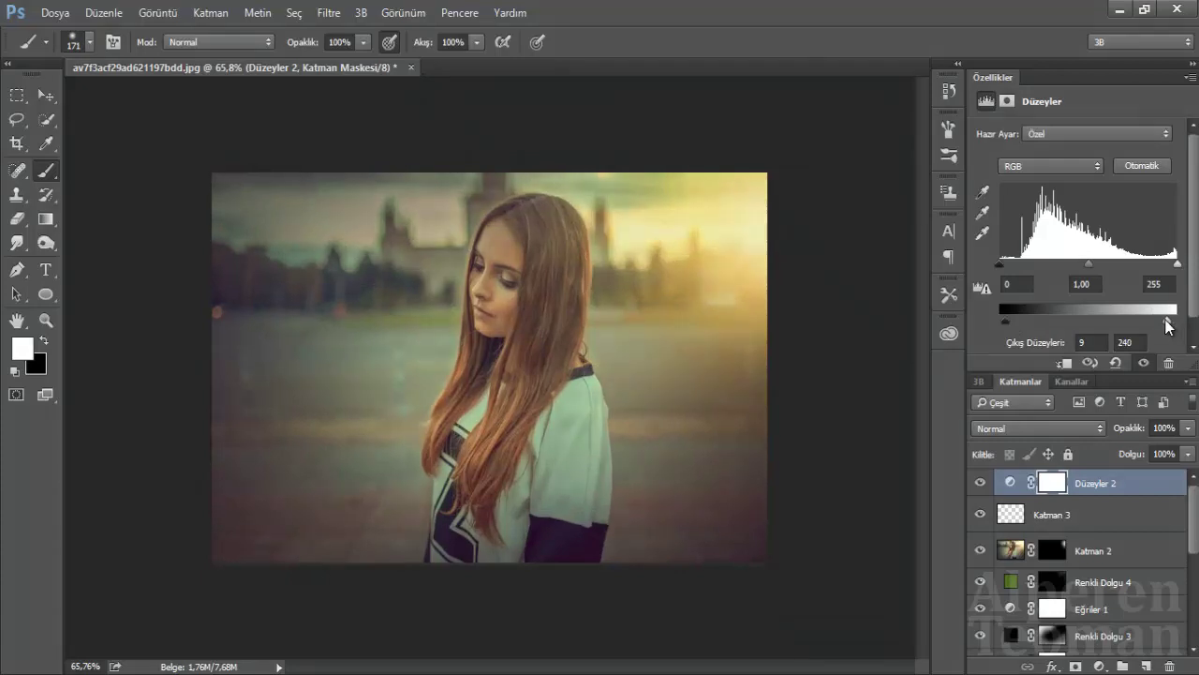
click(1098, 666)
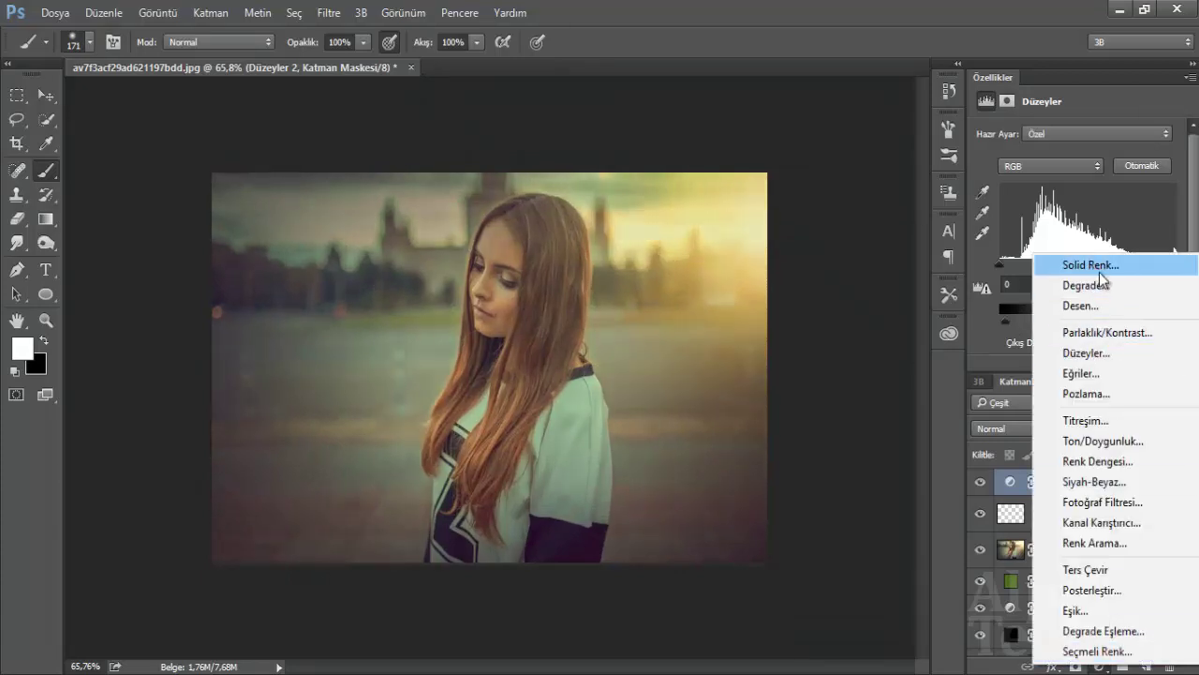
click(1068, 281)
click(928, 194)
double_click(846, 238)
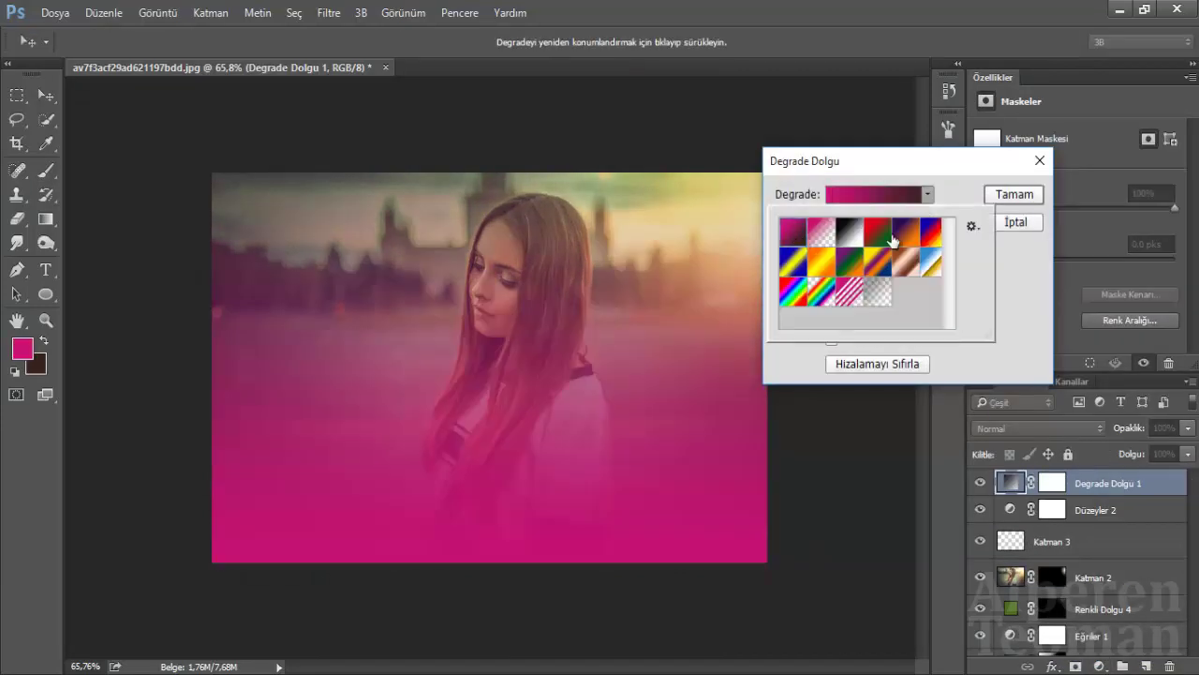
click(1014, 194)
- Set the gradient layer to Ekran (Screen) blend mode at 18% opacity
click(1054, 429)
click(1031, 175)
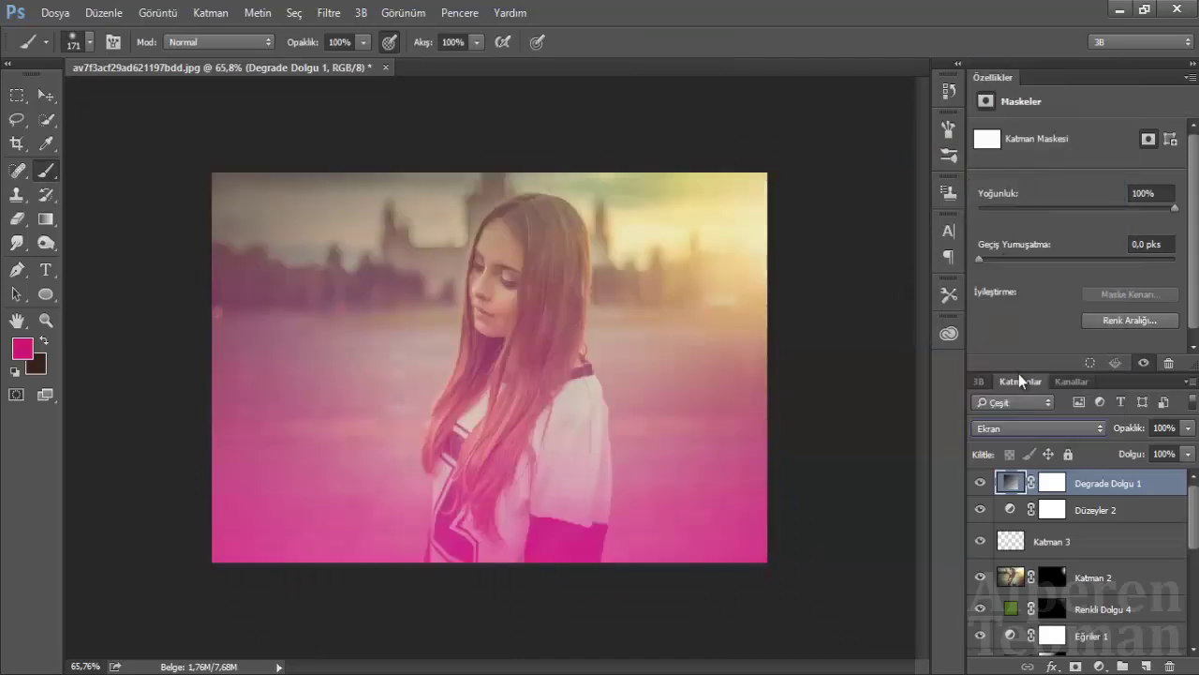
click(1188, 428)
drag(1186, 446, 1118, 448)
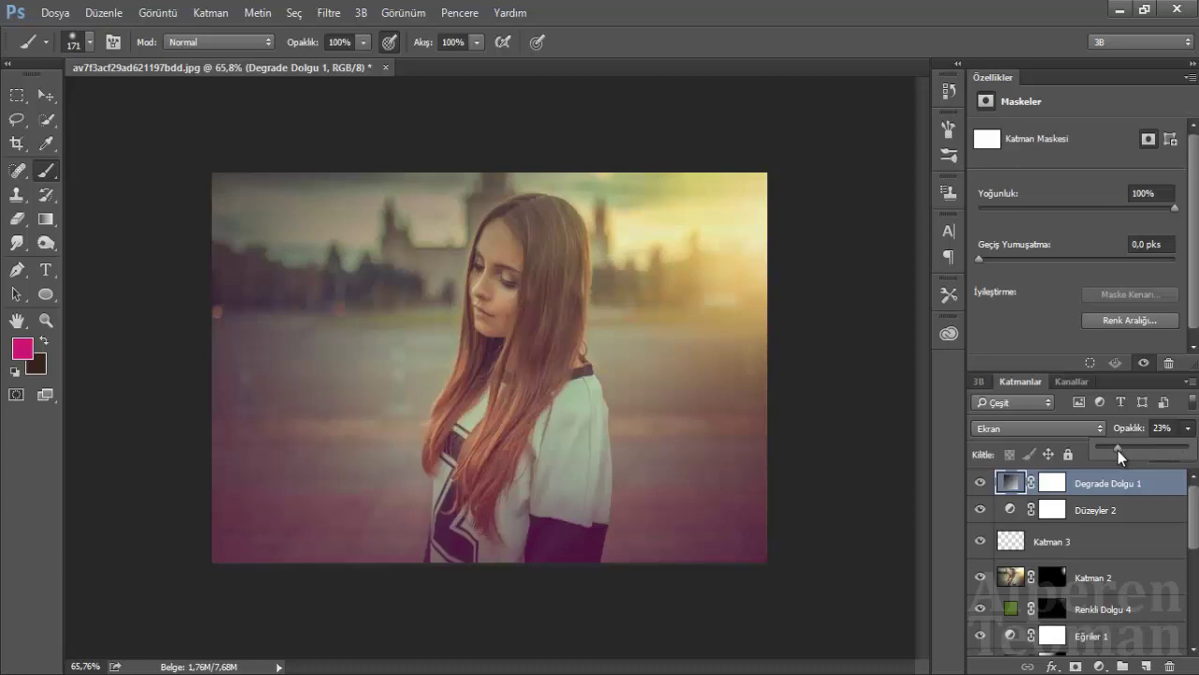
drag(1118, 450, 1113, 446)
- Add a Curves adjustment layer using the Lineer Kontrast (RGB) preset
click(1099, 666)
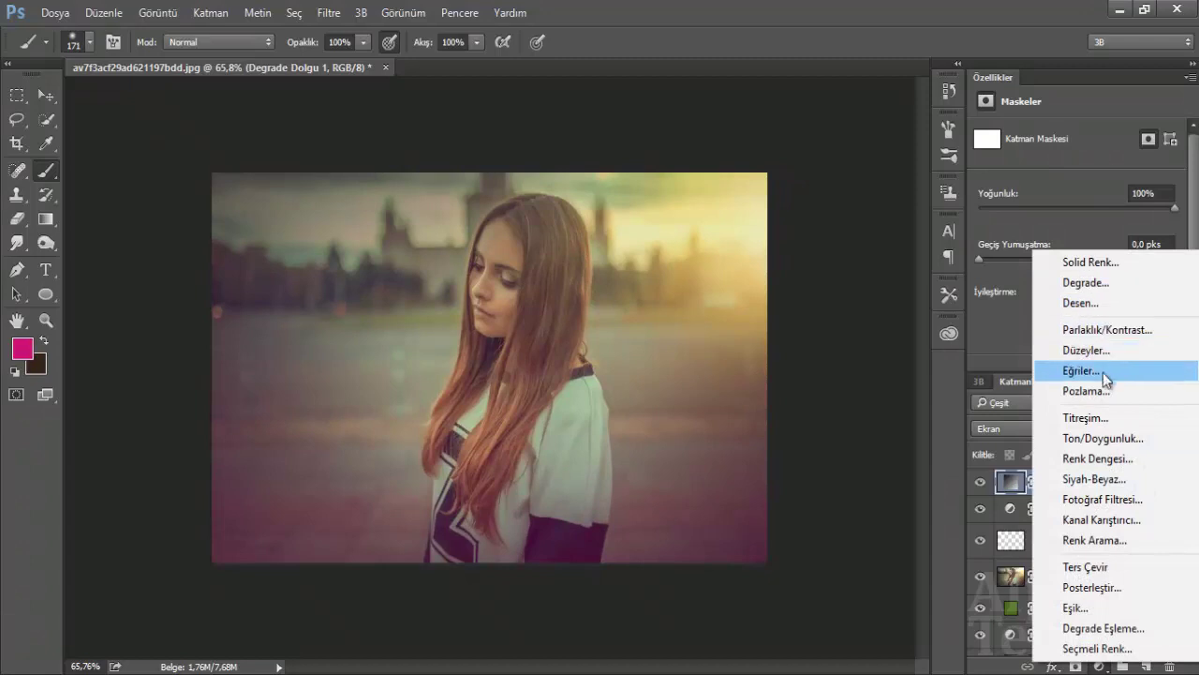
click(1094, 370)
click(1066, 134)
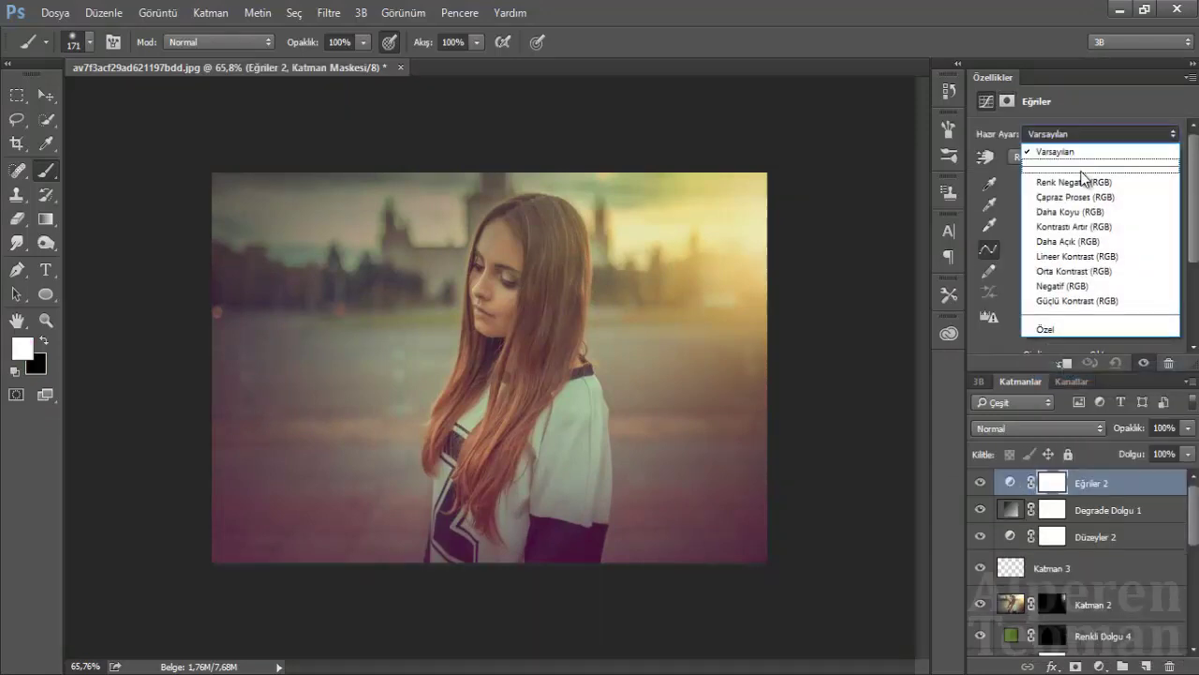
click(1085, 255)
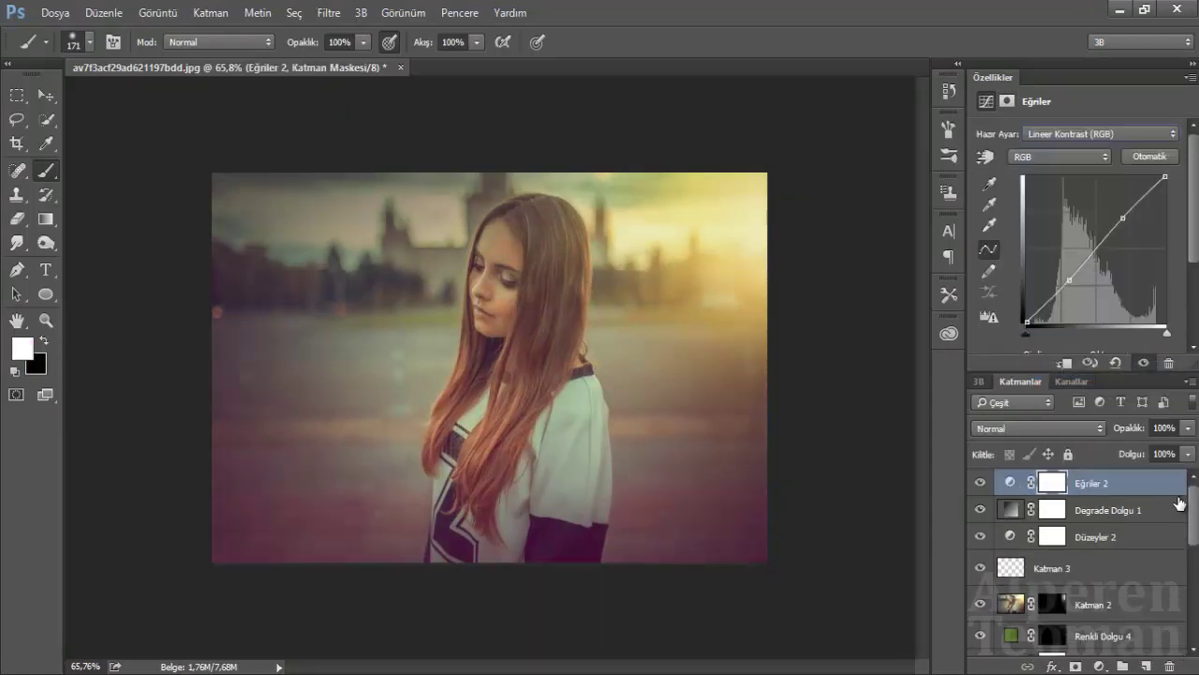
- On the Degrade Dolgu 1 mask, paint black at 50% over the lower left and right edge
click(1131, 511)
click(1052, 509)
key(d)
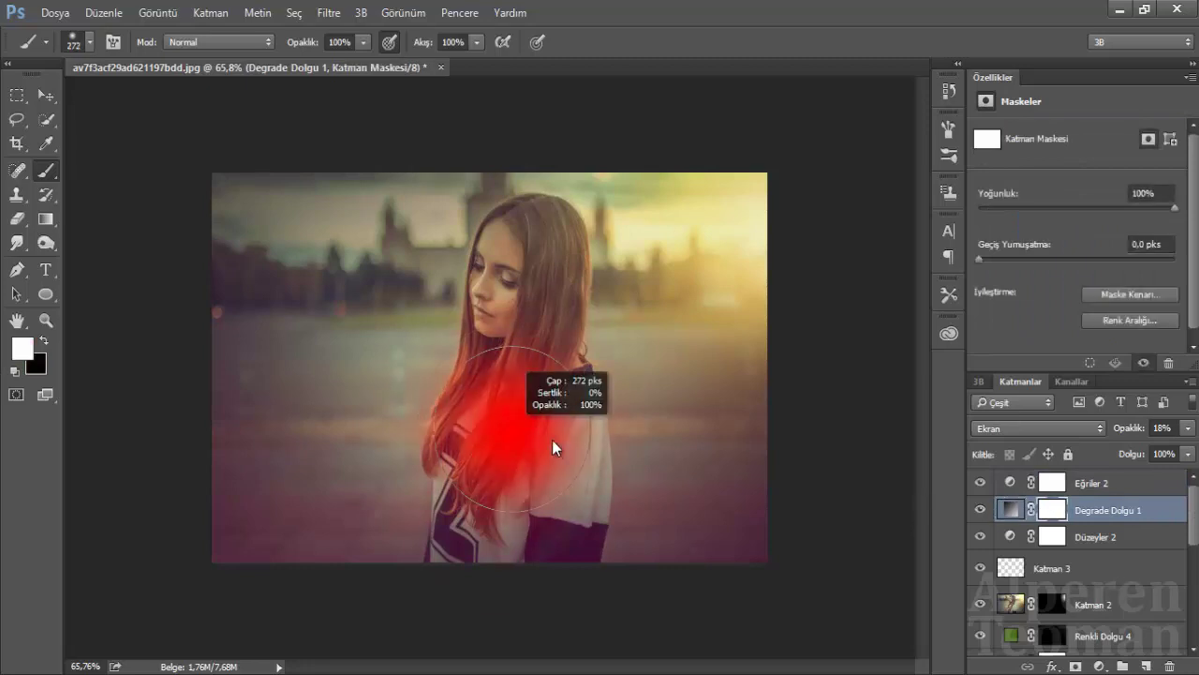
key(5)
key(x)
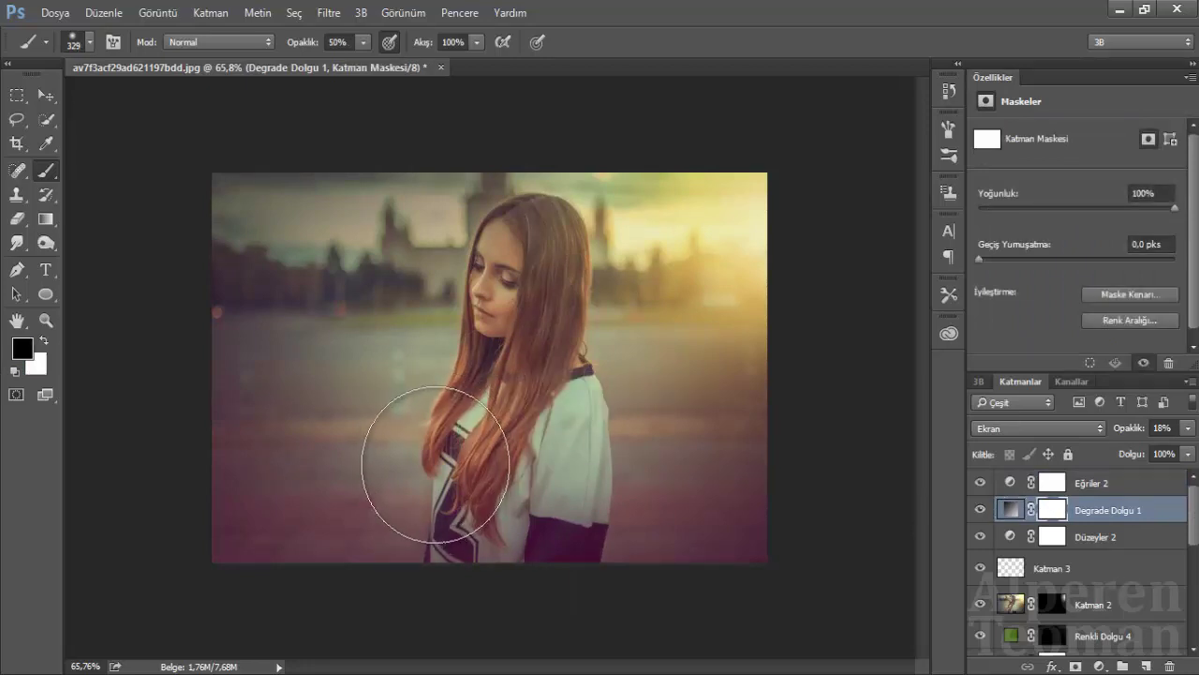
mouse_move(429, 456)
mouse_down()
mouse_move(253, 388)
mouse_move(460, 496)
mouse_up()
drag(821, 479, 744, 461)
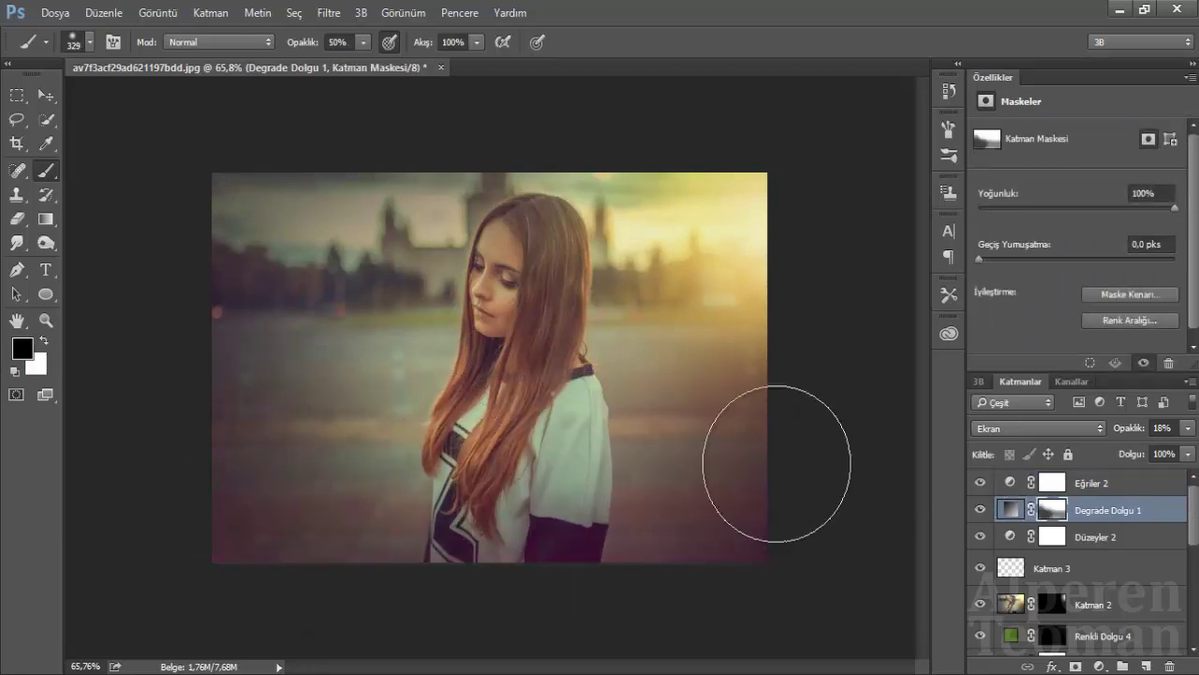
scroll(475, 389, down, 1)
scroll(428, 338, up, 1)
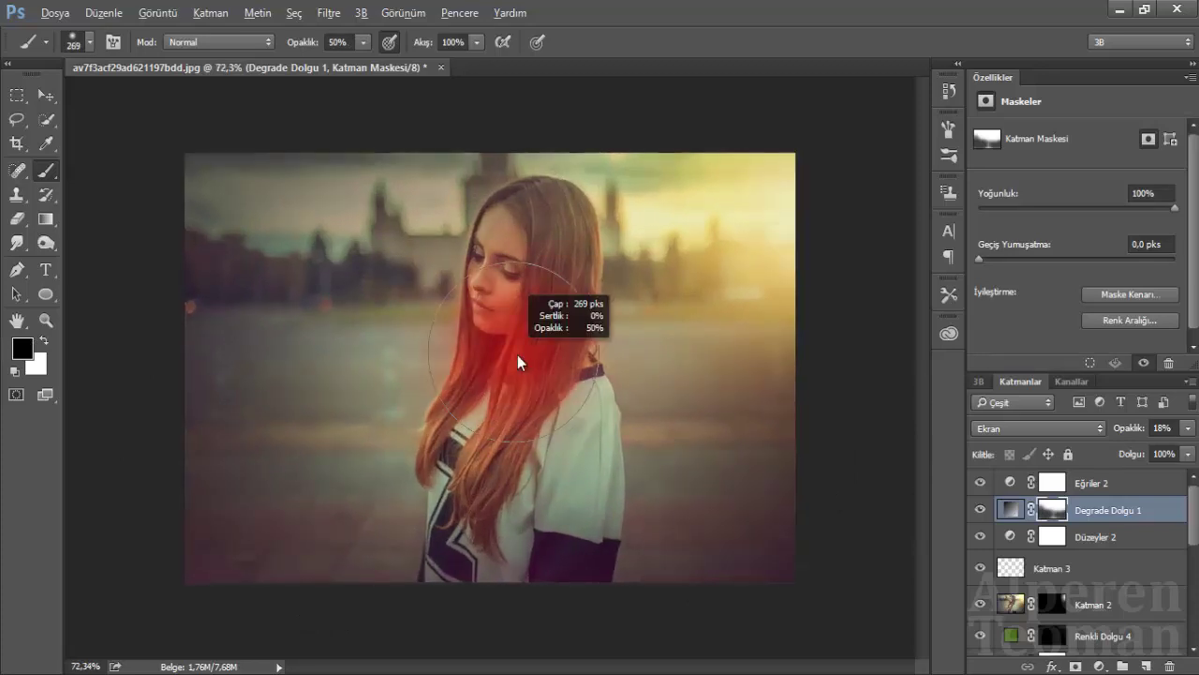
key(alt+bracketright)
- Add empty layer Katman 4, sample a pale yellow colour, and choose brush preset 576
click(1145, 665)
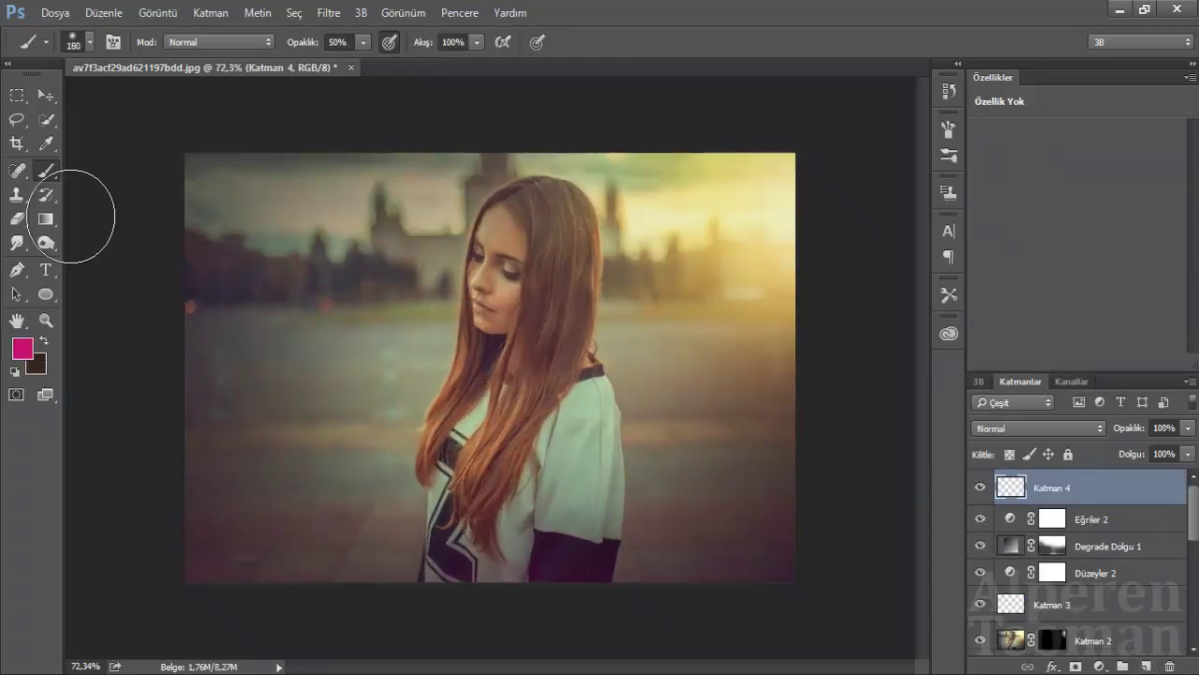
alt+click(770, 192)
right_click(434, 274)
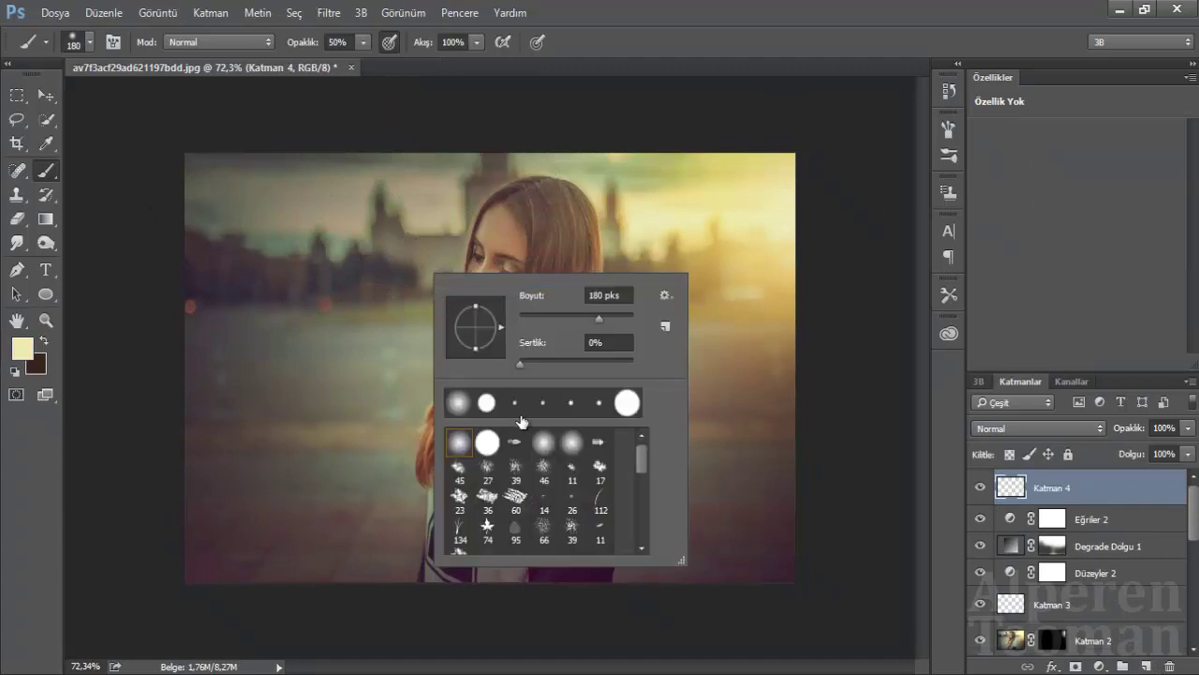
scroll(455, 495, down, 3)
scroll(581, 506, down, 3)
scroll(562, 485, up, 1)
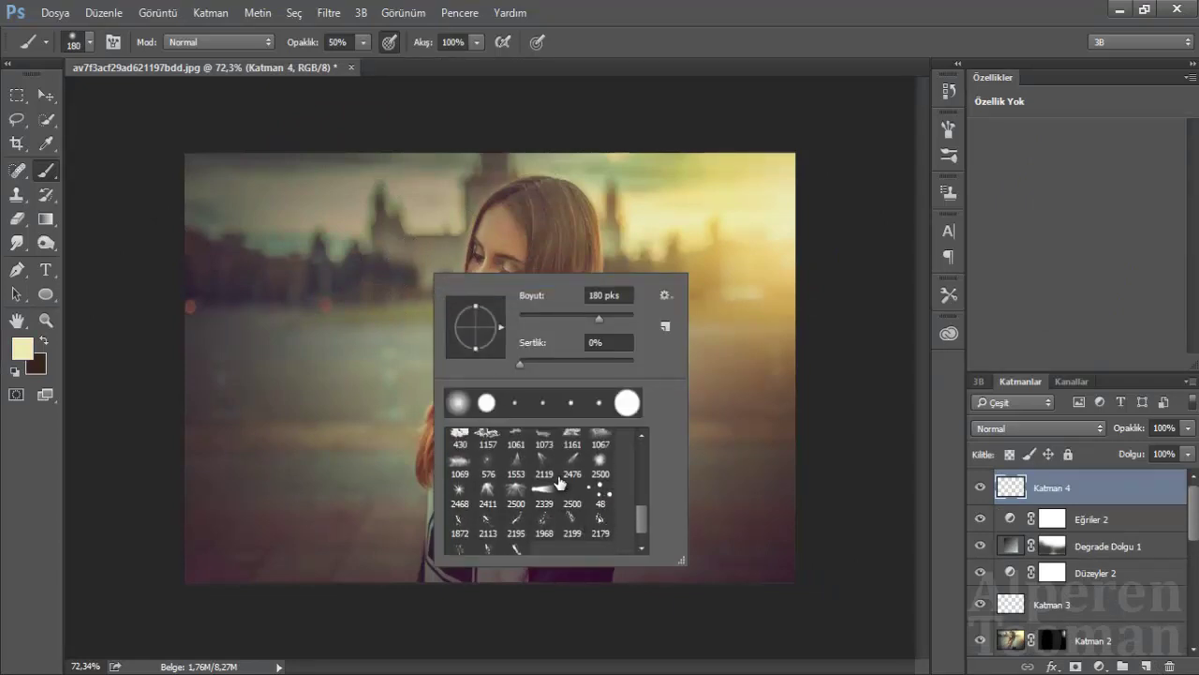
click(493, 465)
- Paint a pale yellow glow onto the sky with a large 80% opacity brush
drag(763, 201, 871, 244)
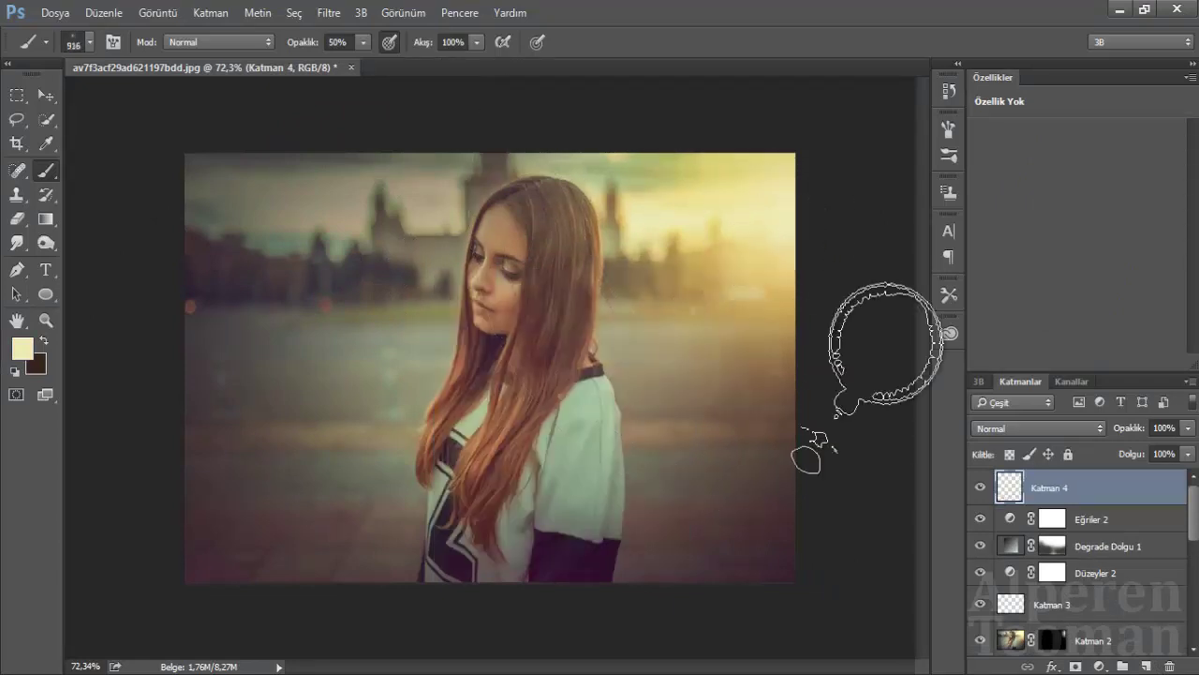
key(8)
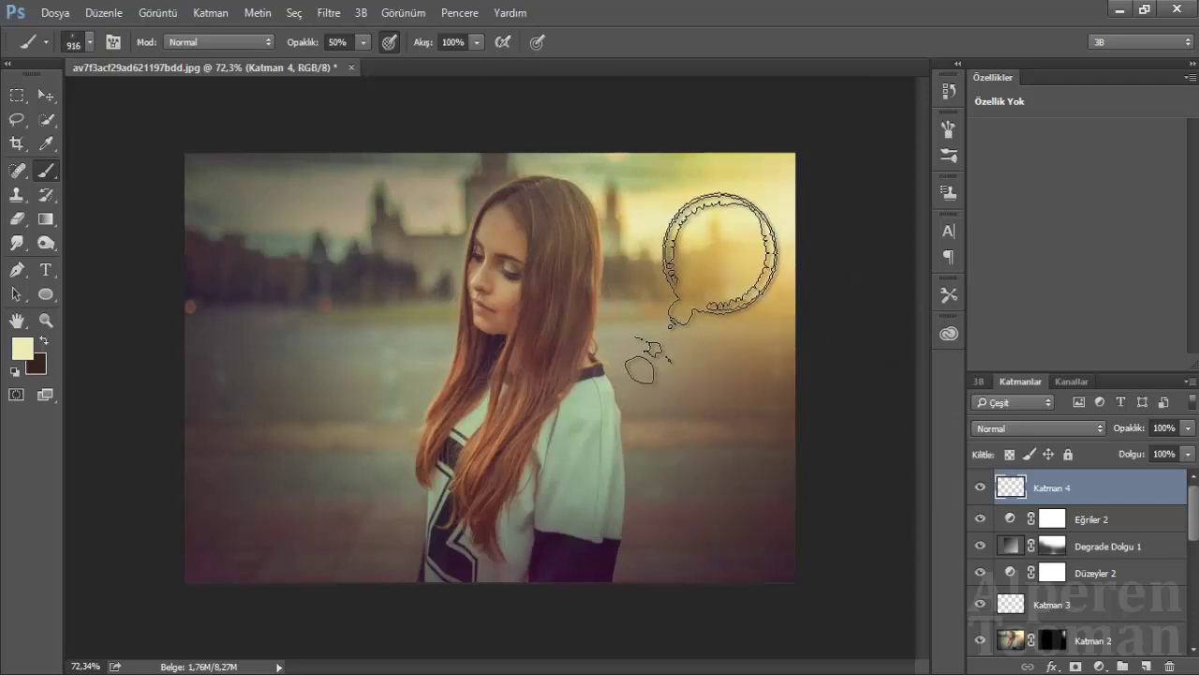
click(731, 244)
key(ctrl+z)
drag(731, 243, 709, 294)
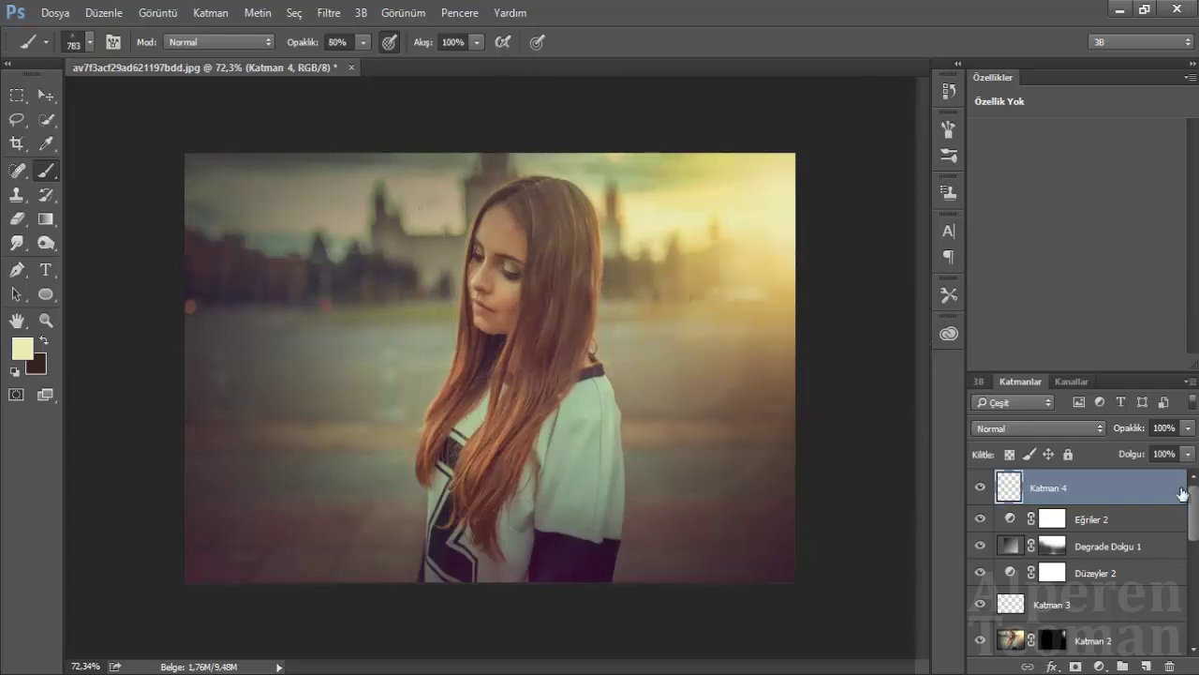
- Lower Katman 4's opacity to 45% and add an empty layer above it
click(1187, 427)
drag(1187, 451, 1138, 451)
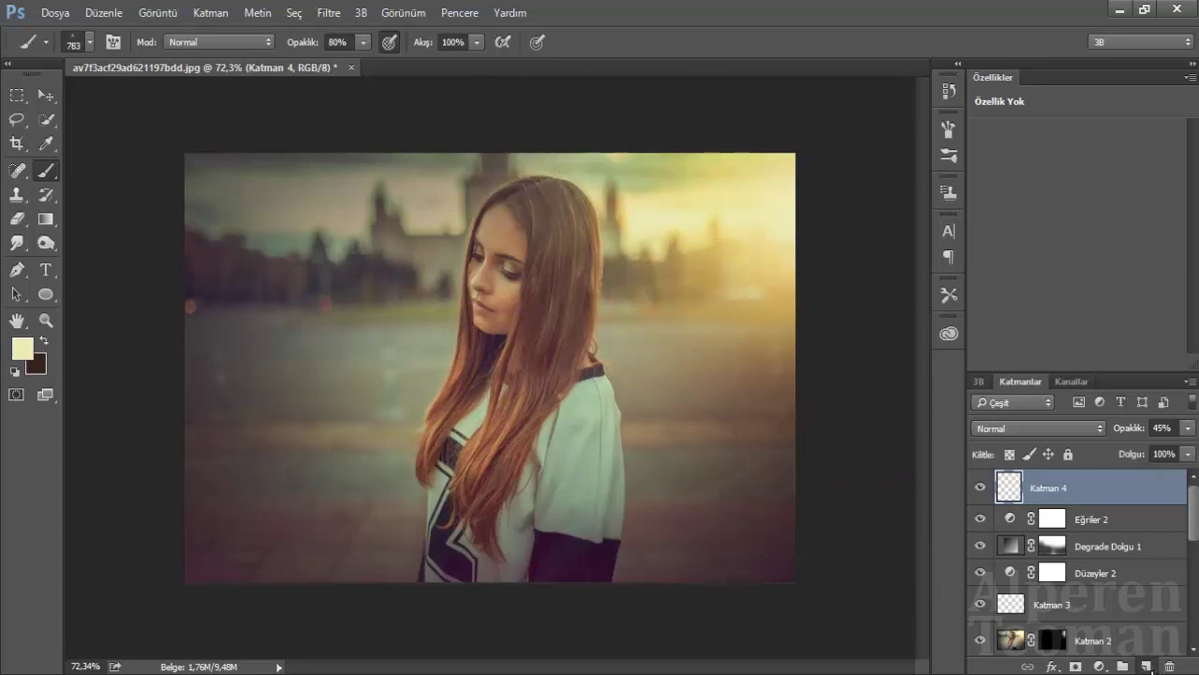
click(1145, 666)
right_click(599, 338)
- Stamp a scatter of bokeh dots across the photo with the large bokeh brush
double_click(719, 530)
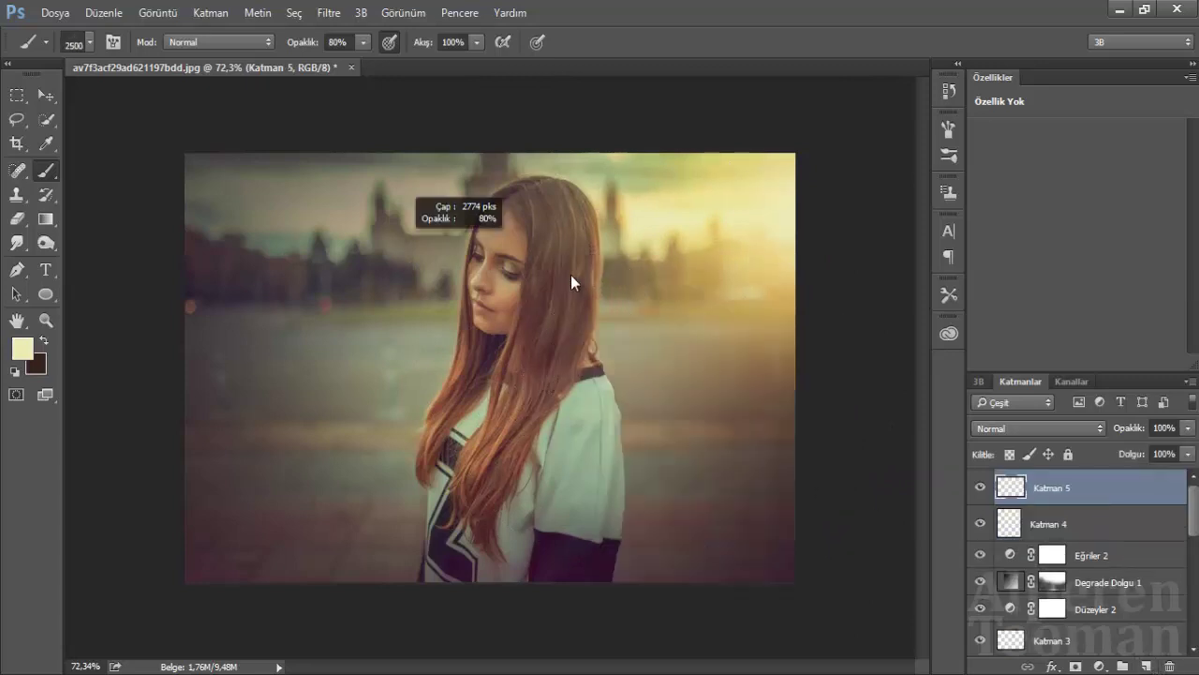
click(472, 339)
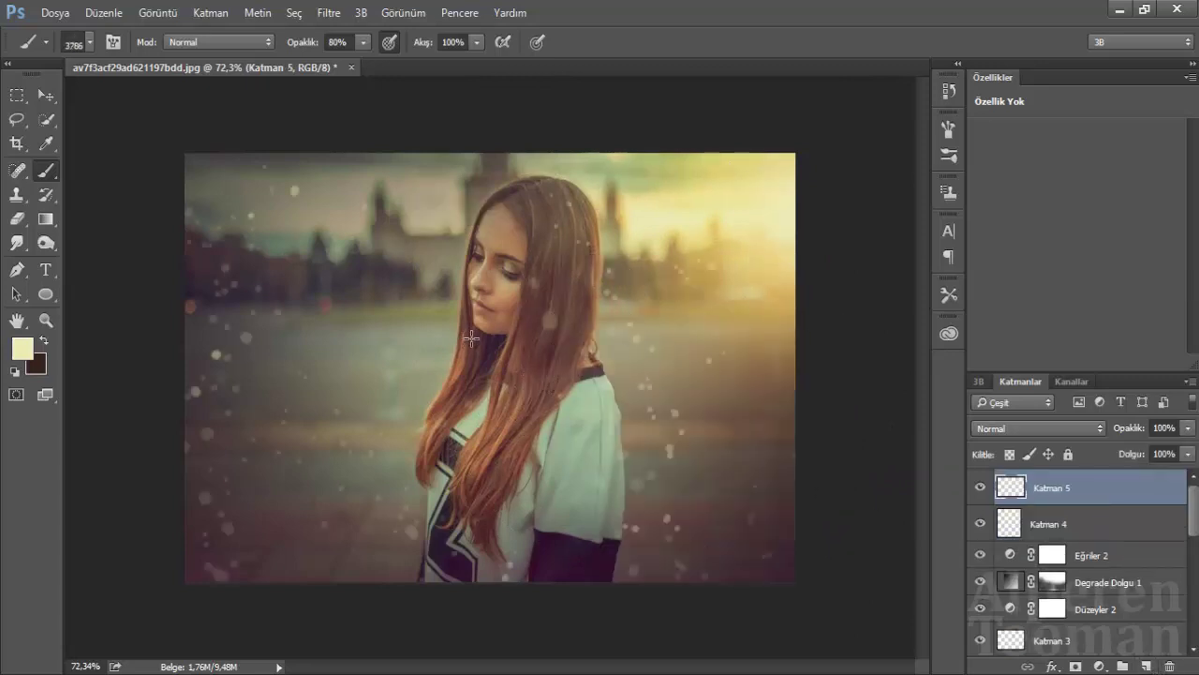
key(ctrl+z)
click(621, 327)
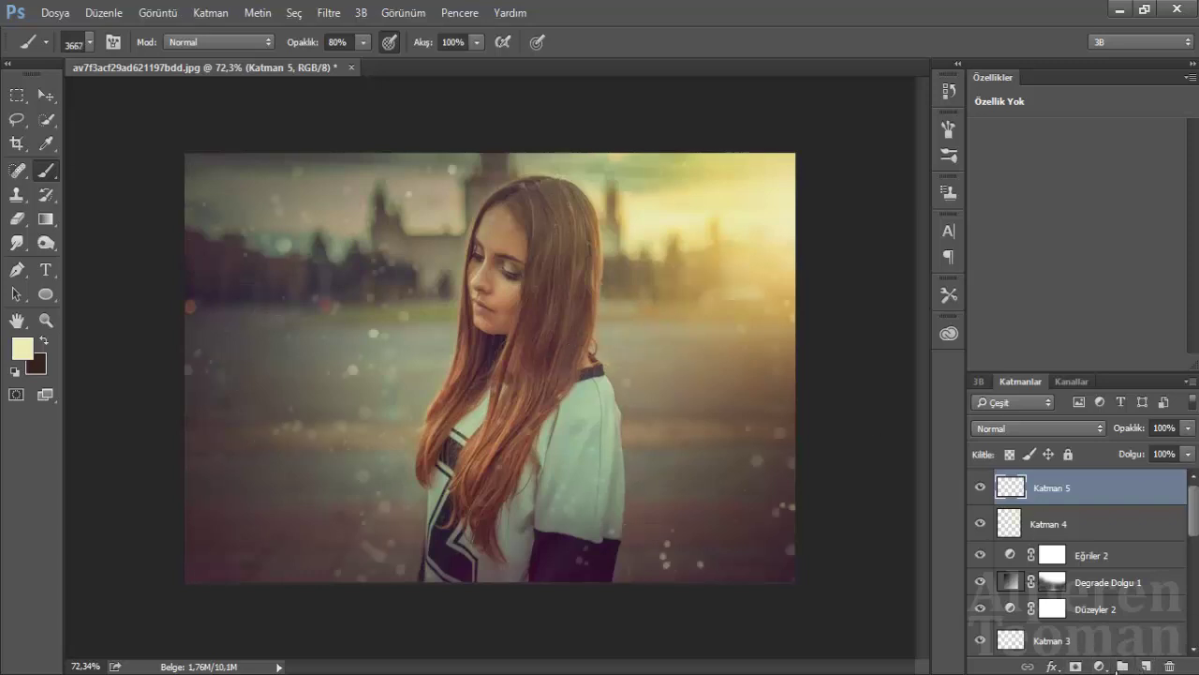
- Mask Katman 5's bokeh off the woman and centre with a soft 30% black brush
click(1076, 666)
right_click(551, 349)
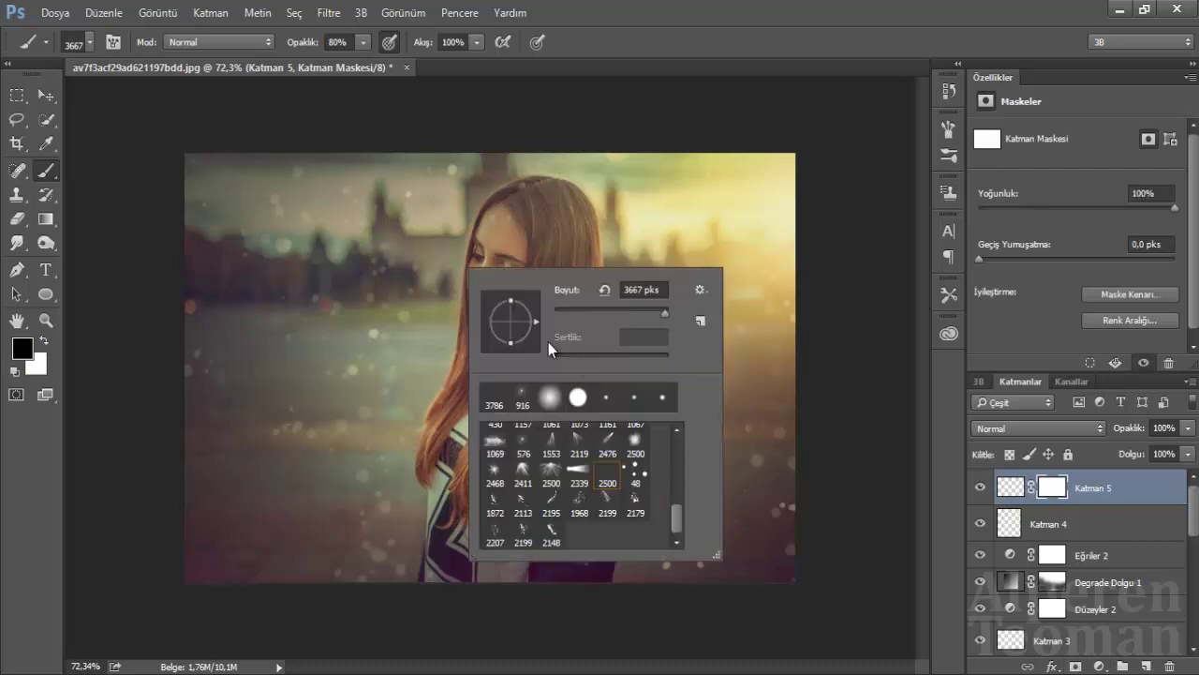
click(550, 403)
drag(418, 225, 402, 345)
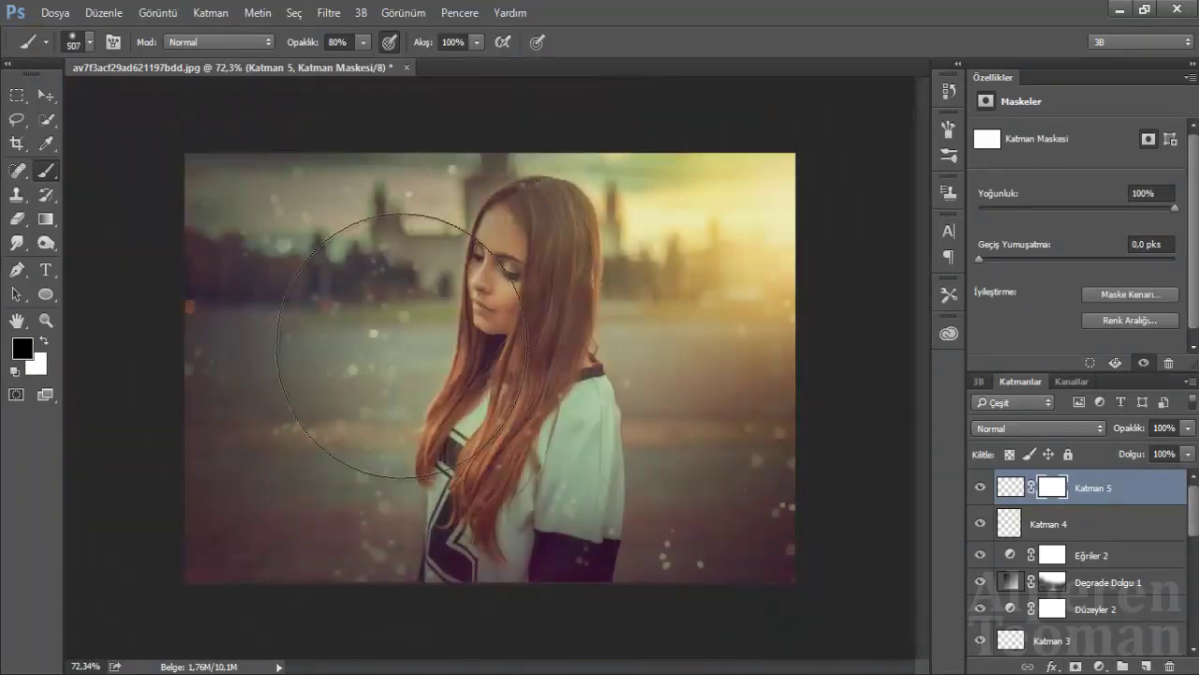
key(3)
mouse_move(763, 415)
mouse_down()
mouse_move(499, 483)
mouse_move(495, 219)
mouse_move(477, 514)
mouse_up()
scroll(503, 302, down, 2)
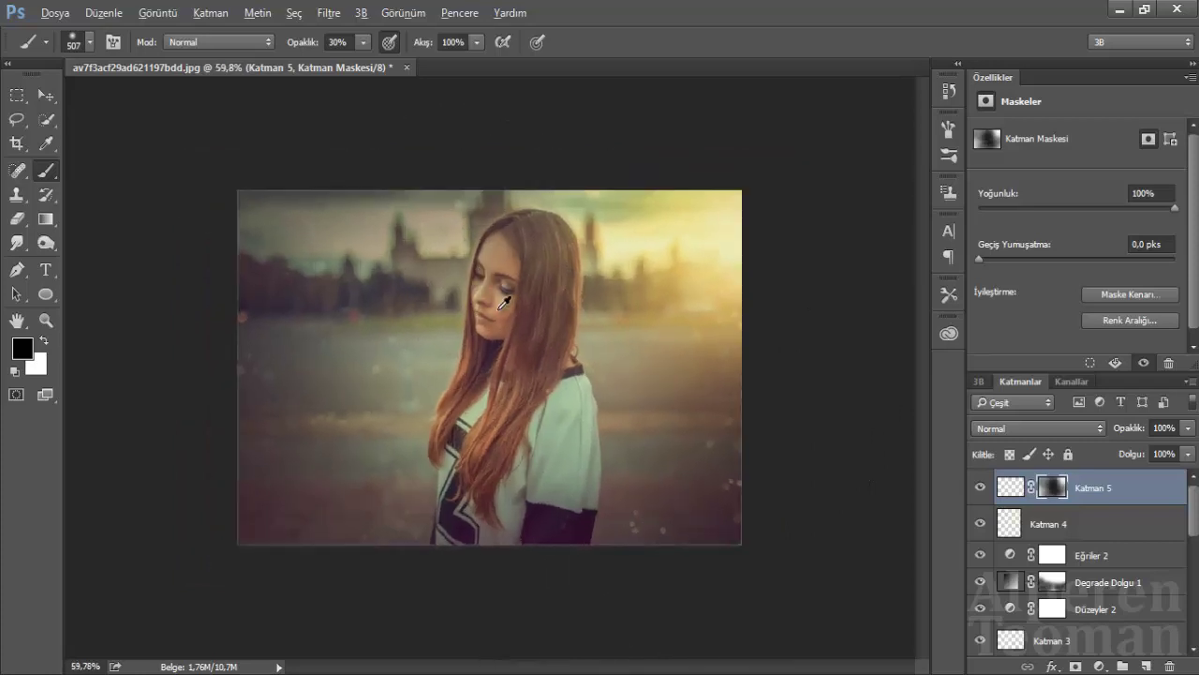
mouse_move(503, 302)
mouse_down()
mouse_move(513, 303)
mouse_move(468, 330)
mouse_up()
scroll(506, 310, up, 2)
scroll(484, 328, up, 1)
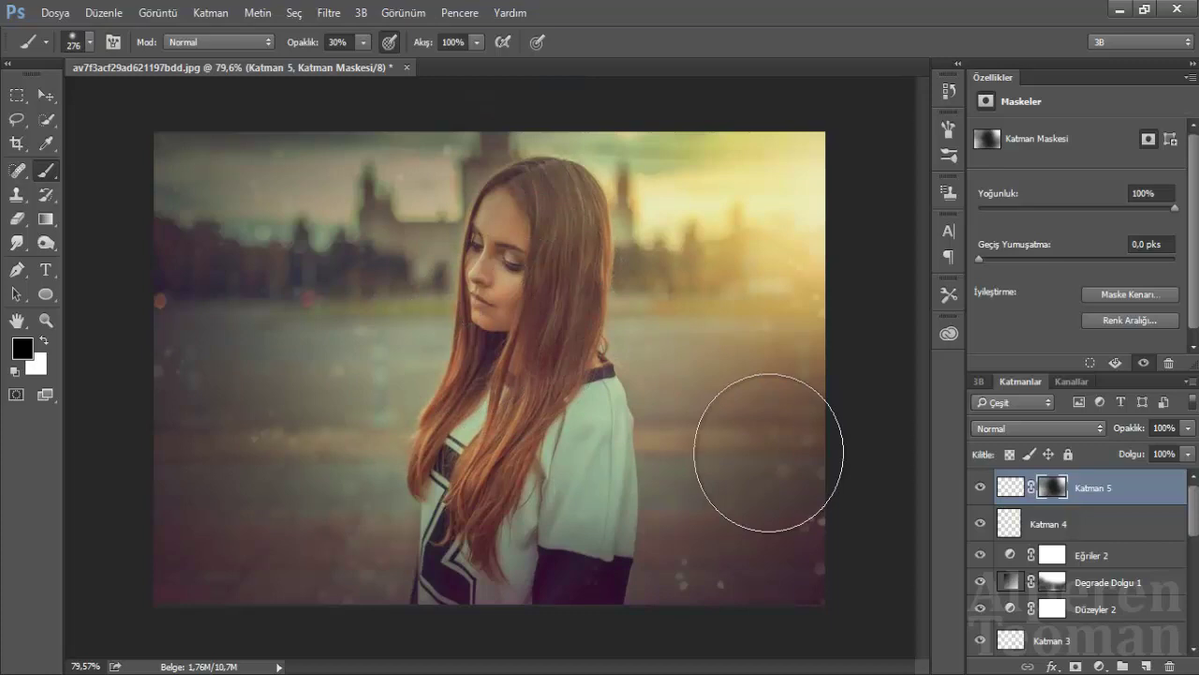
- Add a Color Balance layer with midtones Cyan–Red +5 and Yellow–Blue −3, plus empty layer Katman 6
click(1099, 666)
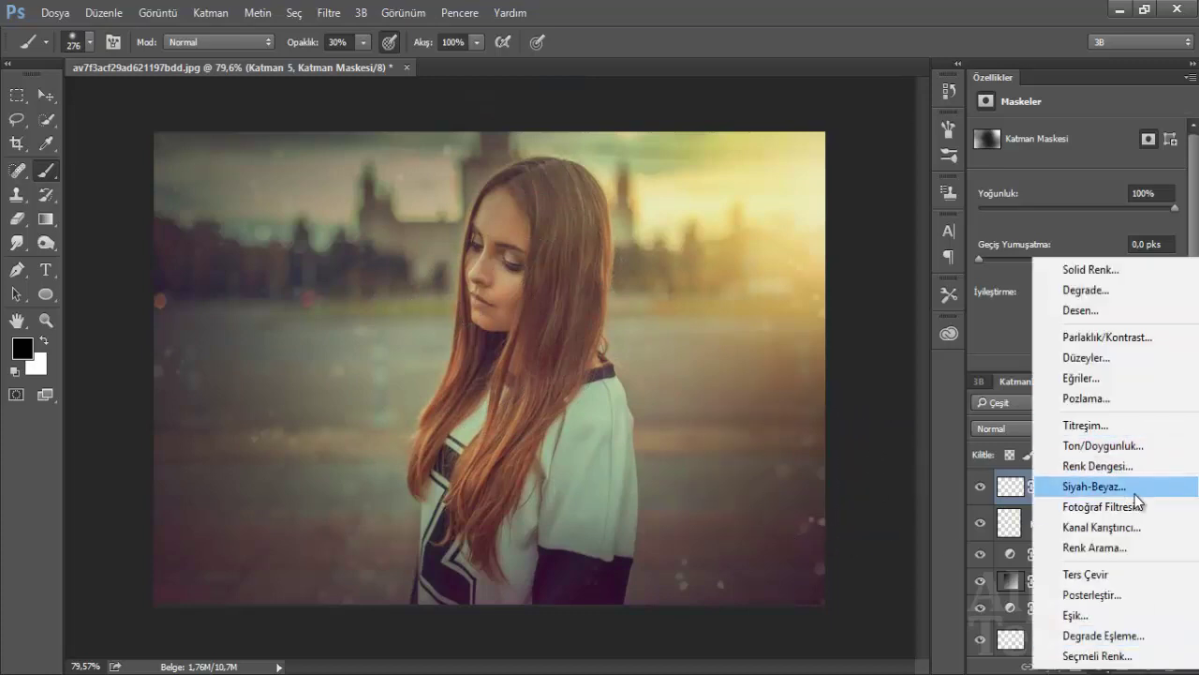
click(1129, 466)
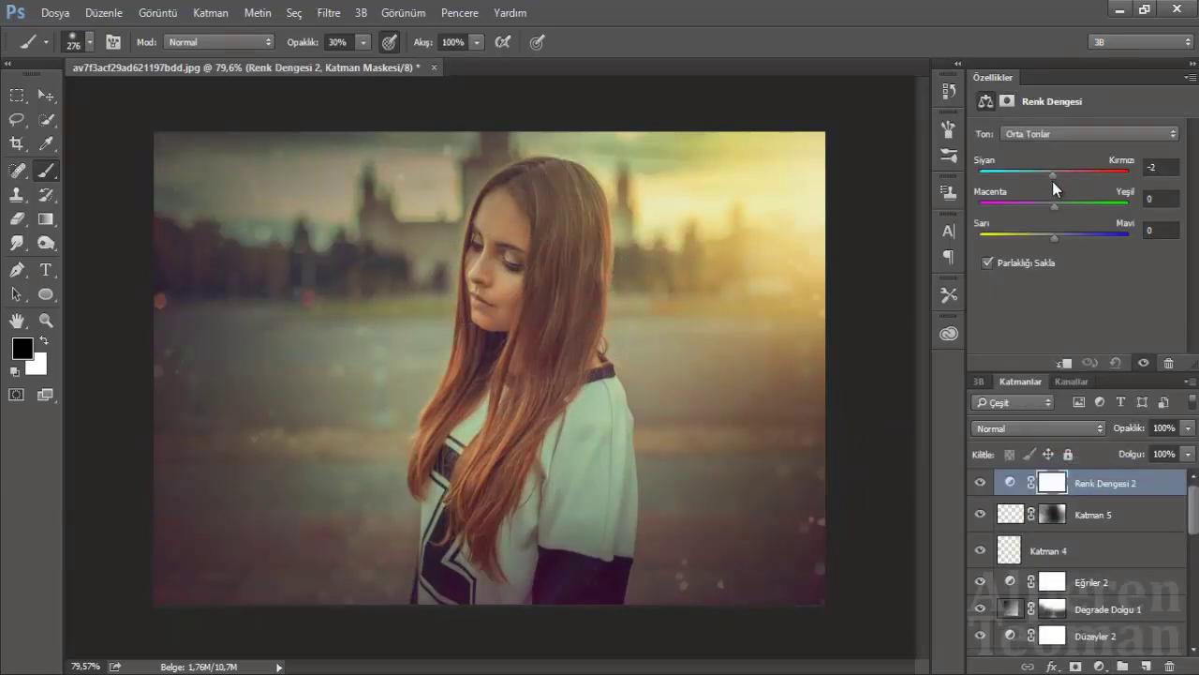
drag(1059, 180, 1058, 185)
drag(1054, 237, 1052, 238)
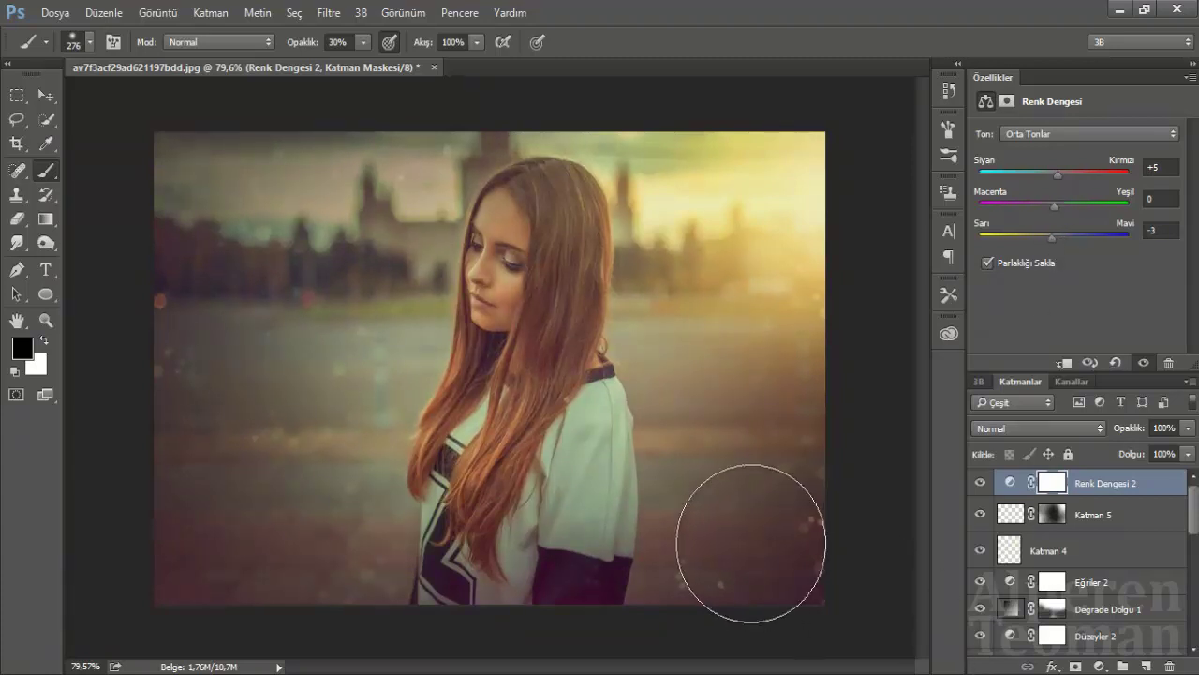
click(1150, 667)
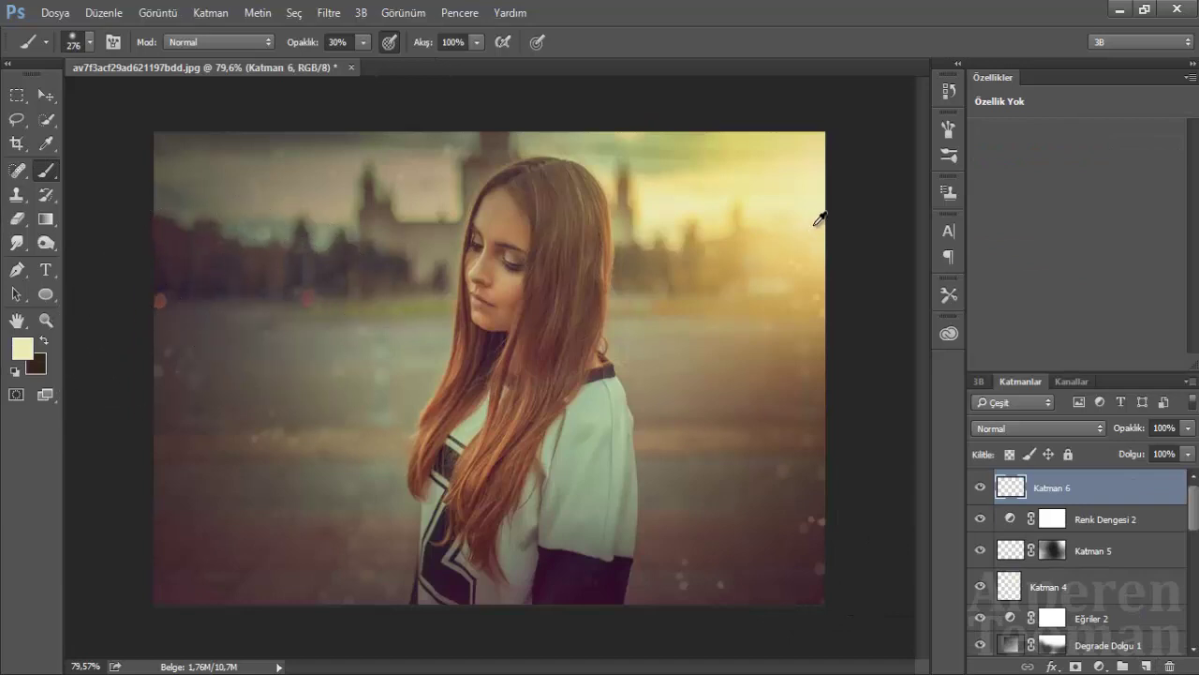
- Set the foreground colour to black (000000) after trying olive 585433 and a sampled dark tone
click(21, 349)
text(585433)
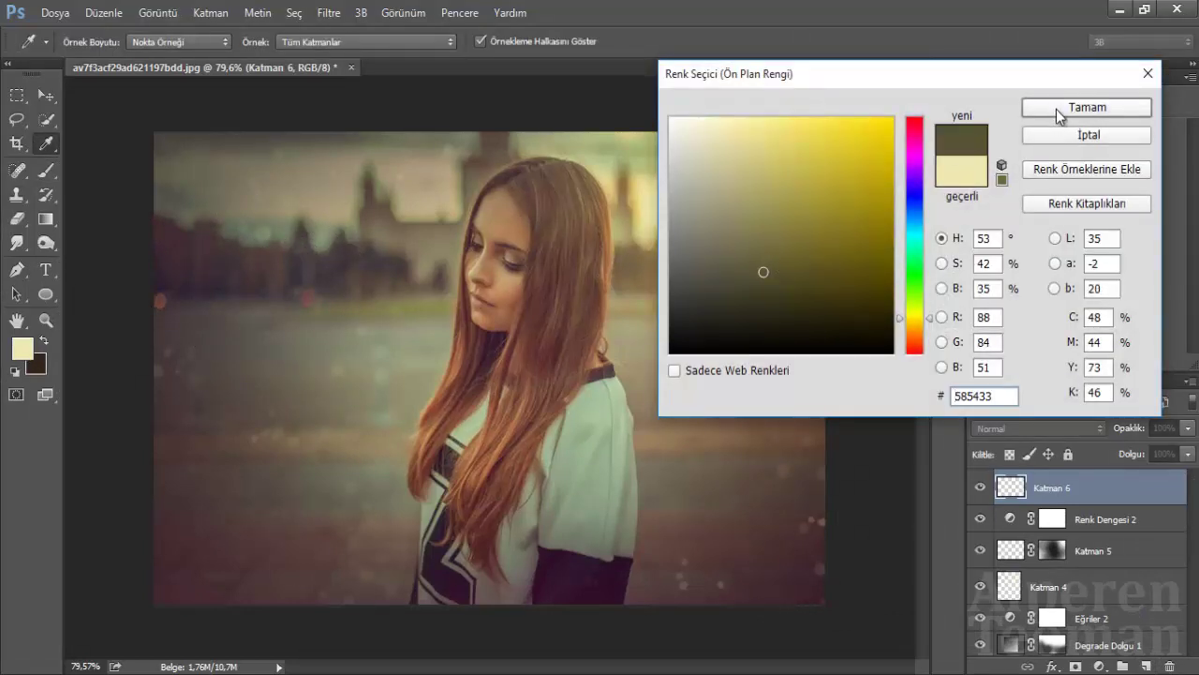
click(1050, 34)
scroll(638, 206, down, 3)
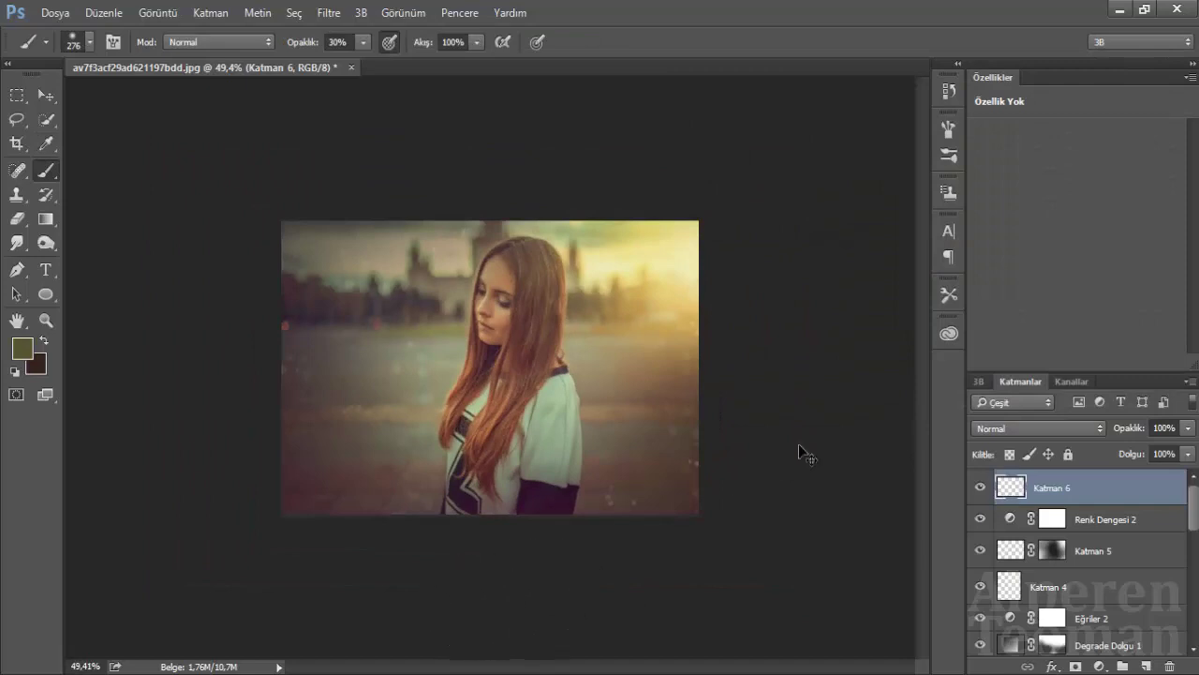
scroll(523, 456, up, 3)
alt+click(491, 313)
scroll(816, 469, down, 2)
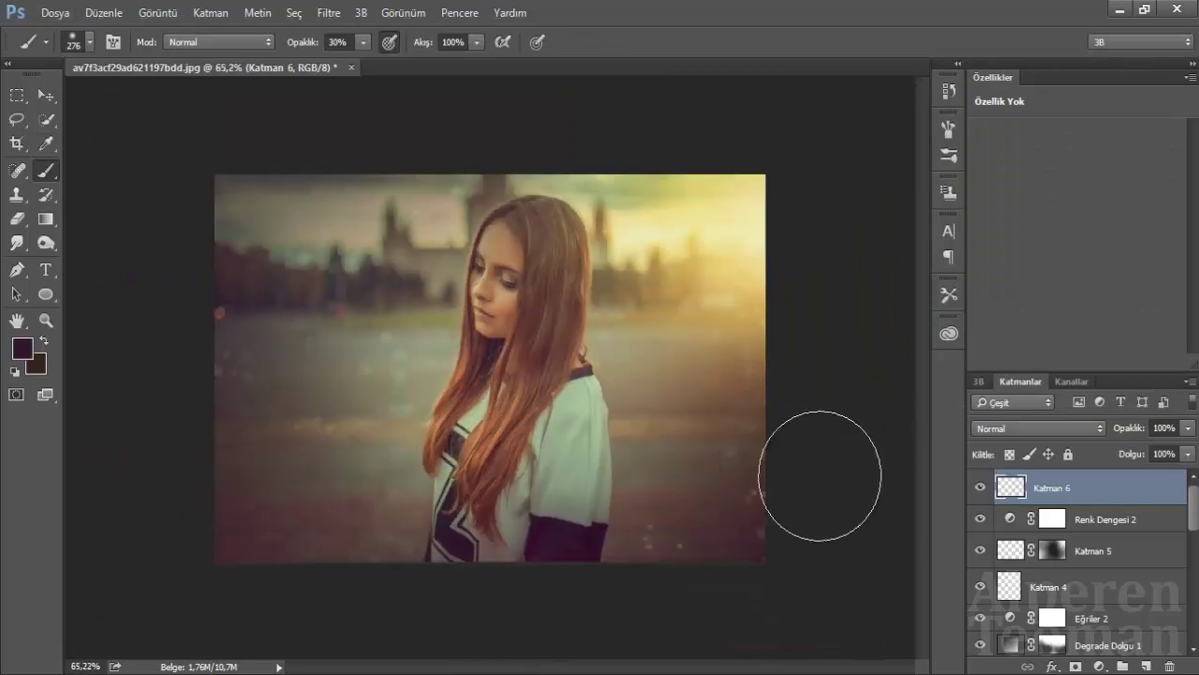
scroll(375, 271, up, 1)
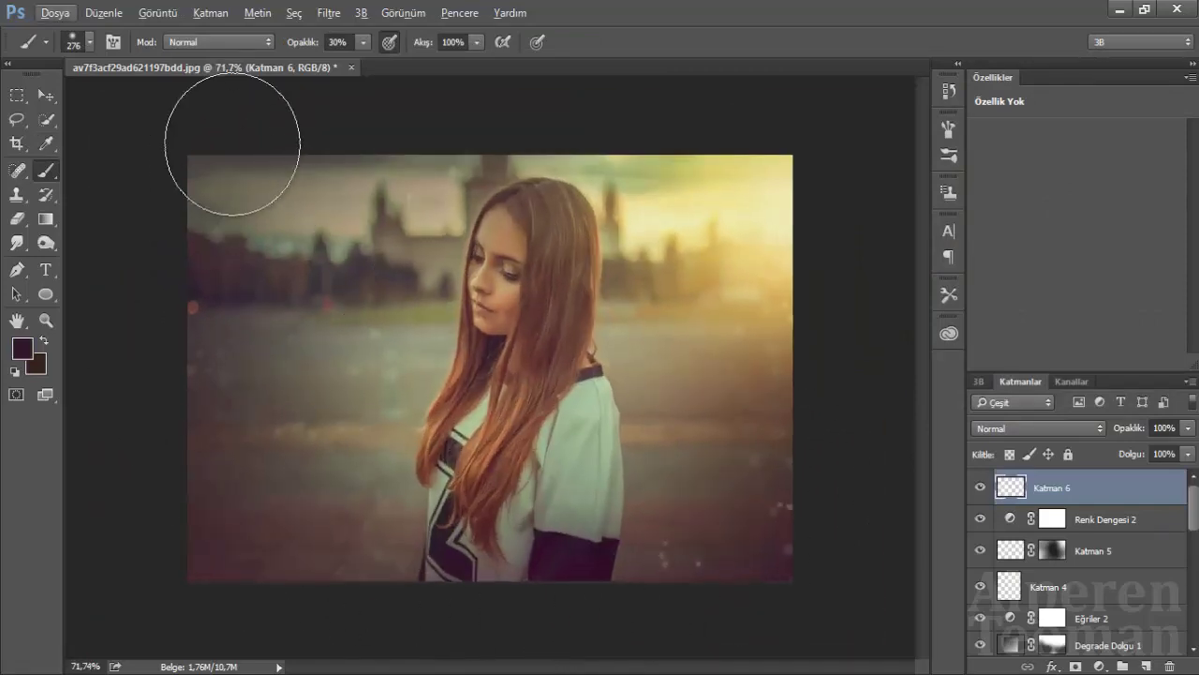
click(21, 349)
text(000000)
click(1129, 104)
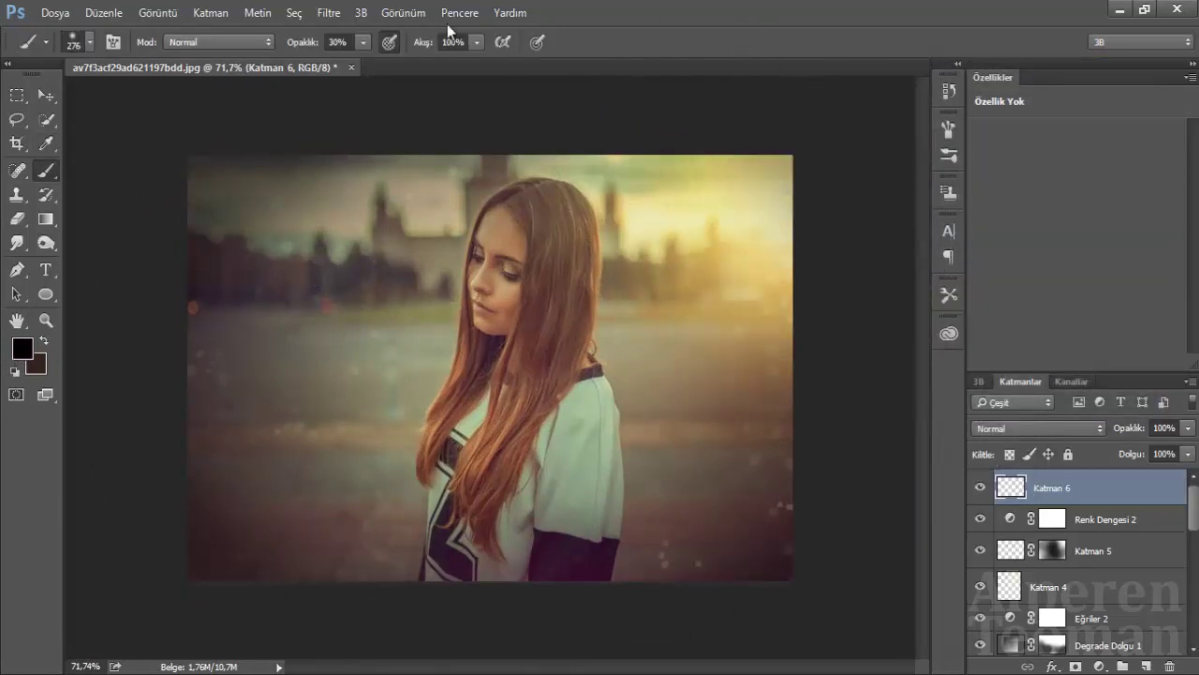
scroll(494, 356, up, 1)
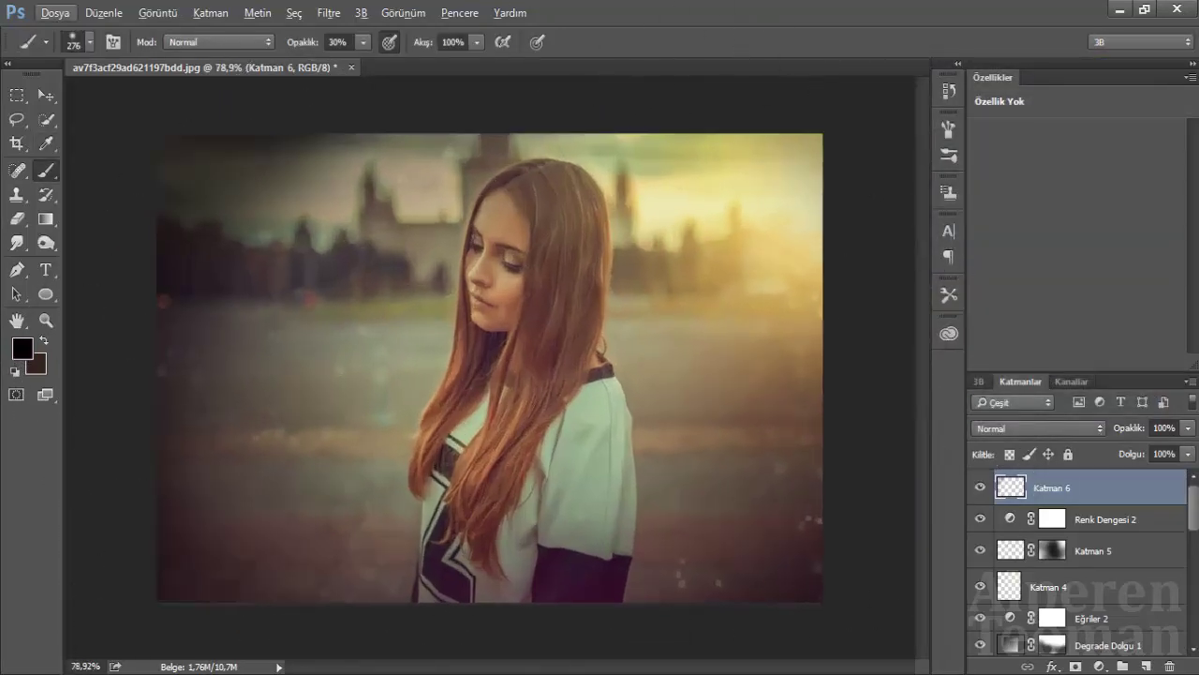
- Set Katman 6 to Çoğalt (Multiply) blending at 26% opacity
click(1024, 428)
click(1021, 114)
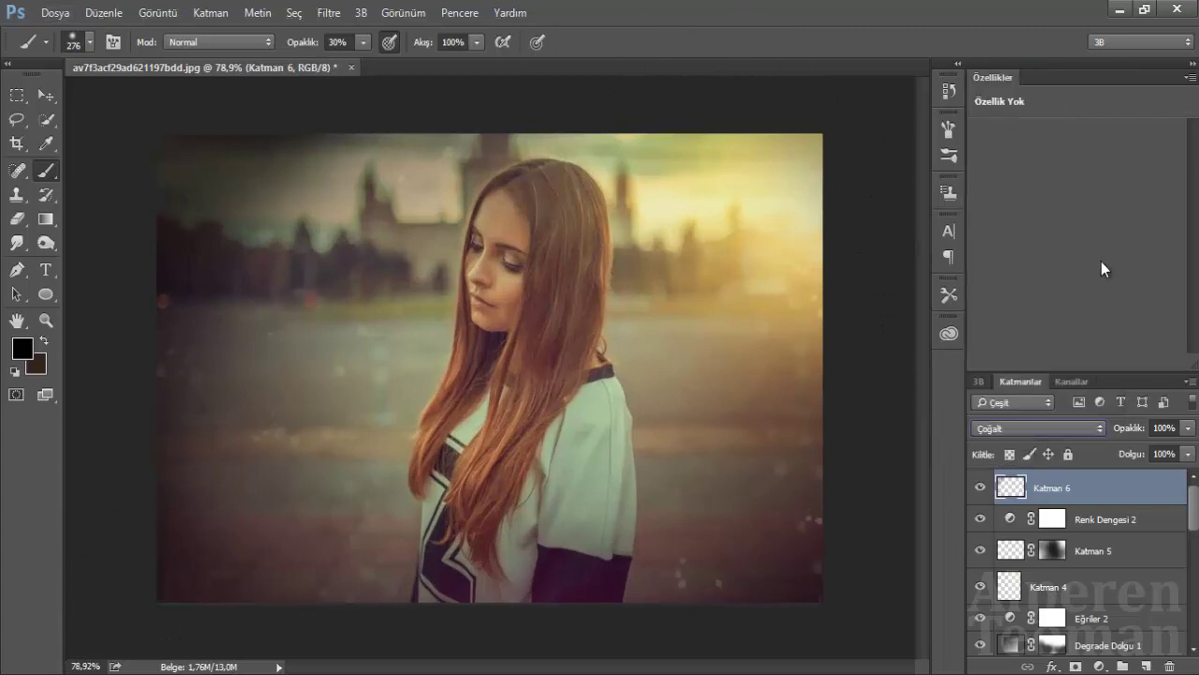
click(1031, 428)
click(998, 66)
click(1039, 428)
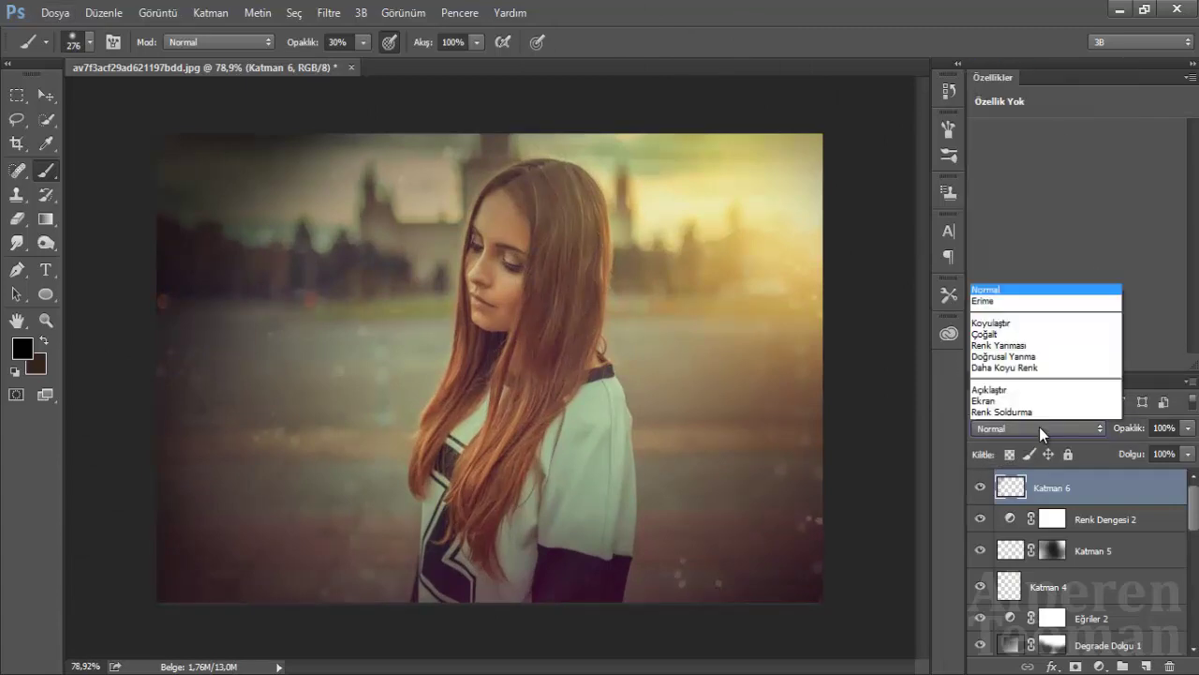
click(1013, 121)
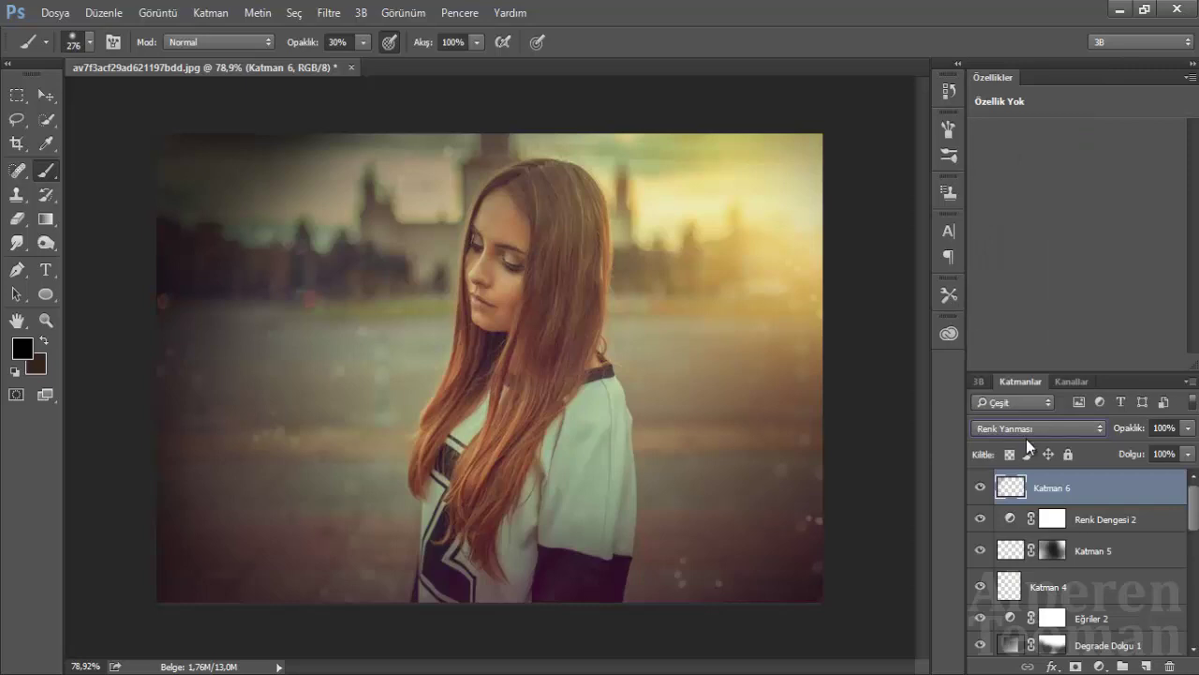
drag(1188, 431, 1134, 455)
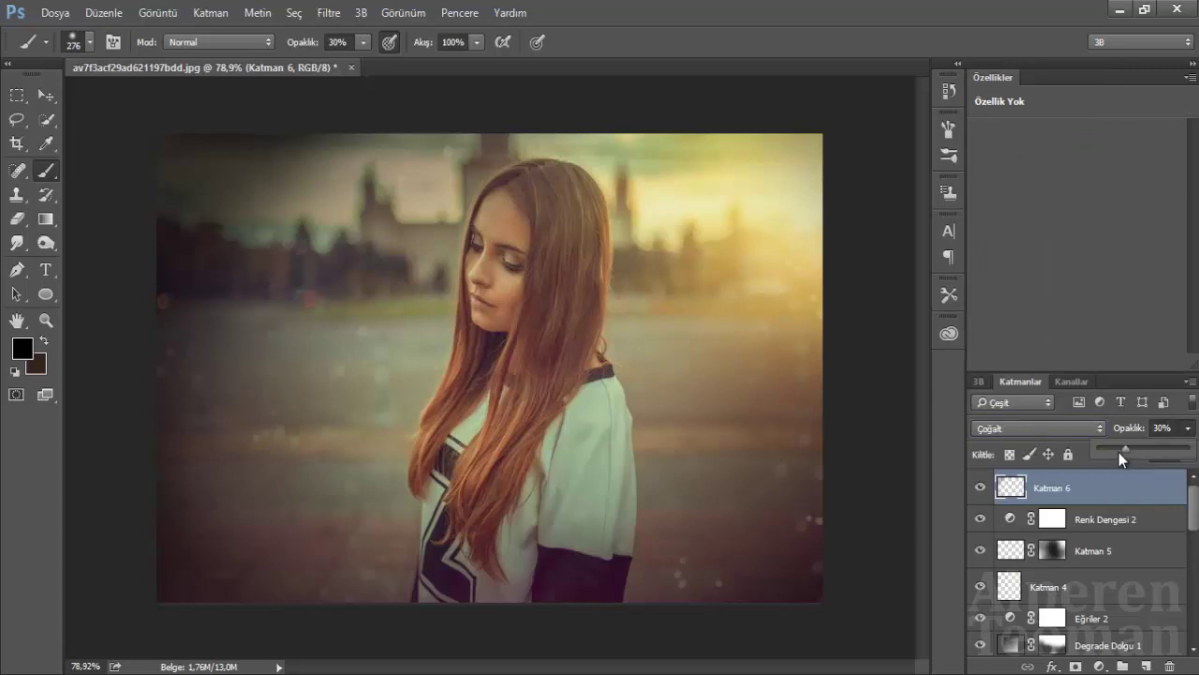
drag(1119, 452, 1114, 451)
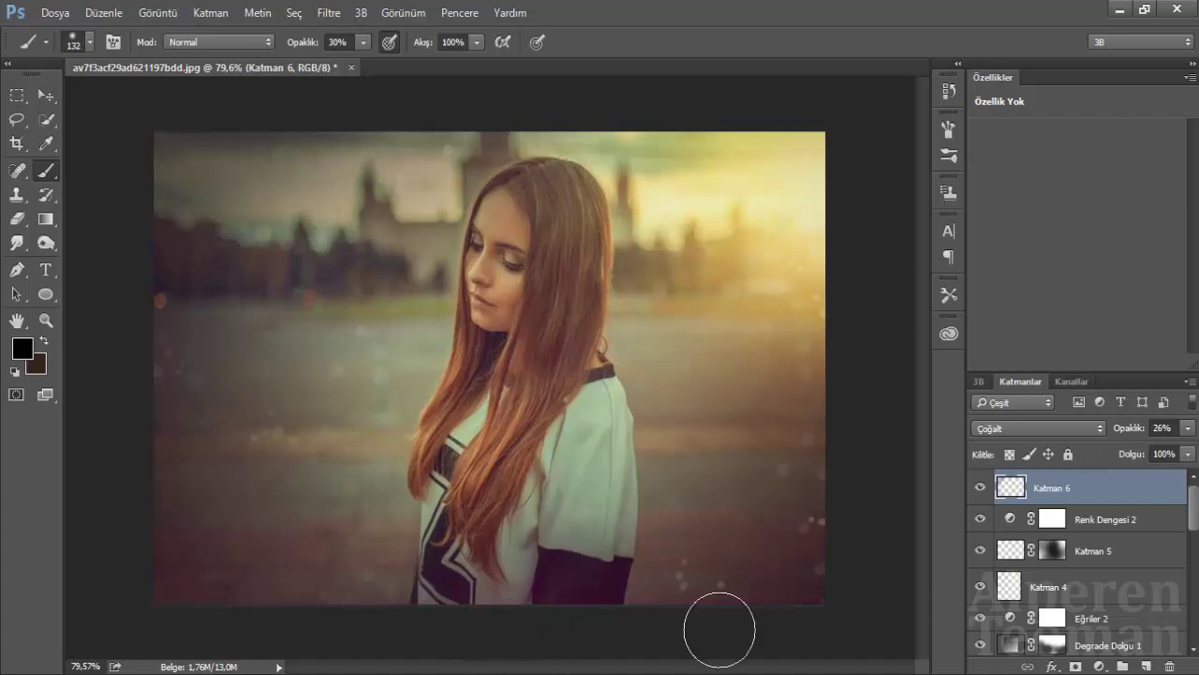